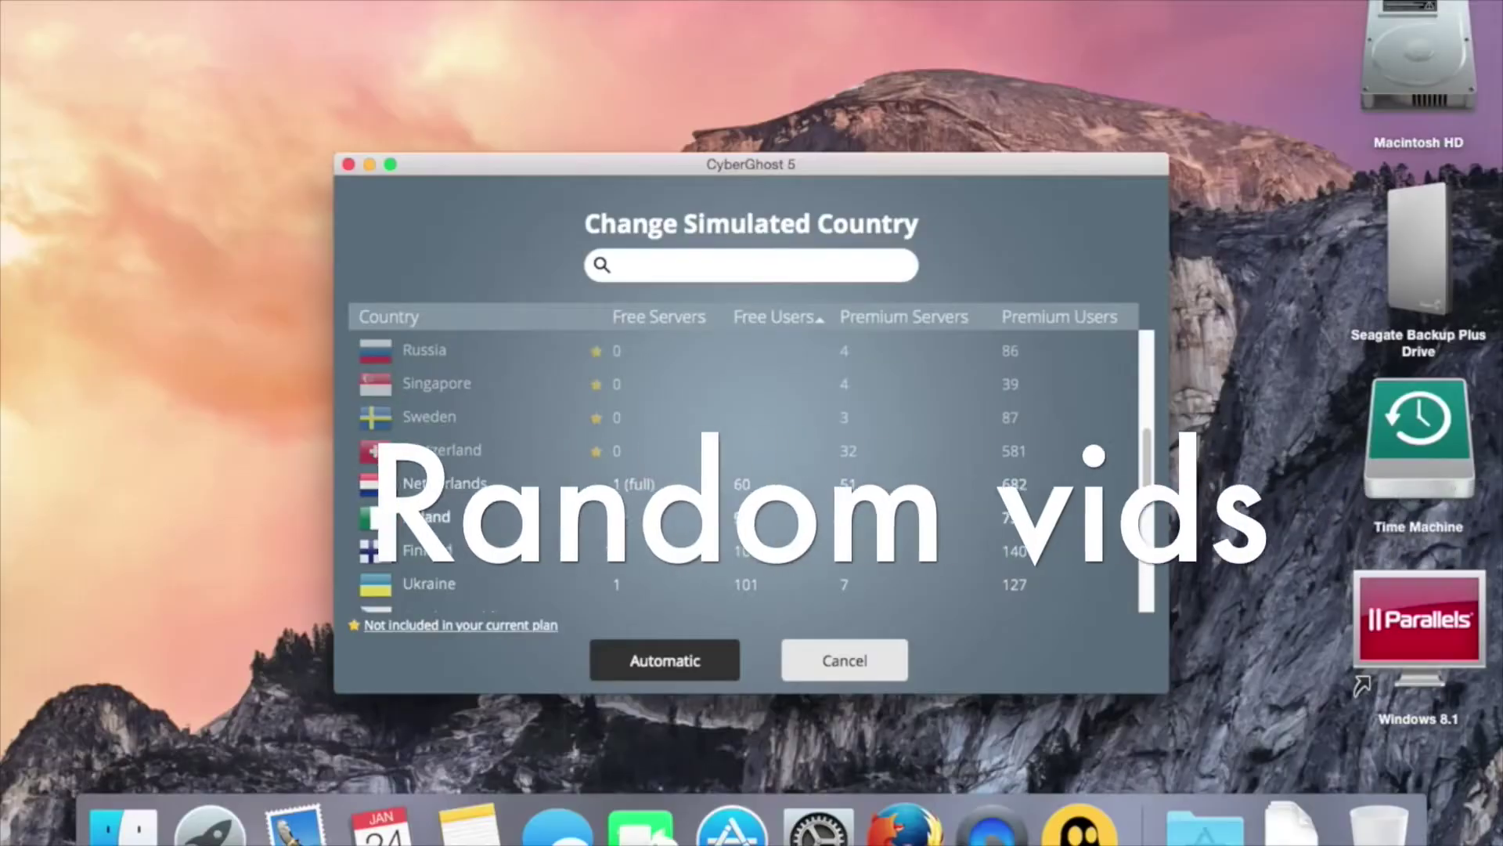
Focus the CleanMyMac 3 window on the Smart Cleanup page and drag it further right.
scroll(614, 524, down, 10)
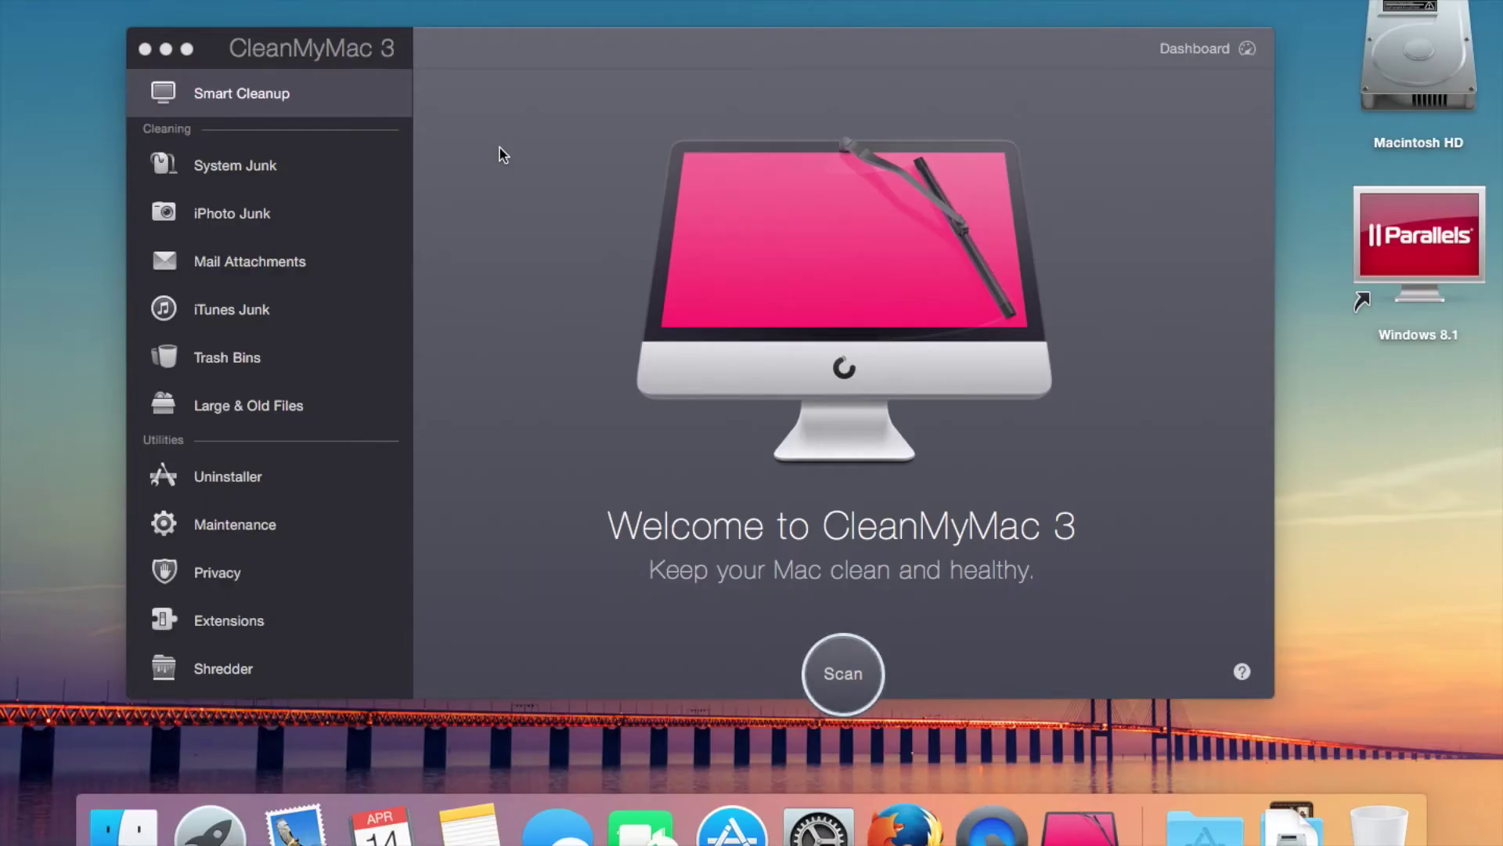
click(518, 50)
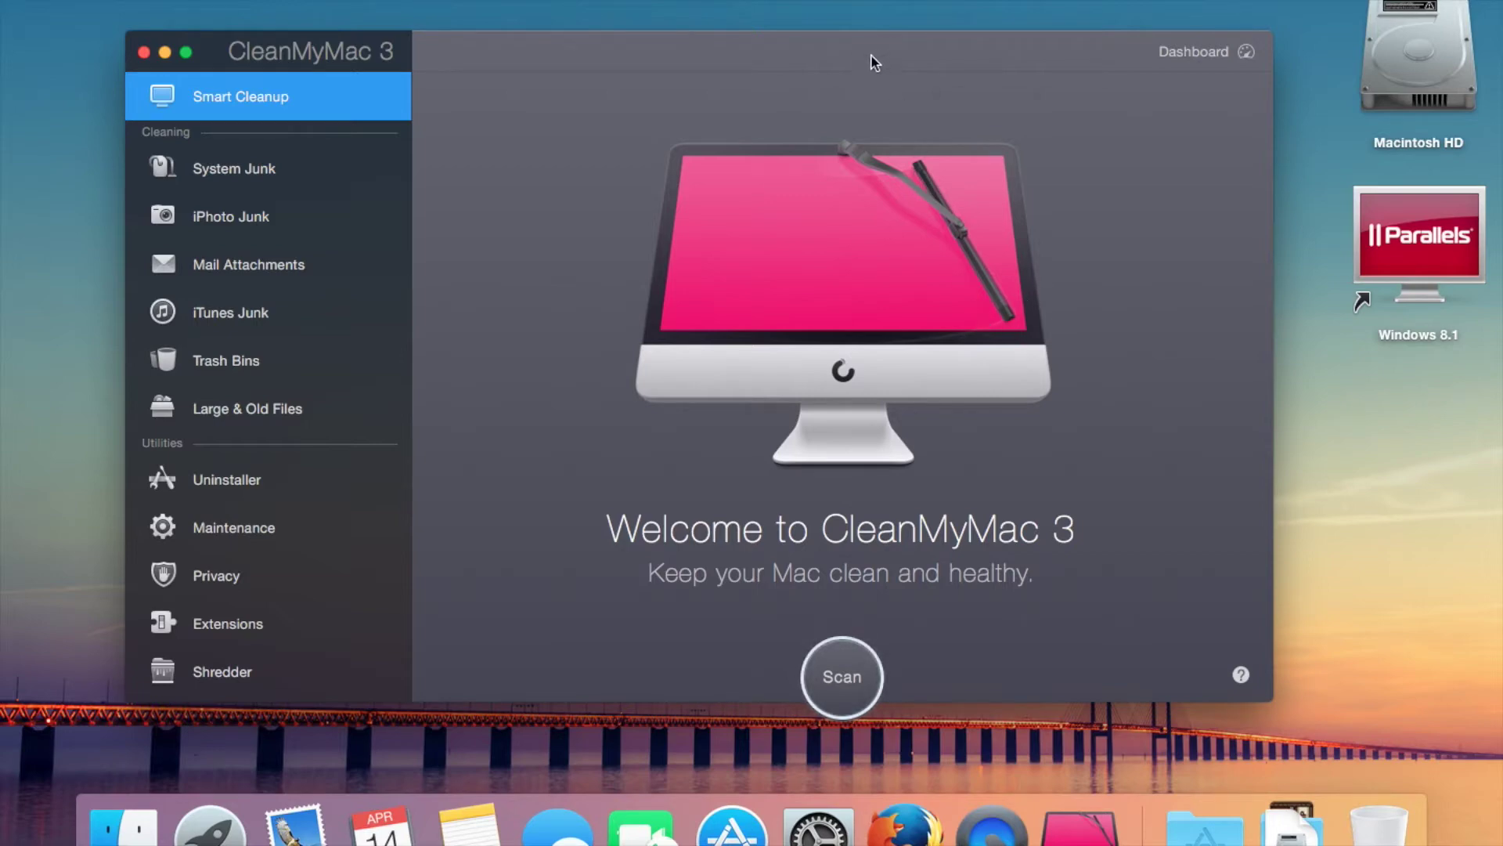
drag(875, 62, 893, 58)
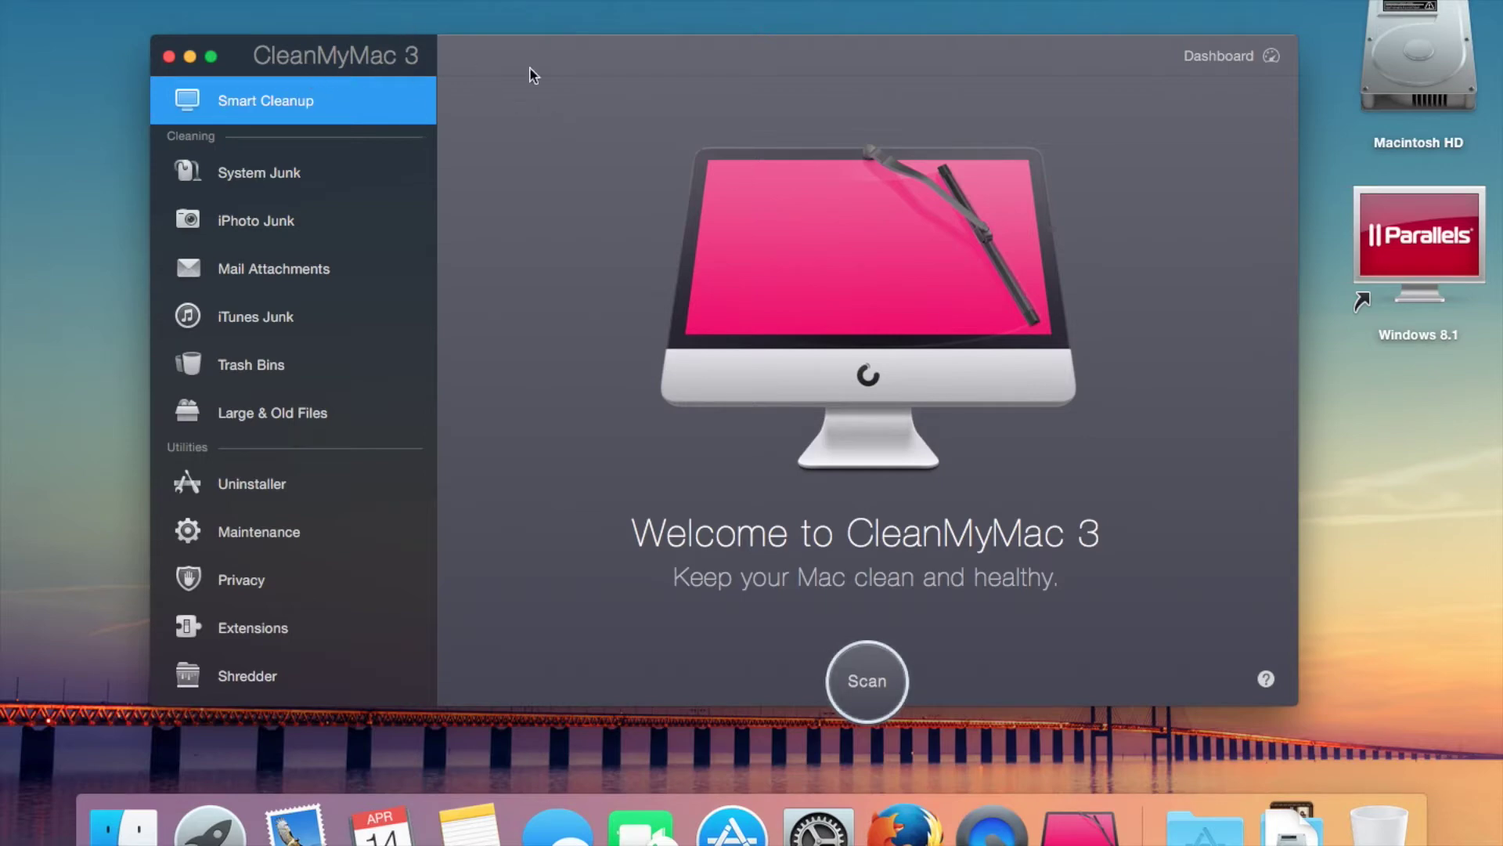
drag(520, 74, 699, 82)
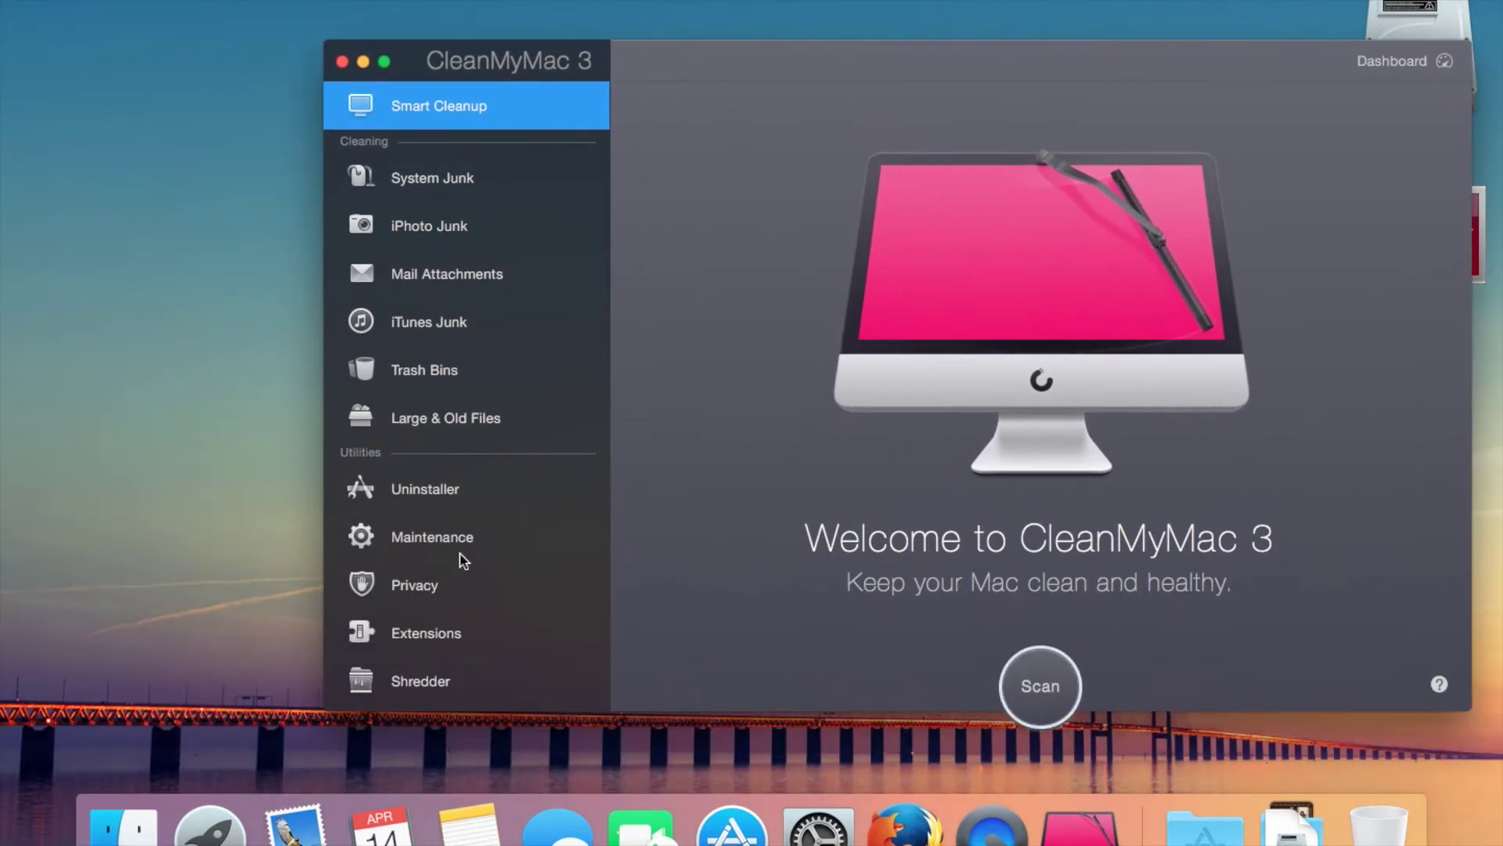
drag(801, 74, 669, 58)
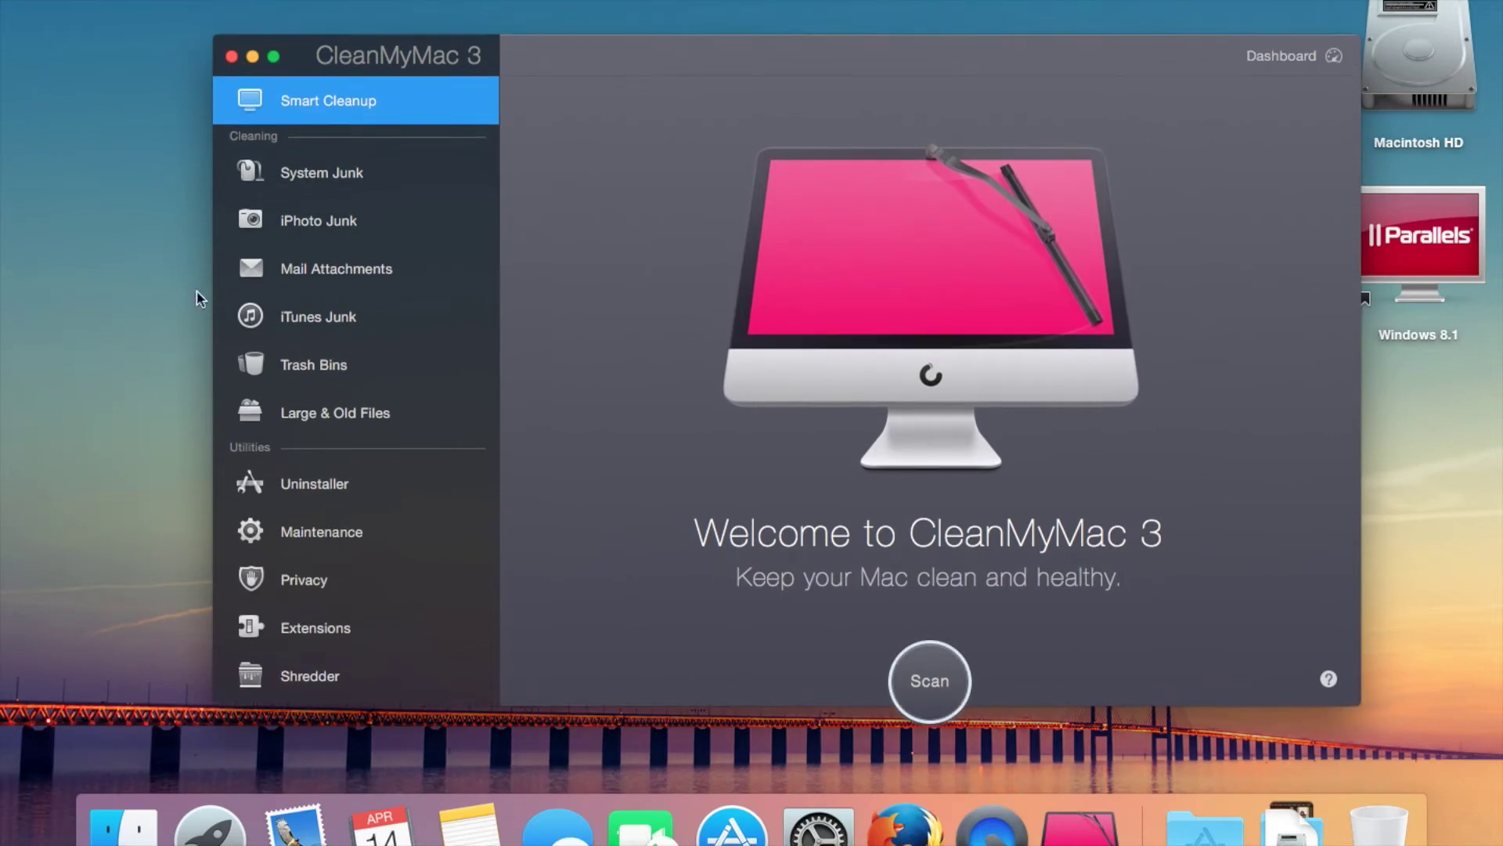
View the iPhoto Junk, Mail Attachments and iTunes Junk overview pages in turn.
click(368, 219)
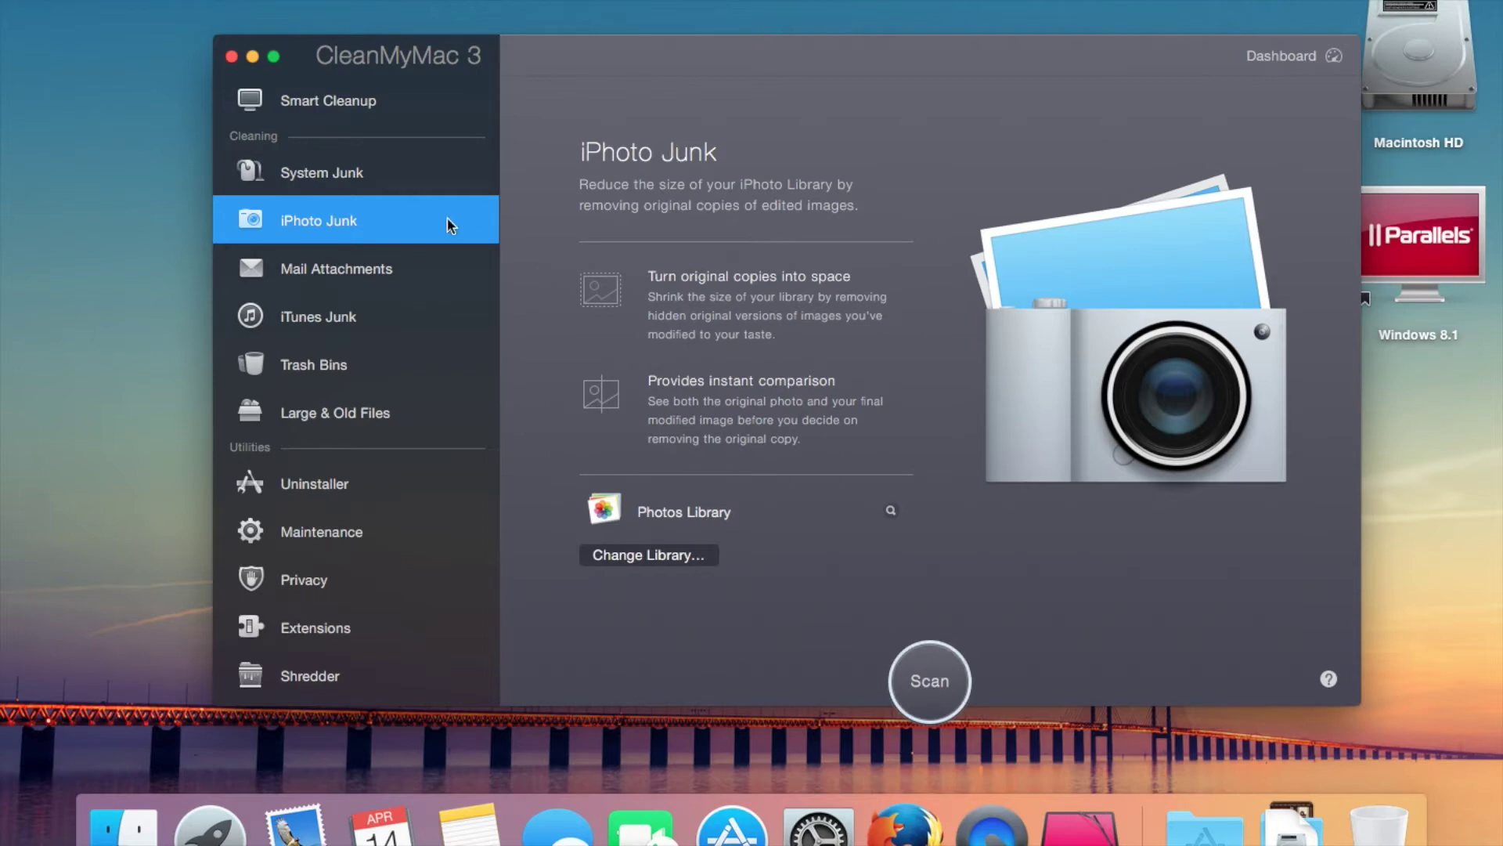
click(340, 271)
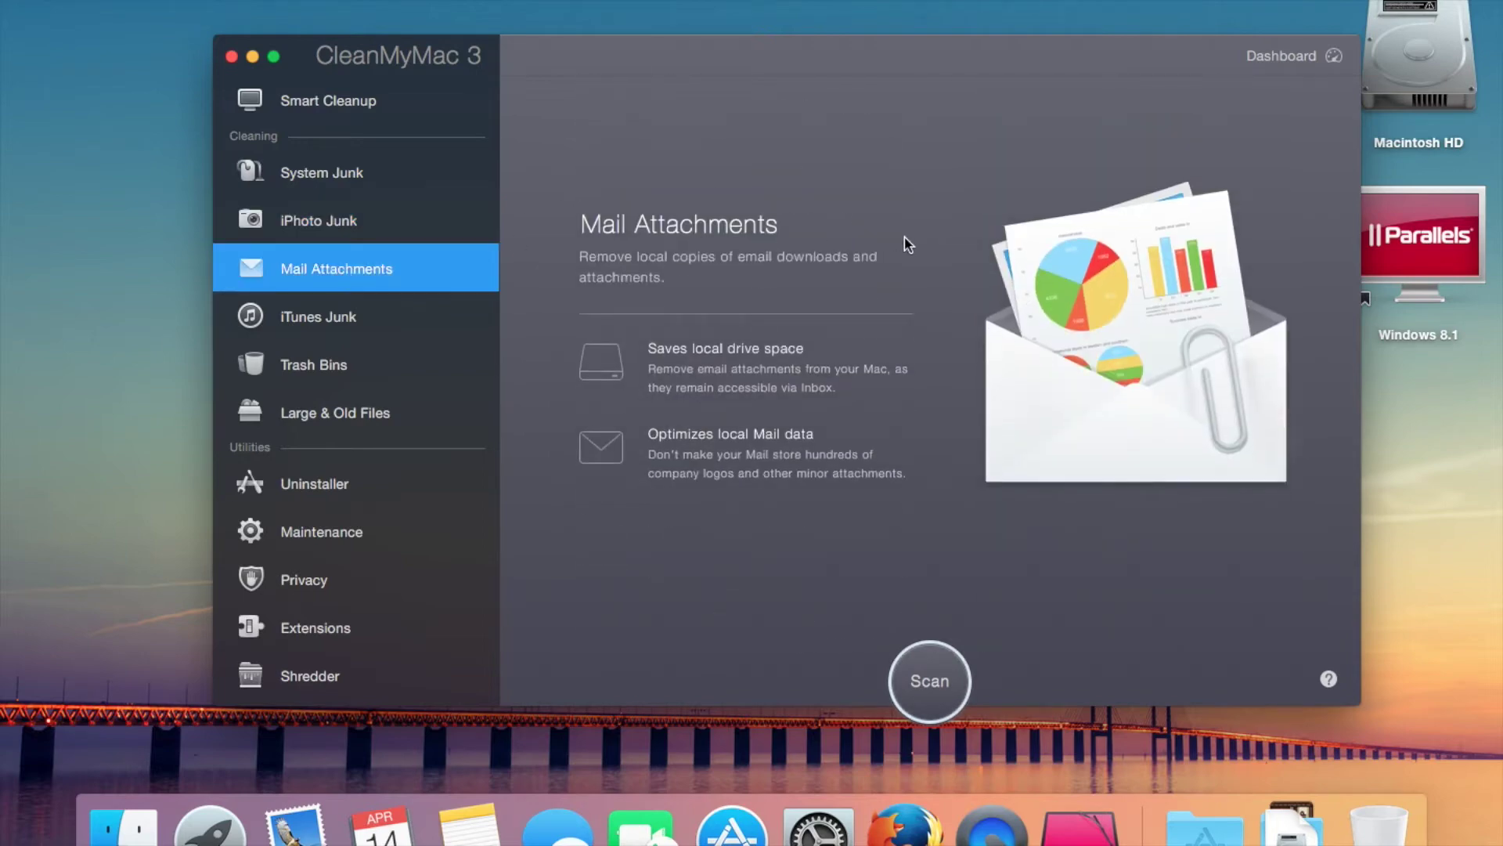
click(398, 327)
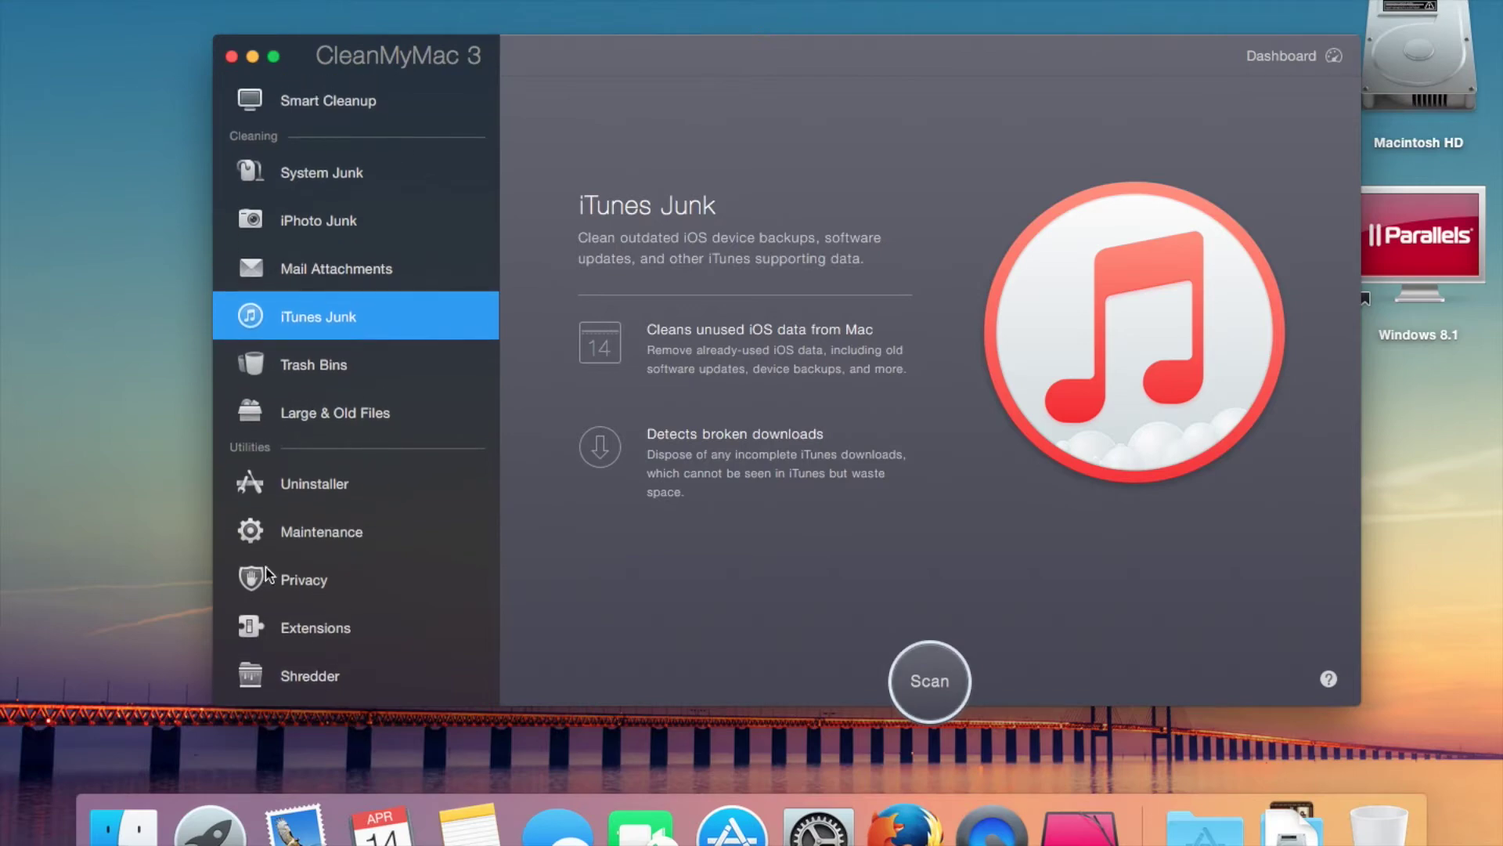
Open Maintenance's task list and read Flush DNS Cache, Speed Up Mail, Reindex Spotlight and other tasks.
click(335, 539)
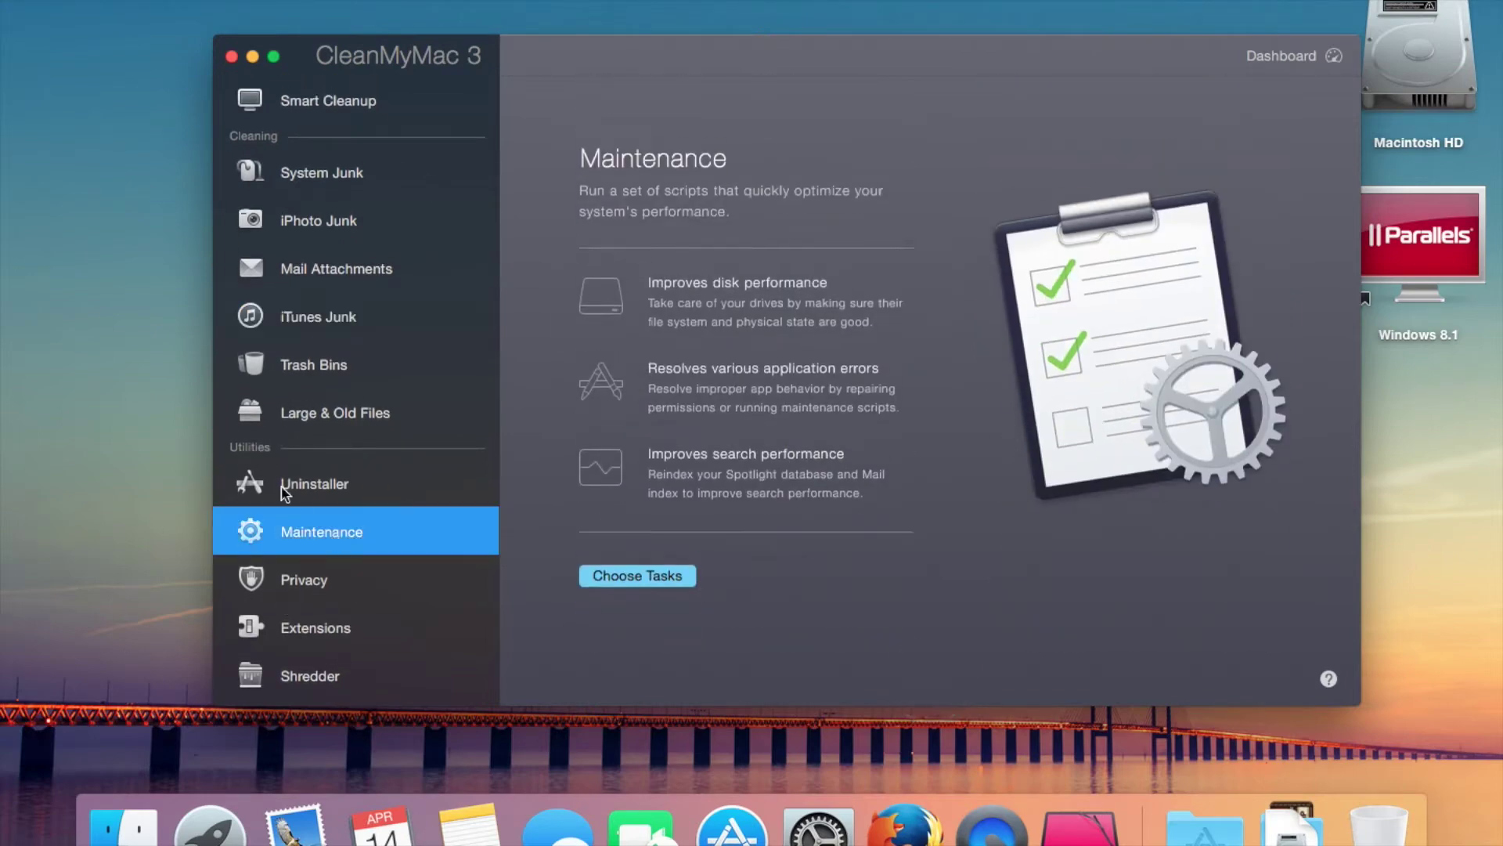
click(671, 570)
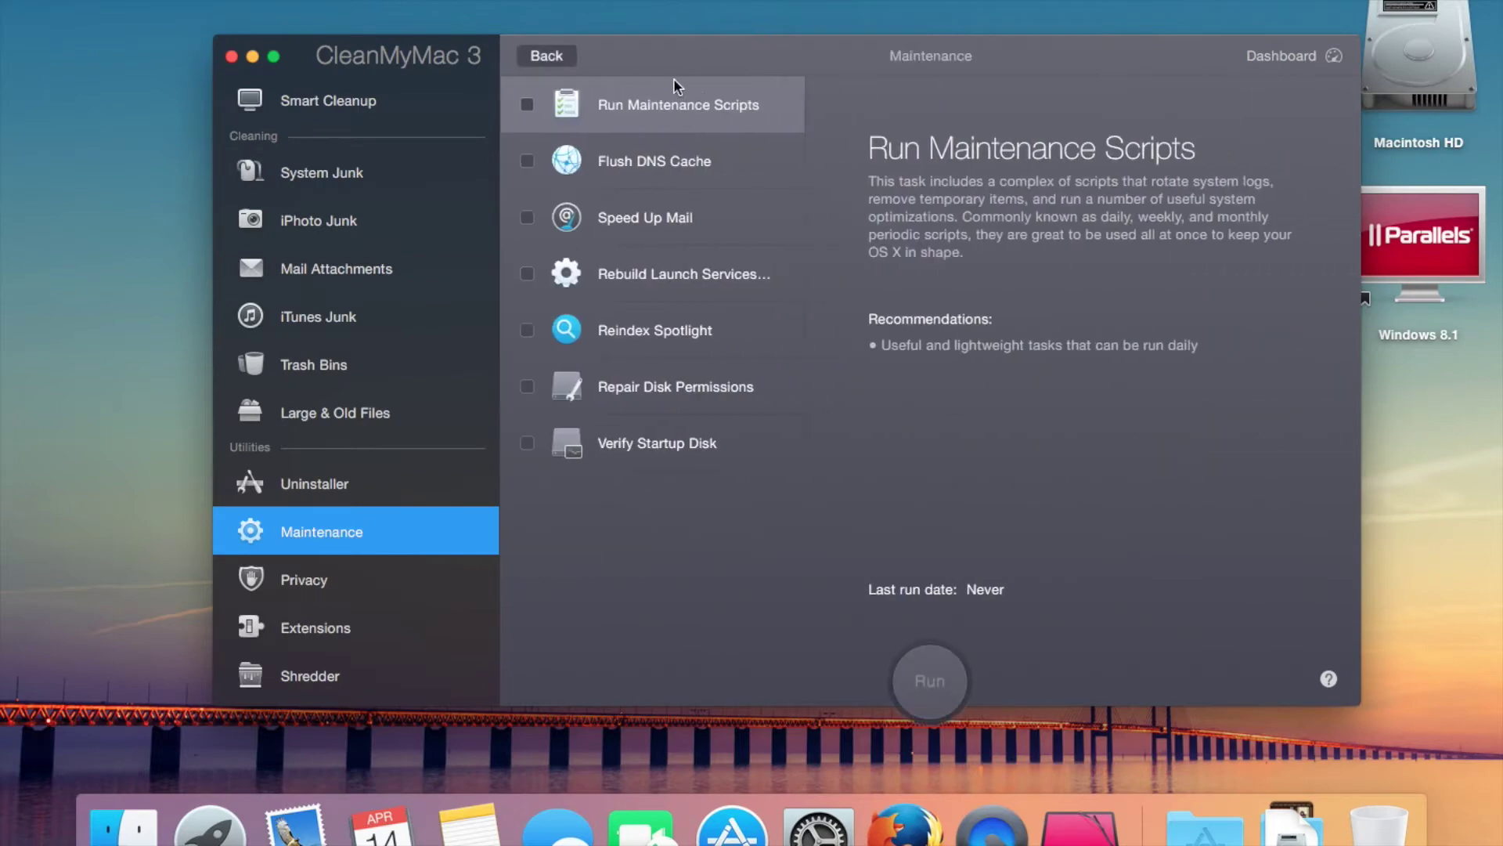
click(647, 166)
click(714, 227)
click(662, 283)
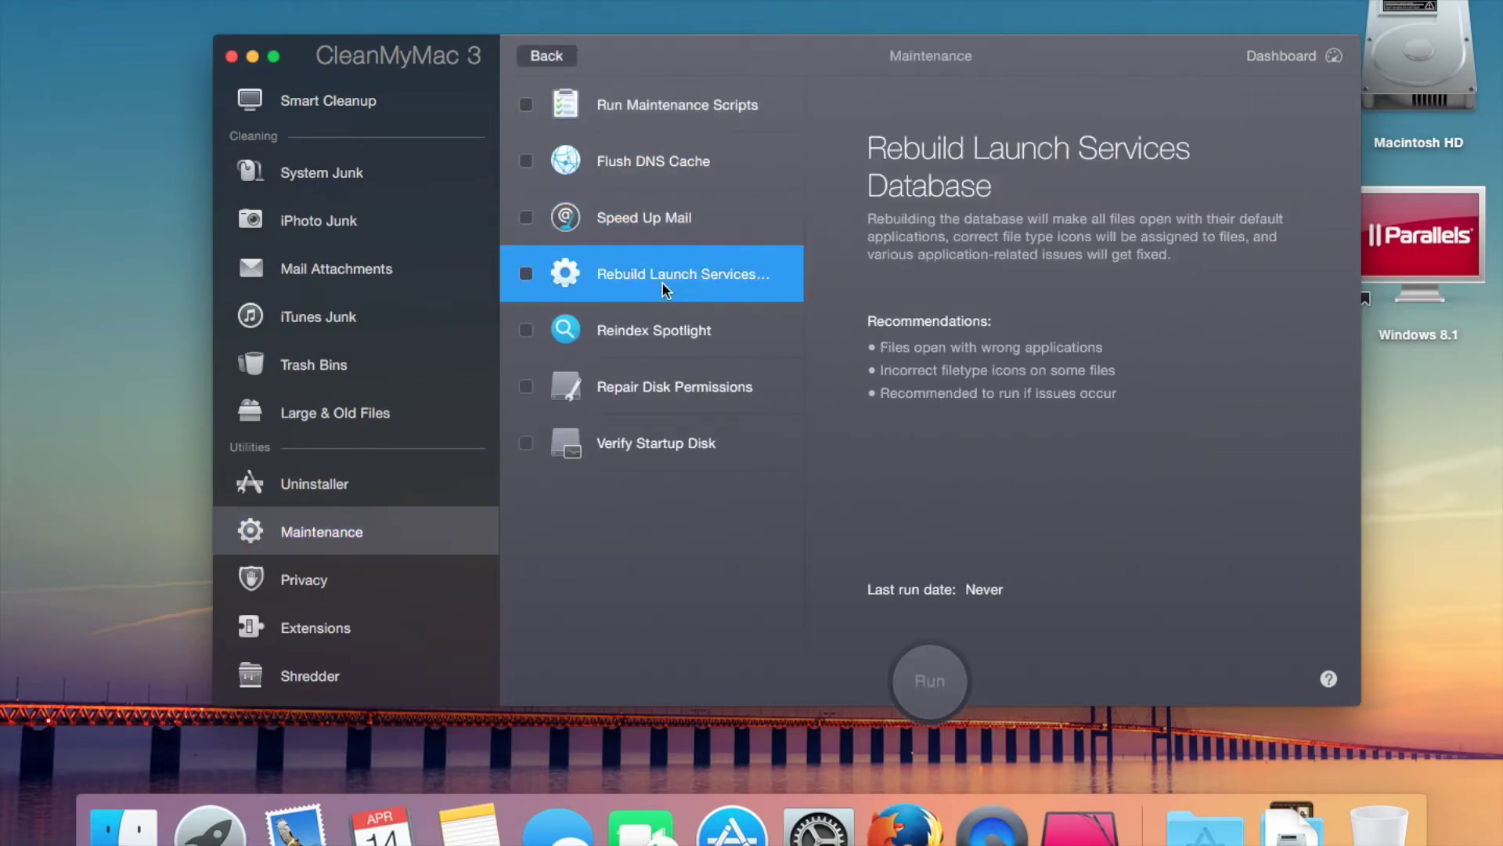
click(719, 374)
click(713, 344)
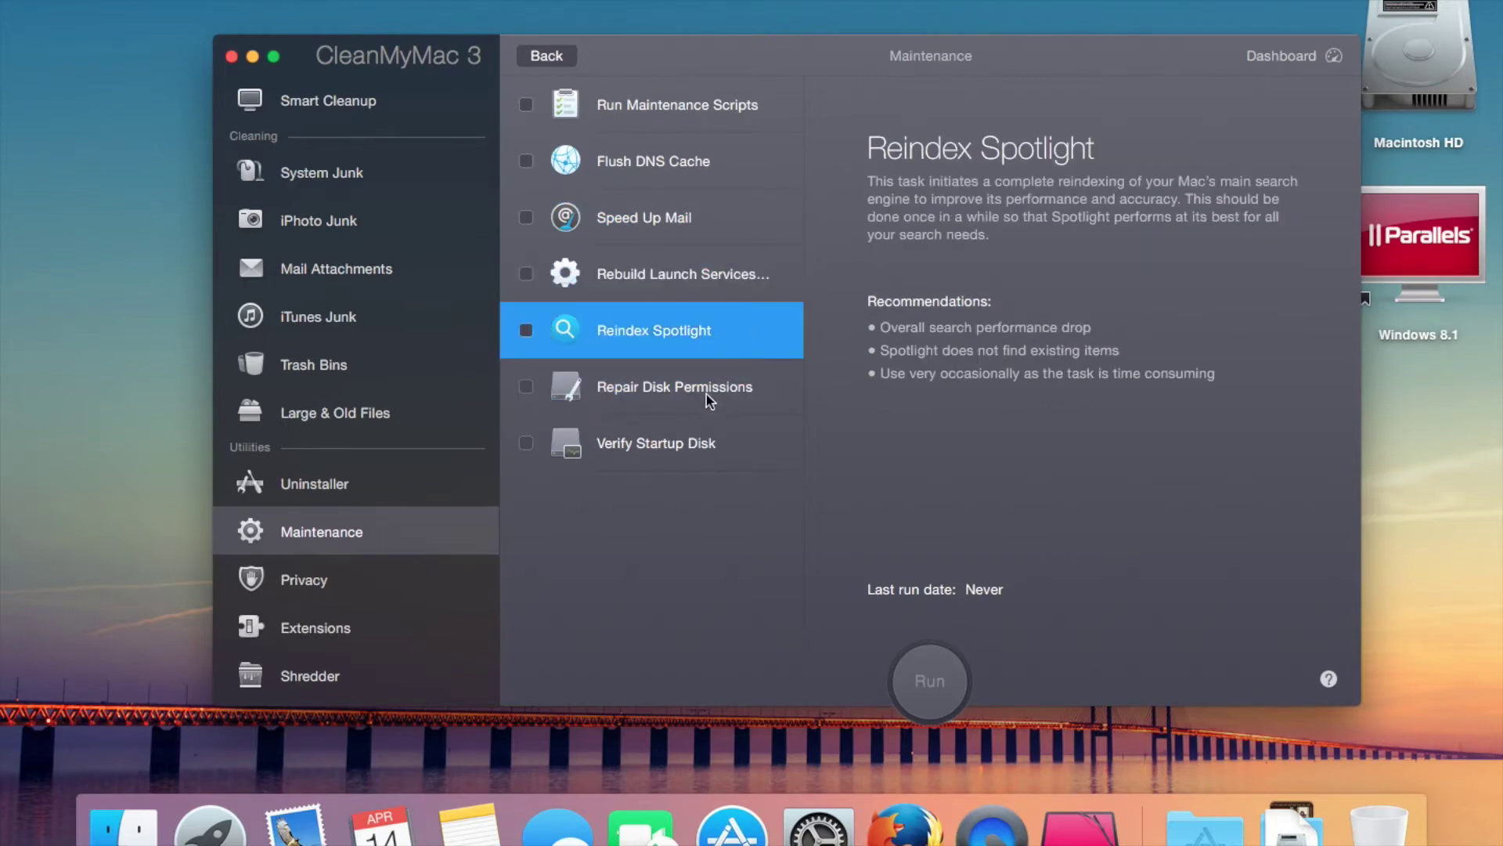
click(706, 393)
click(696, 445)
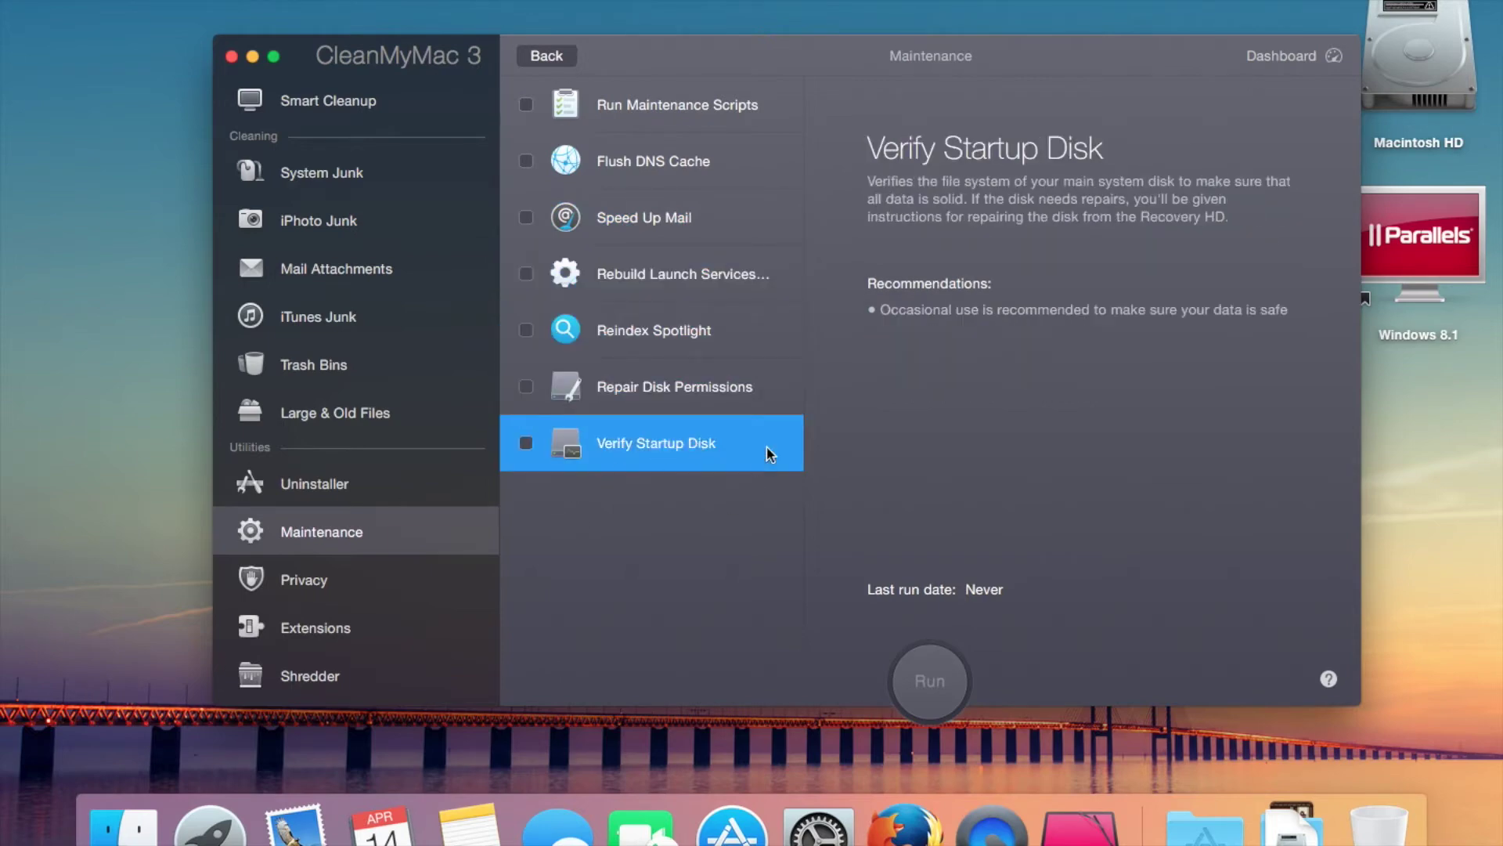
View the Privacy, Extensions and Shredder pages, then open the Dashboard from Smart Cleanup.
click(326, 585)
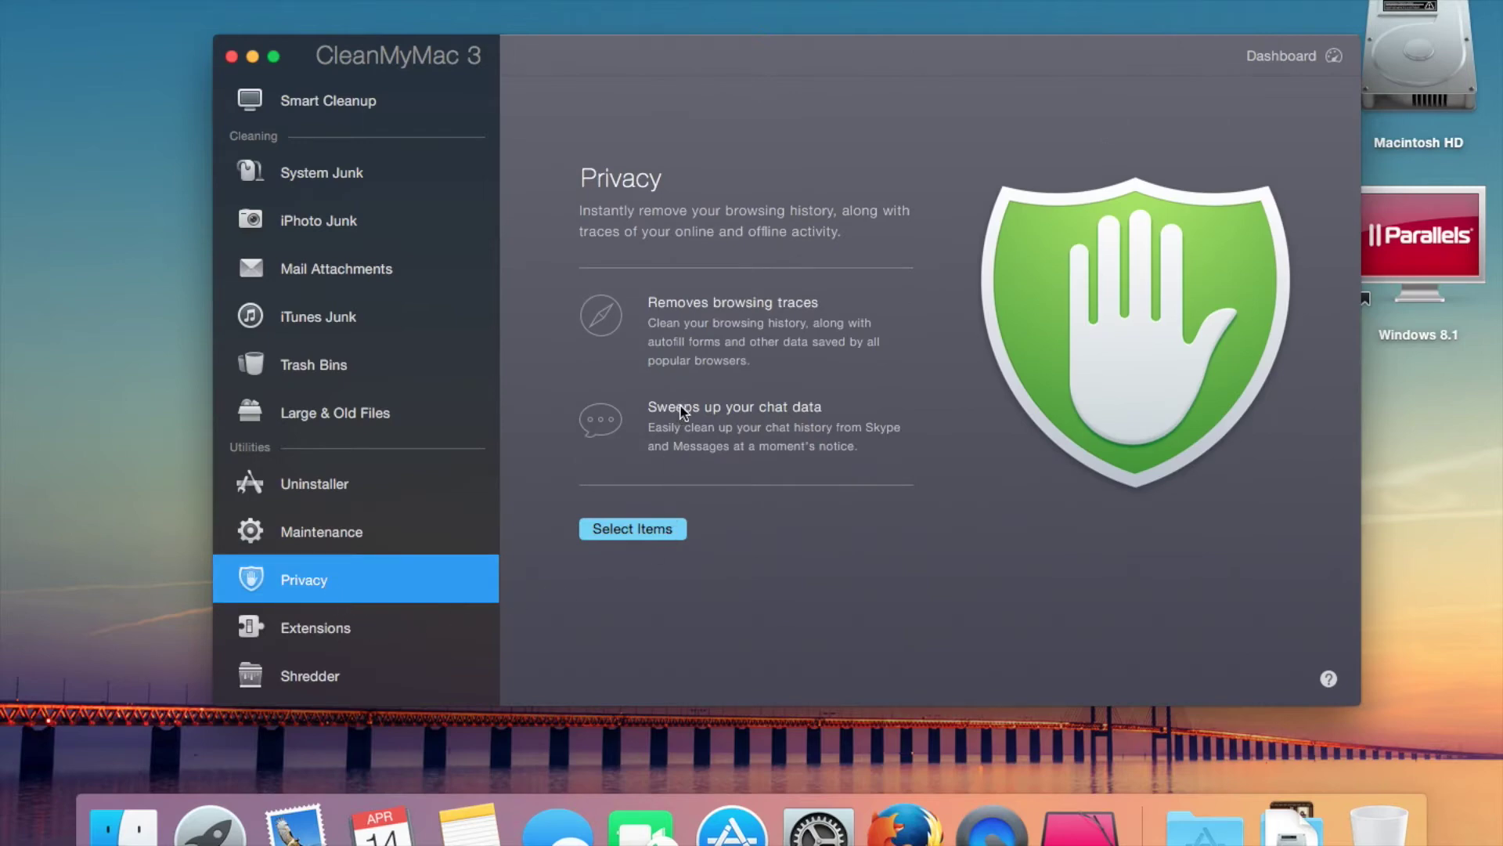
click(358, 628)
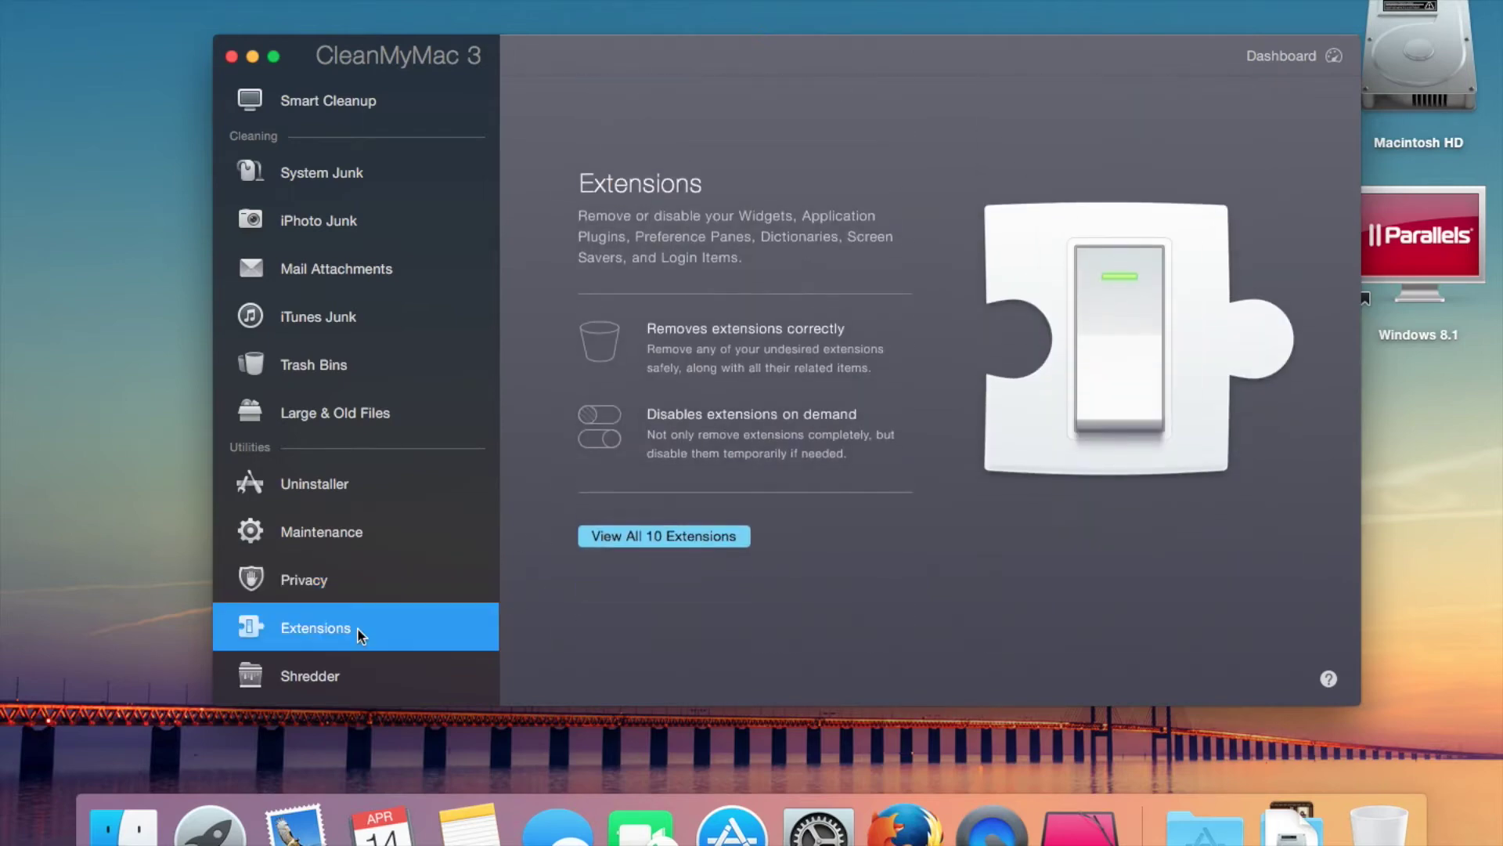
click(334, 678)
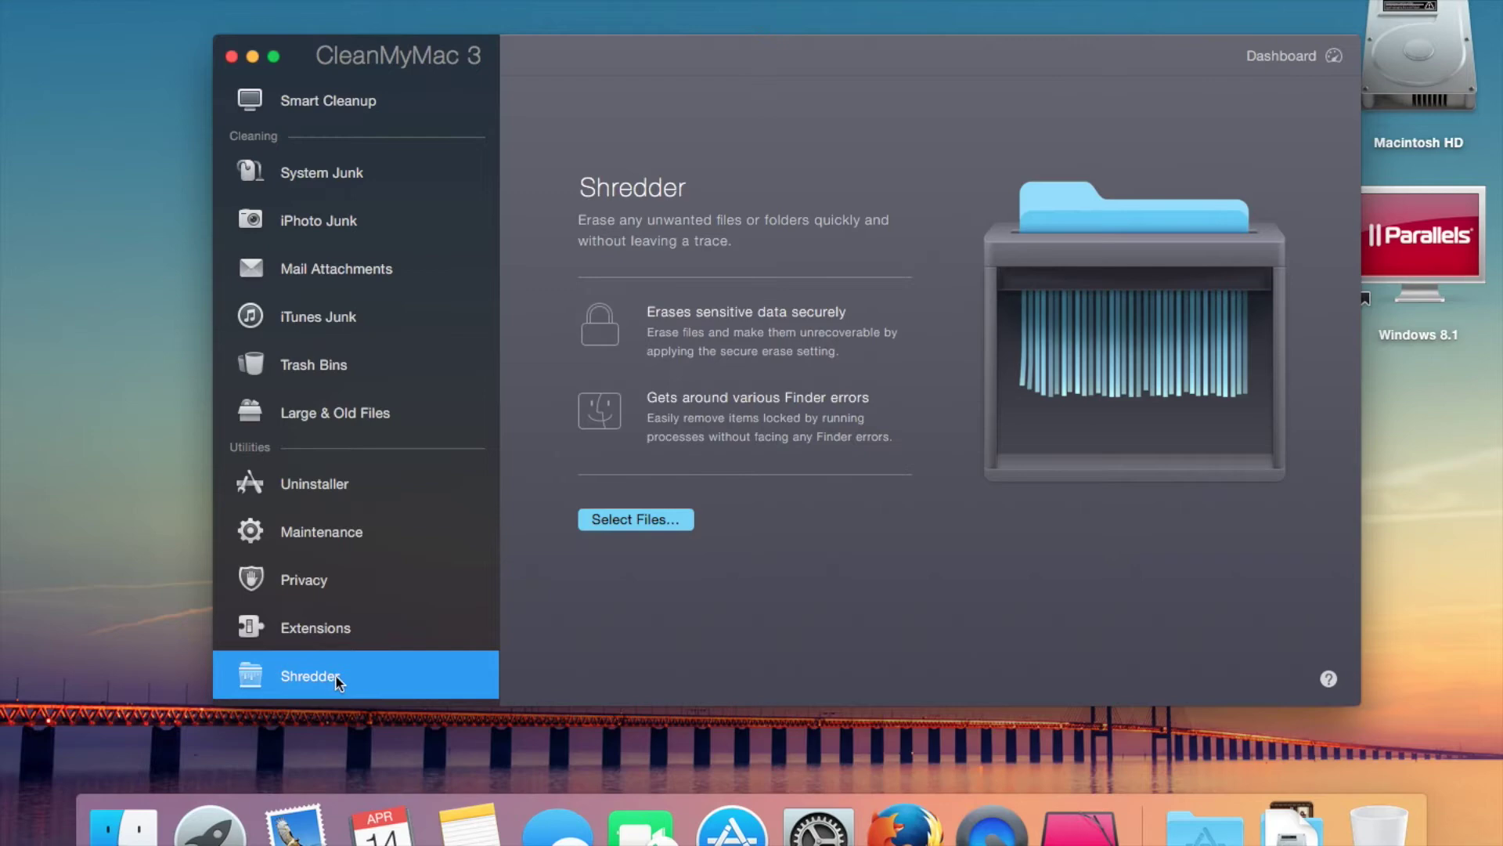
click(305, 99)
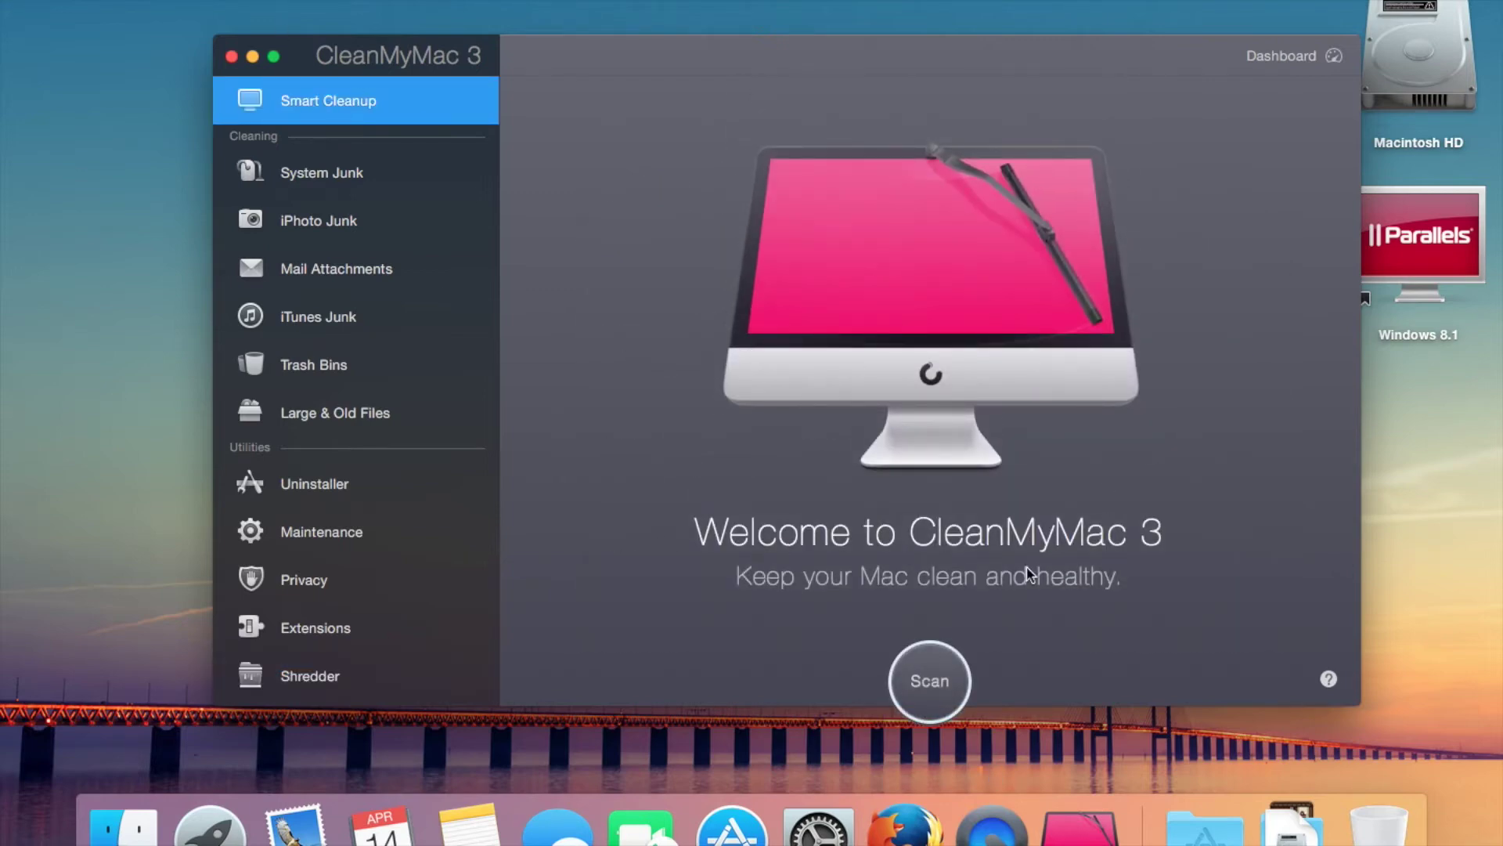
click(1270, 58)
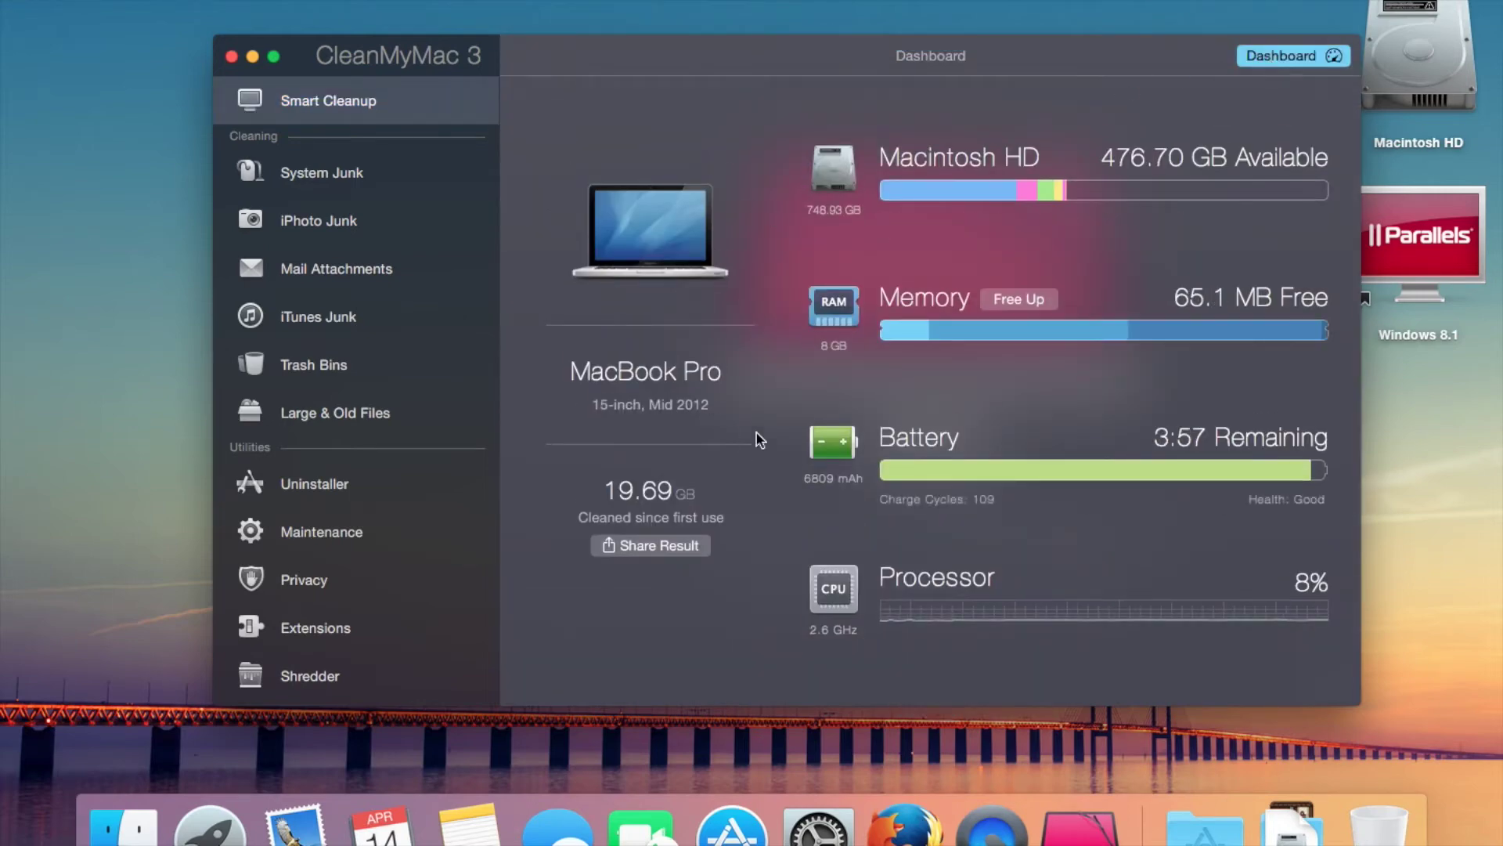
Inspect the Dashboard's Memory, Battery and Macintosh HD details, then close the Dashboard.
mouse_move(906, 359)
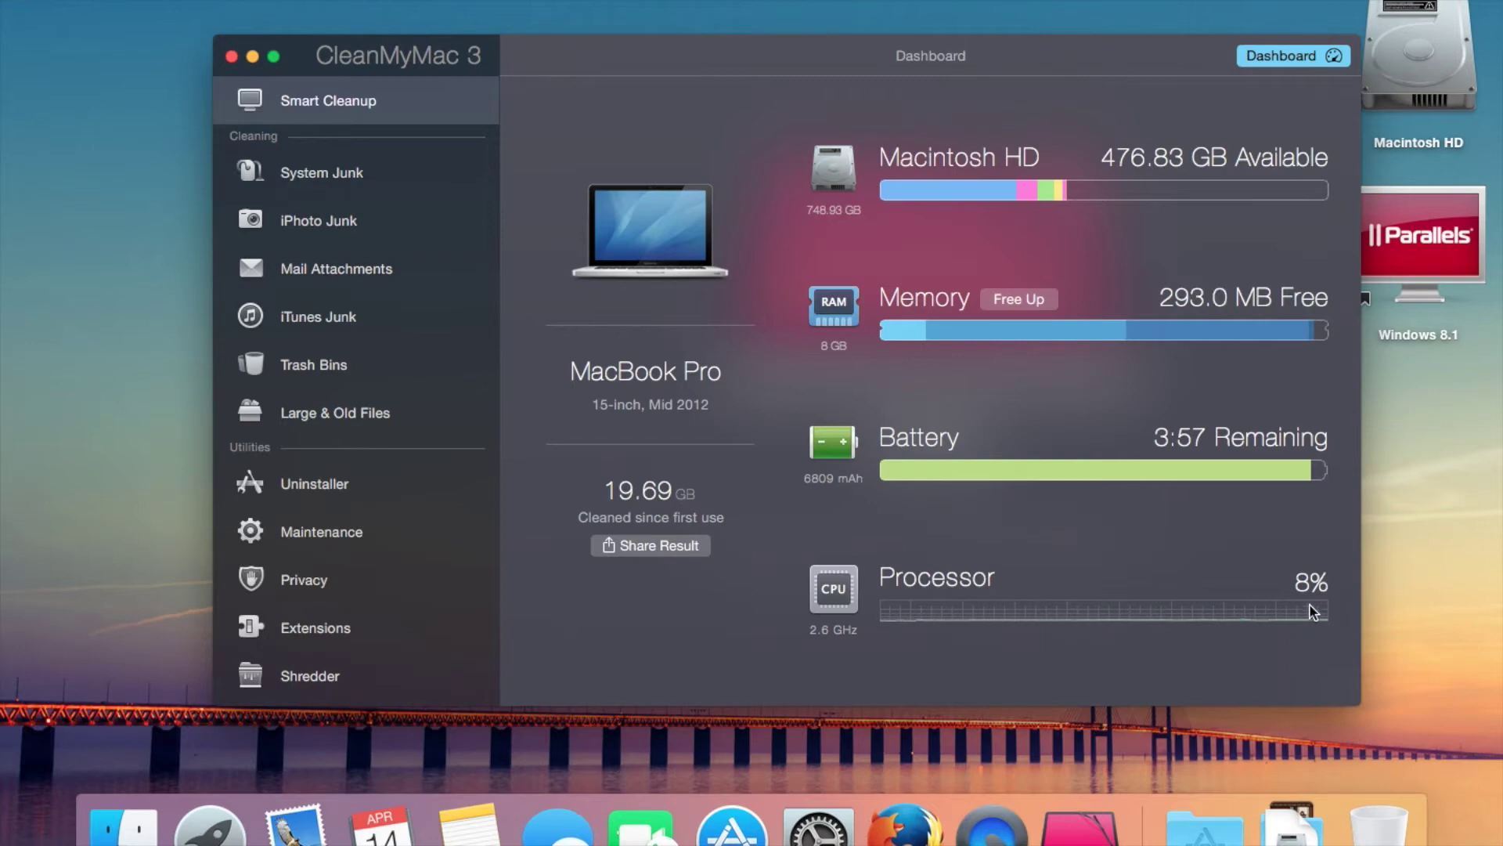
mouse_move(1215, 442)
mouse_move(840, 296)
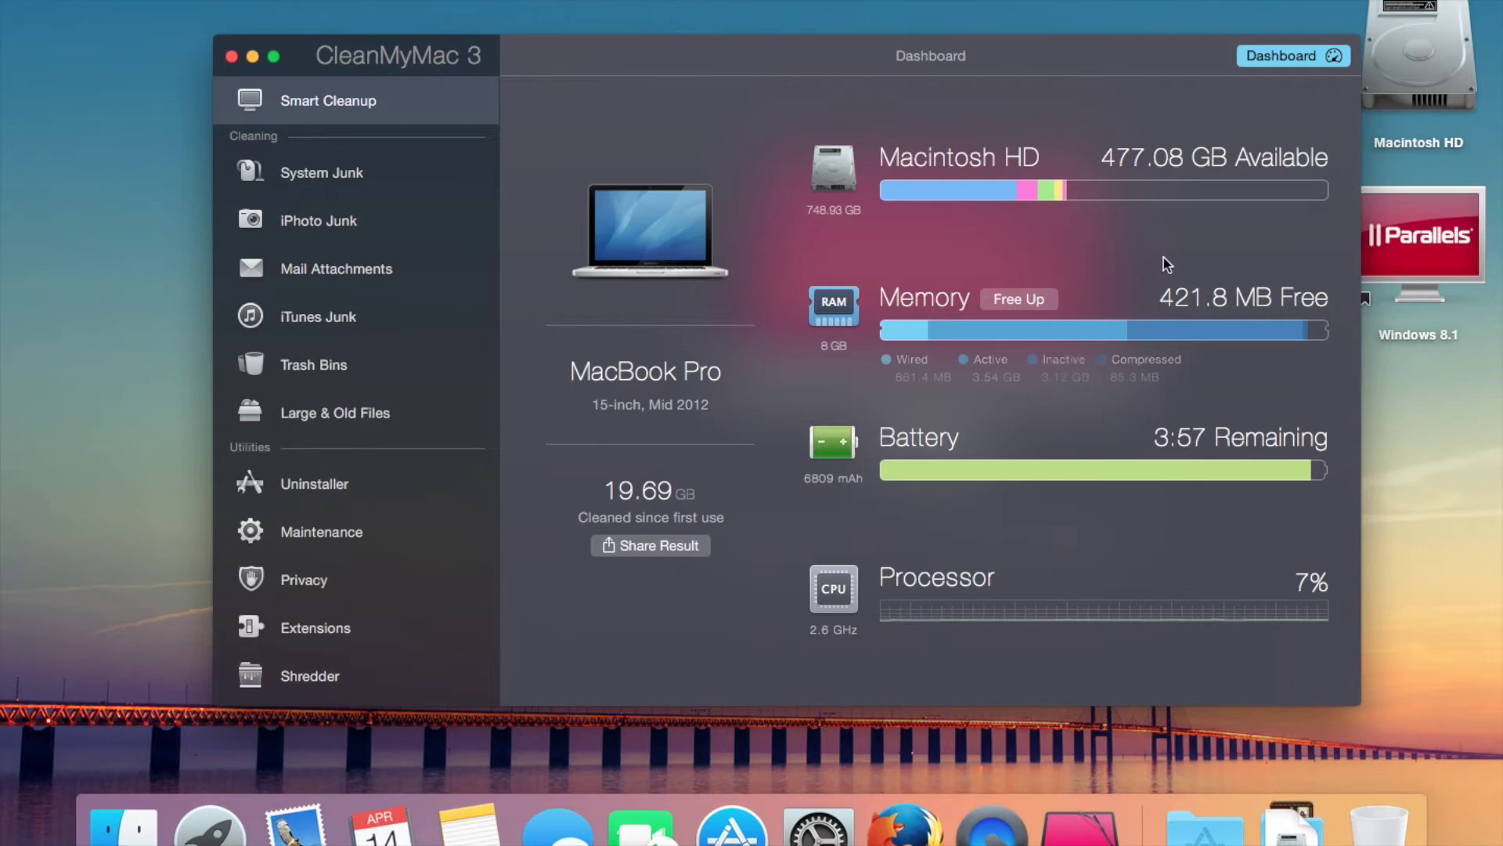
mouse_move(1116, 202)
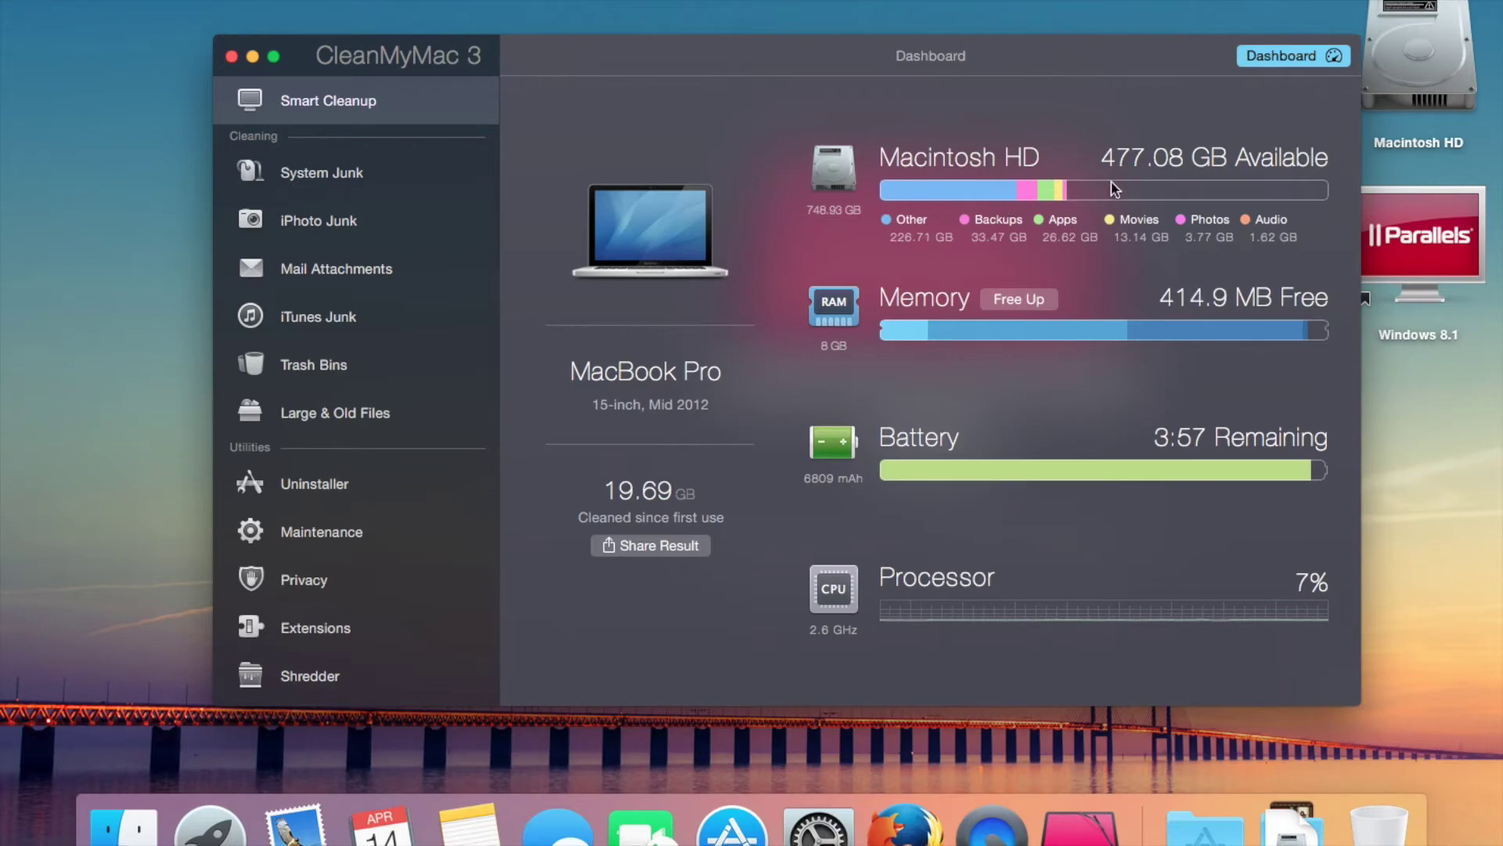
click(1297, 62)
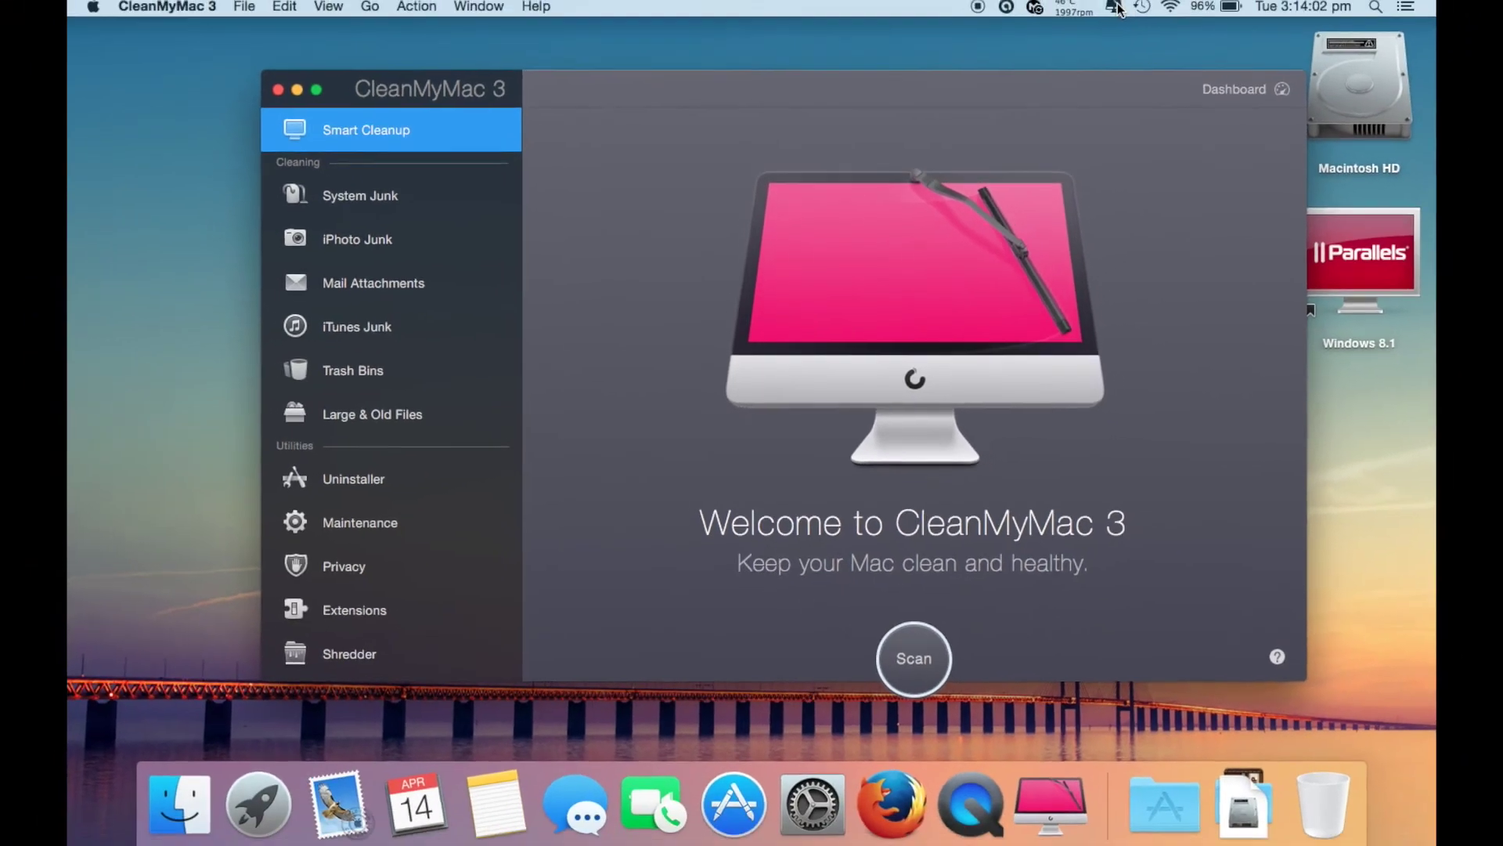
Free up memory from the menu-bar status summary and move the window up and left.
click(1114, 8)
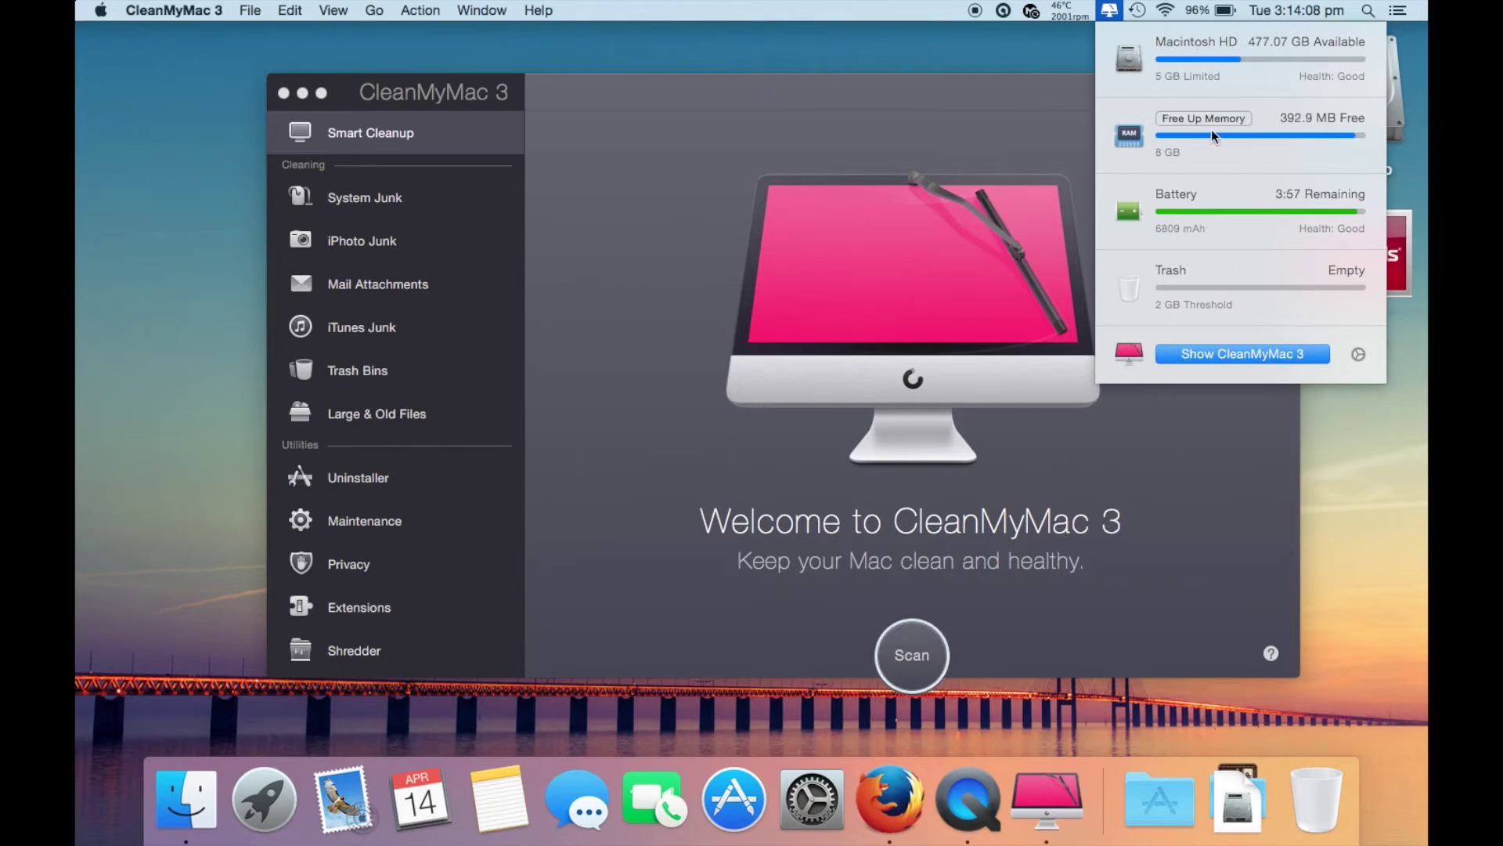
click(1200, 119)
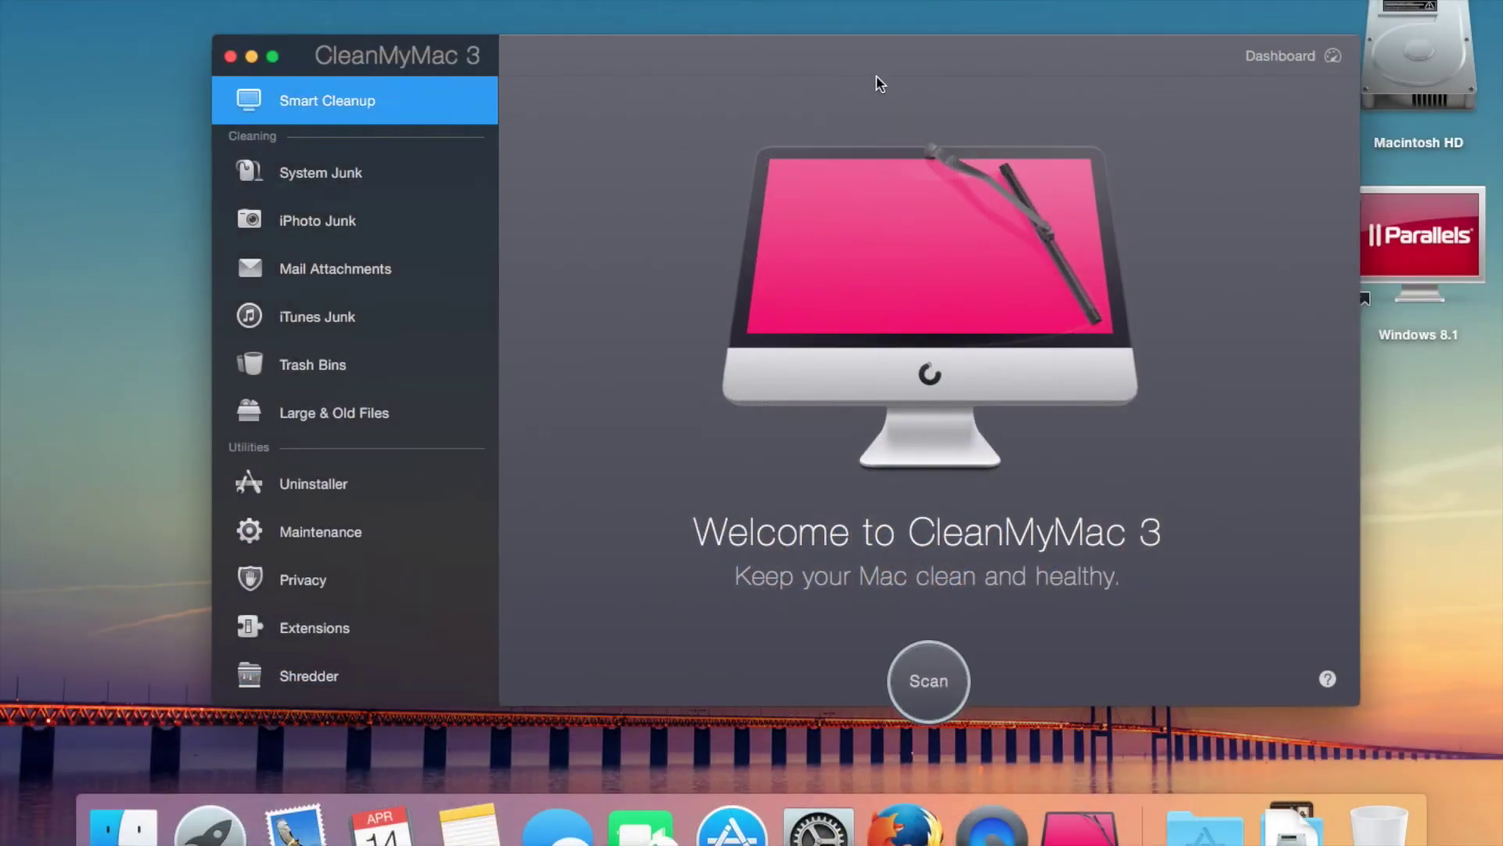
drag(879, 83, 850, 76)
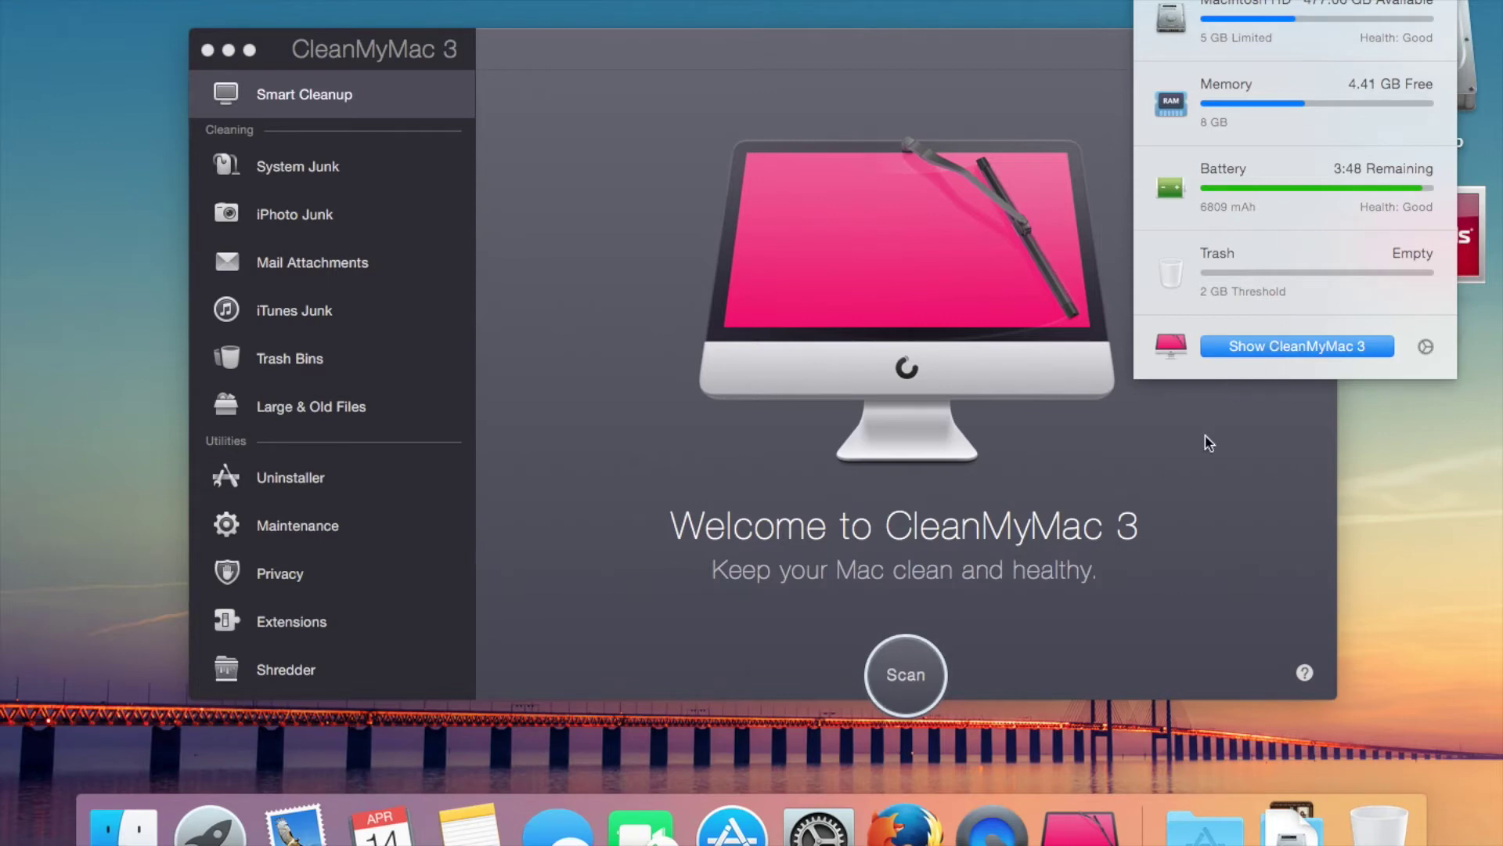
Bring the main window forward, reopen the status overview, then dismiss it.
click(1076, 593)
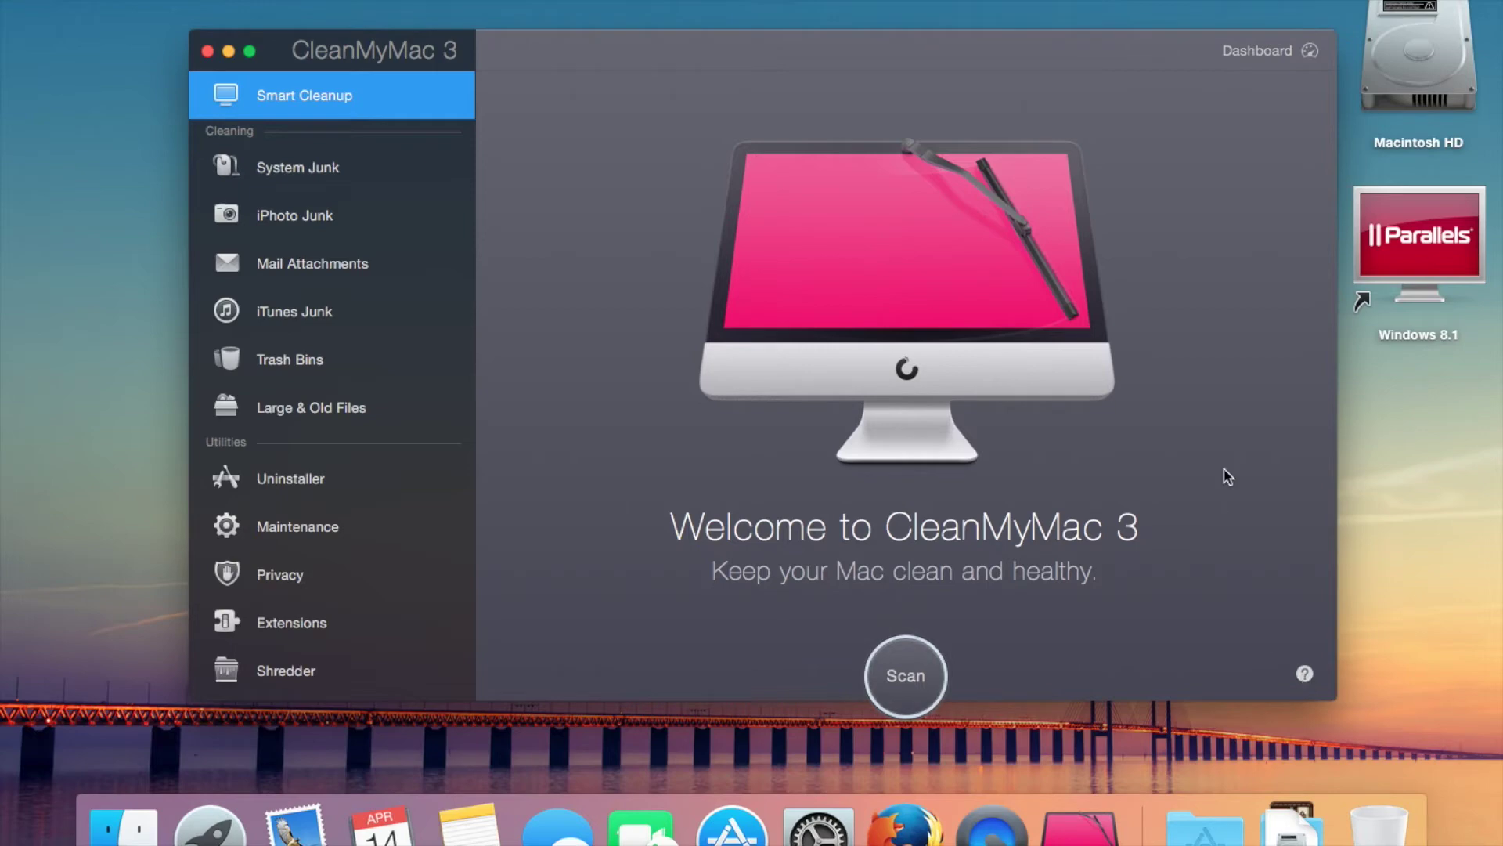
click(1270, 50)
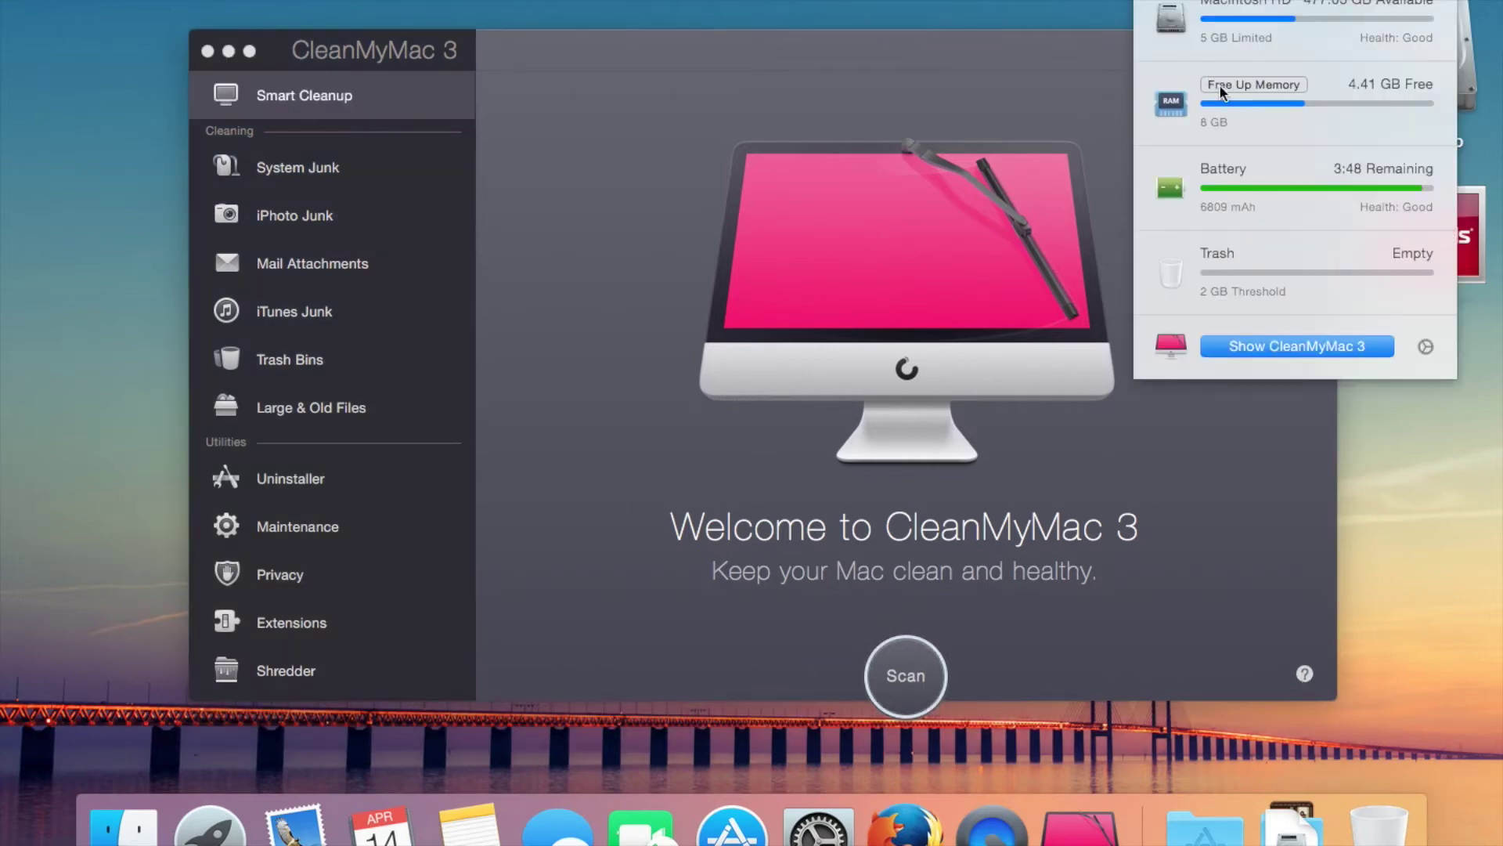
mouse_move(1256, 114)
click(900, 248)
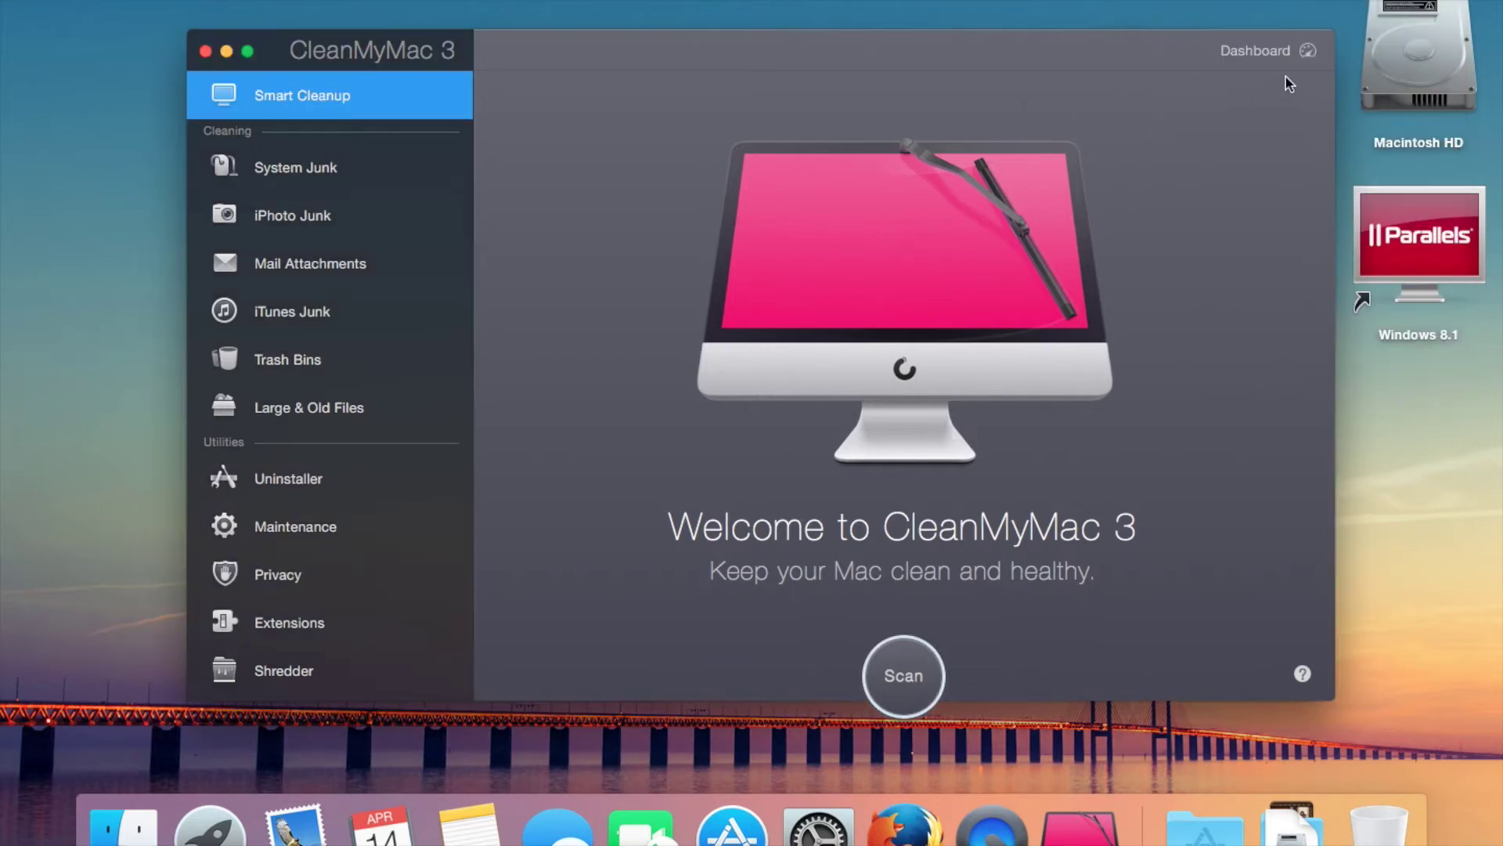
Open the Dashboard, show and dismiss the Share Result options, then return to Smart Cleanup.
click(1286, 52)
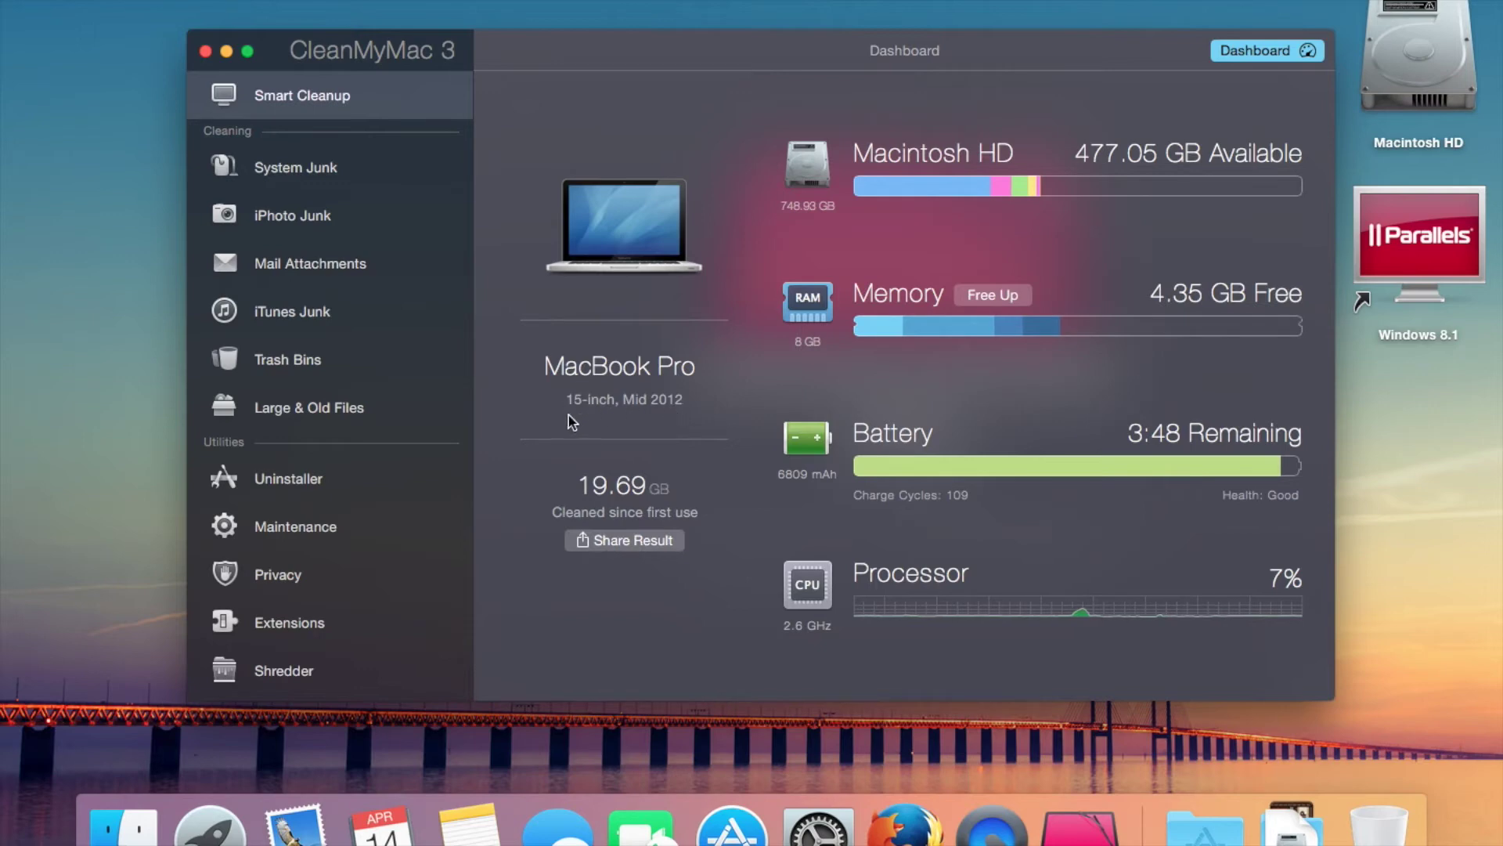
click(646, 544)
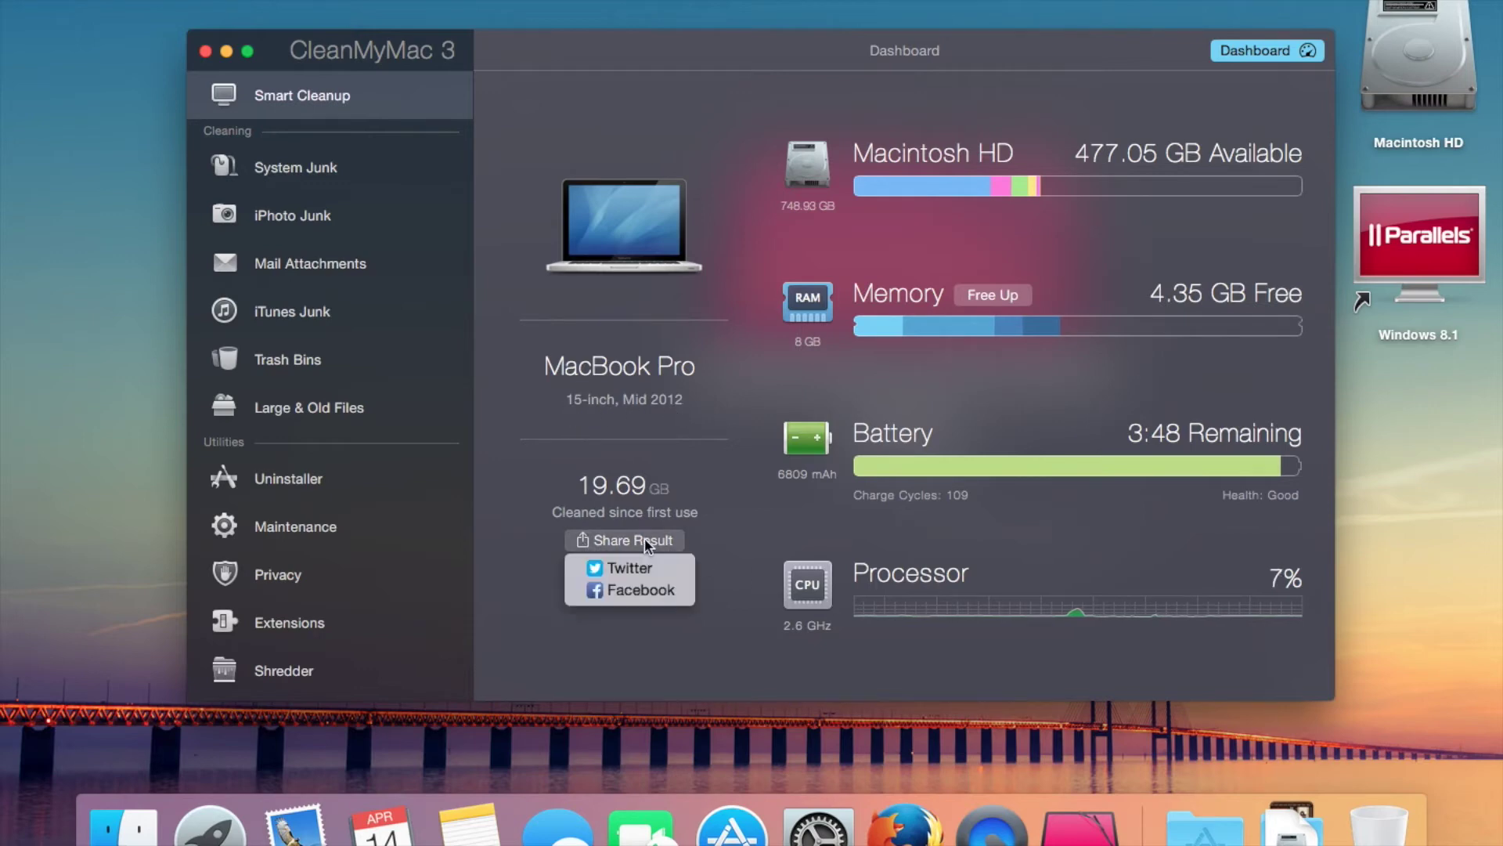
click(645, 539)
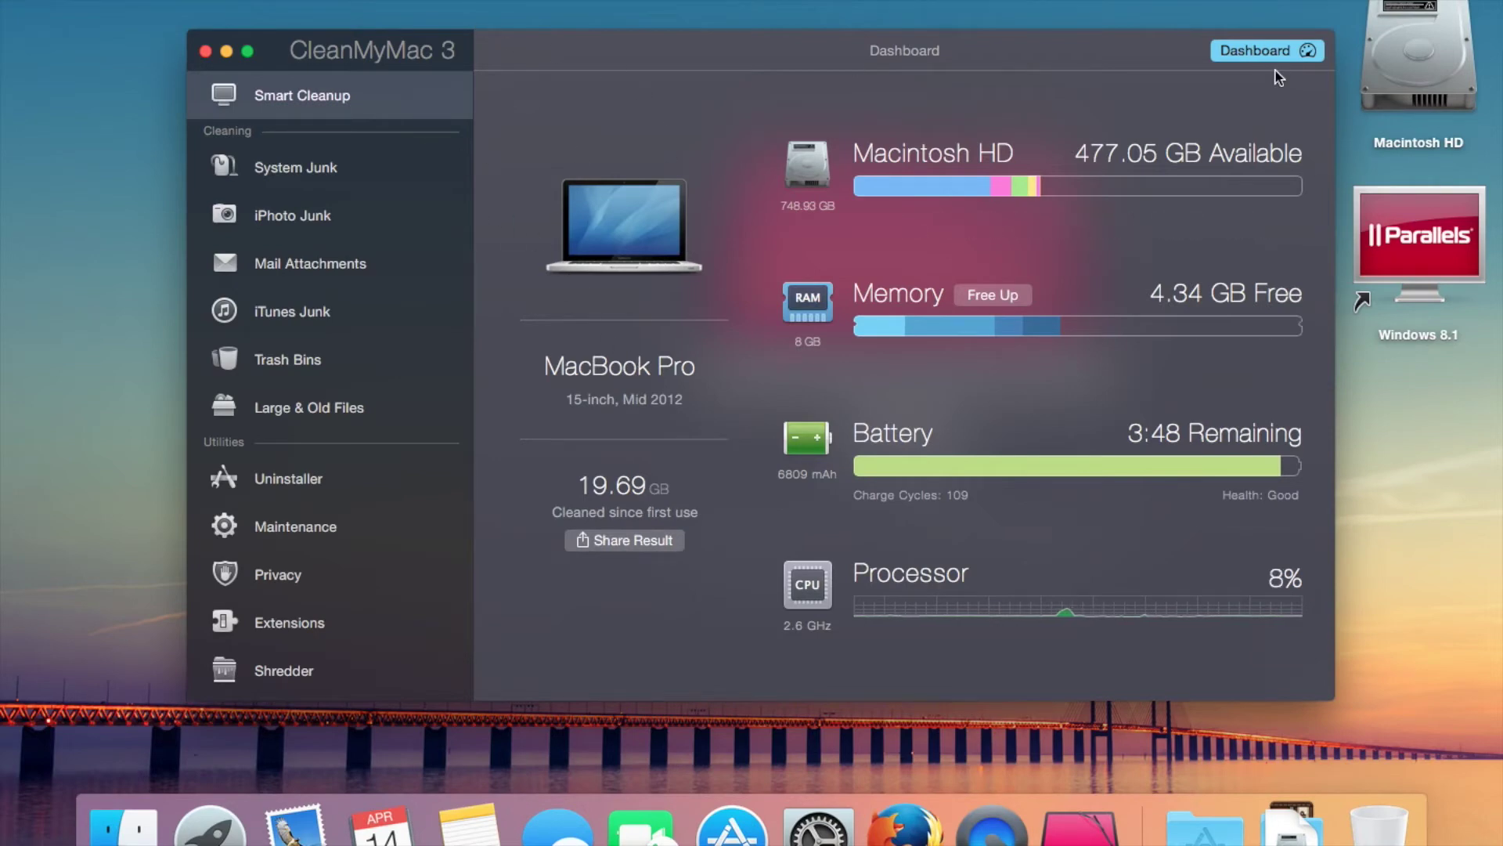
click(1261, 52)
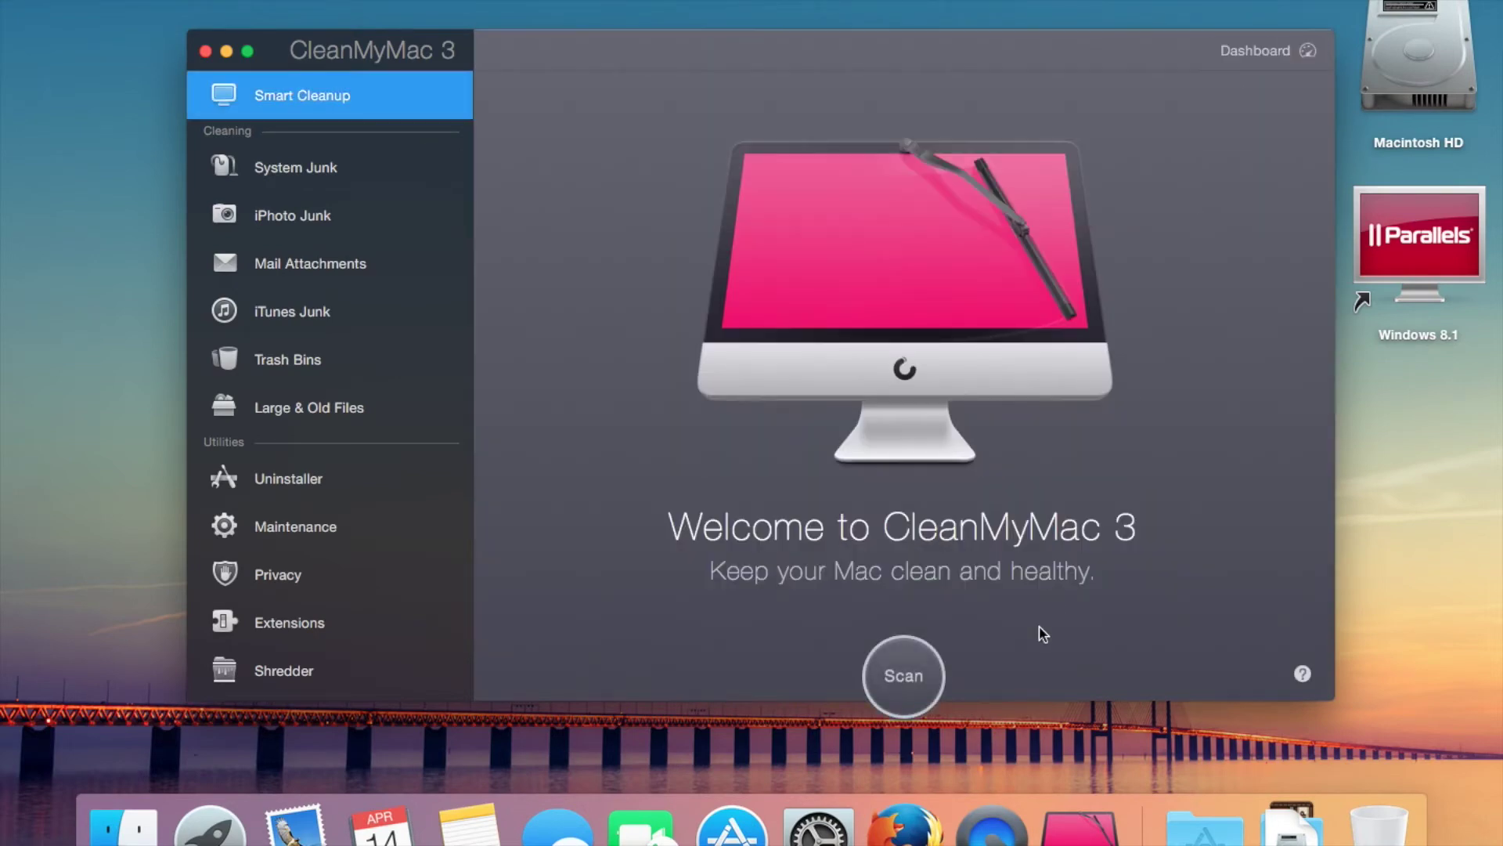
Start the Smart Cleanup scan, glance at the Dock's Applications stack, and open Uninstaller.
click(911, 671)
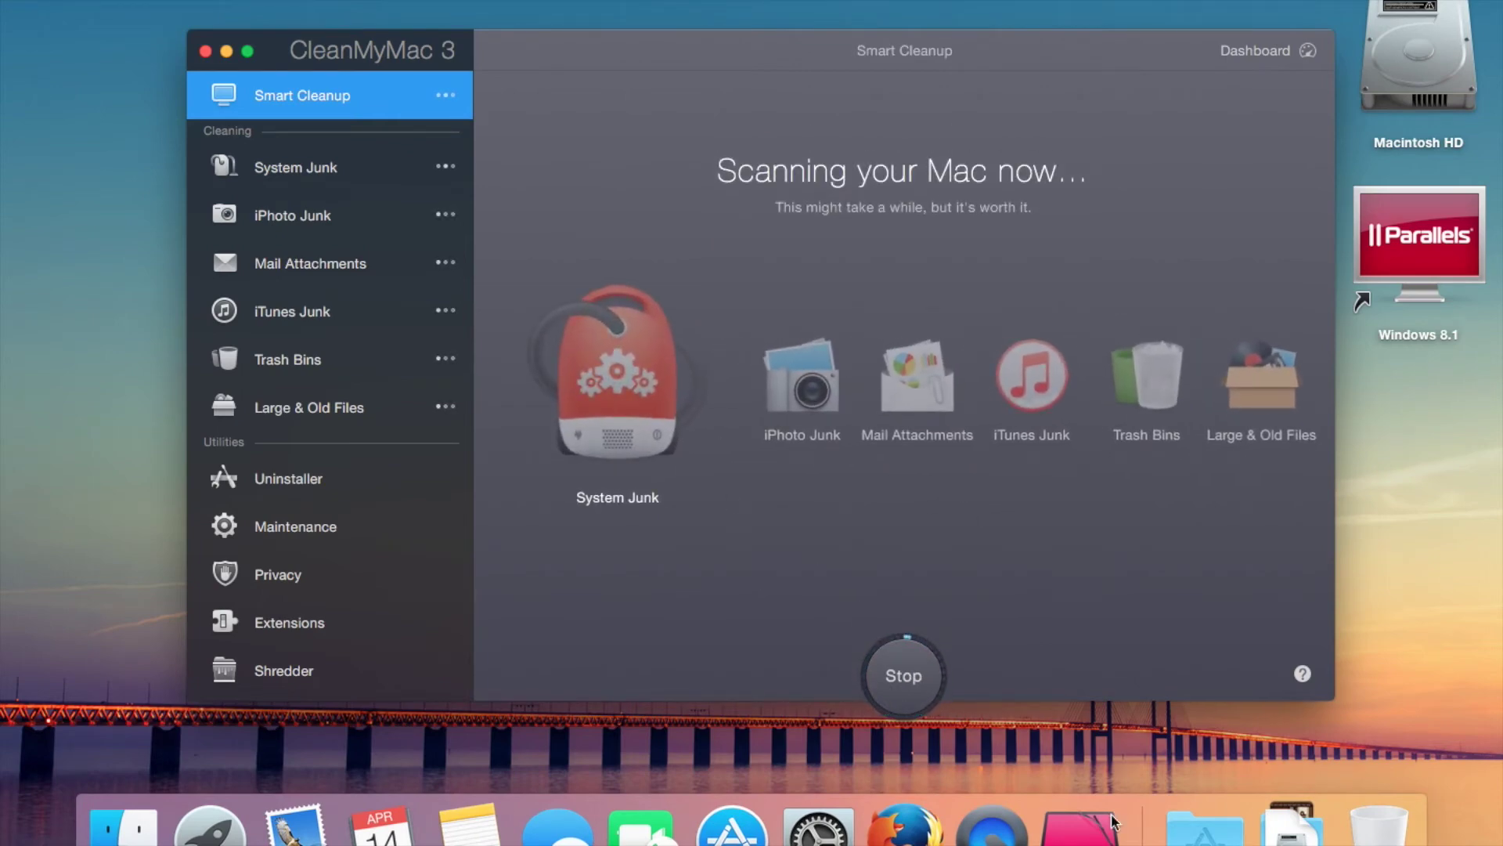
click(1235, 824)
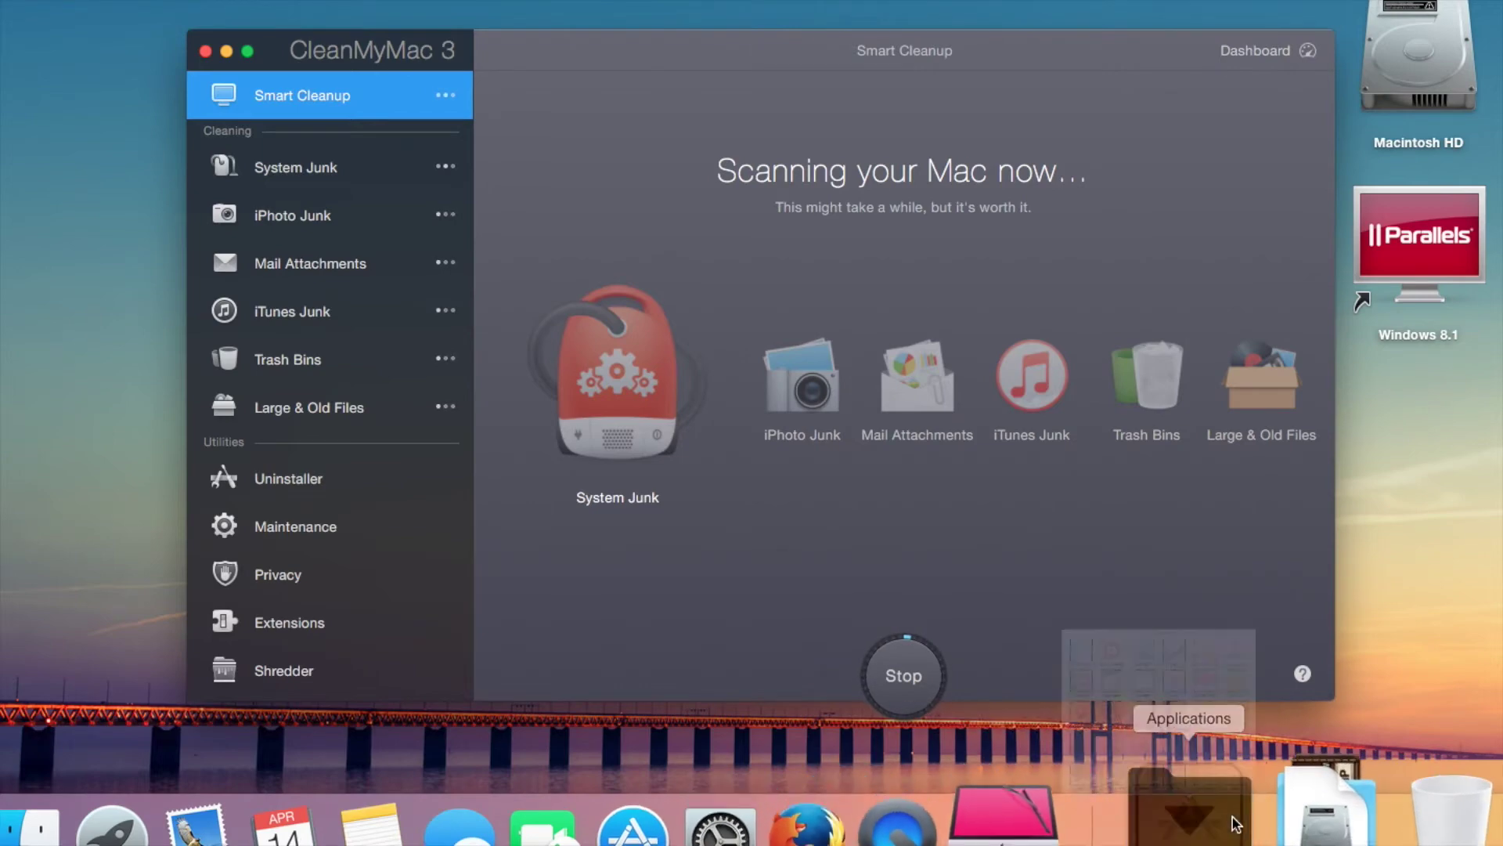
click(1235, 824)
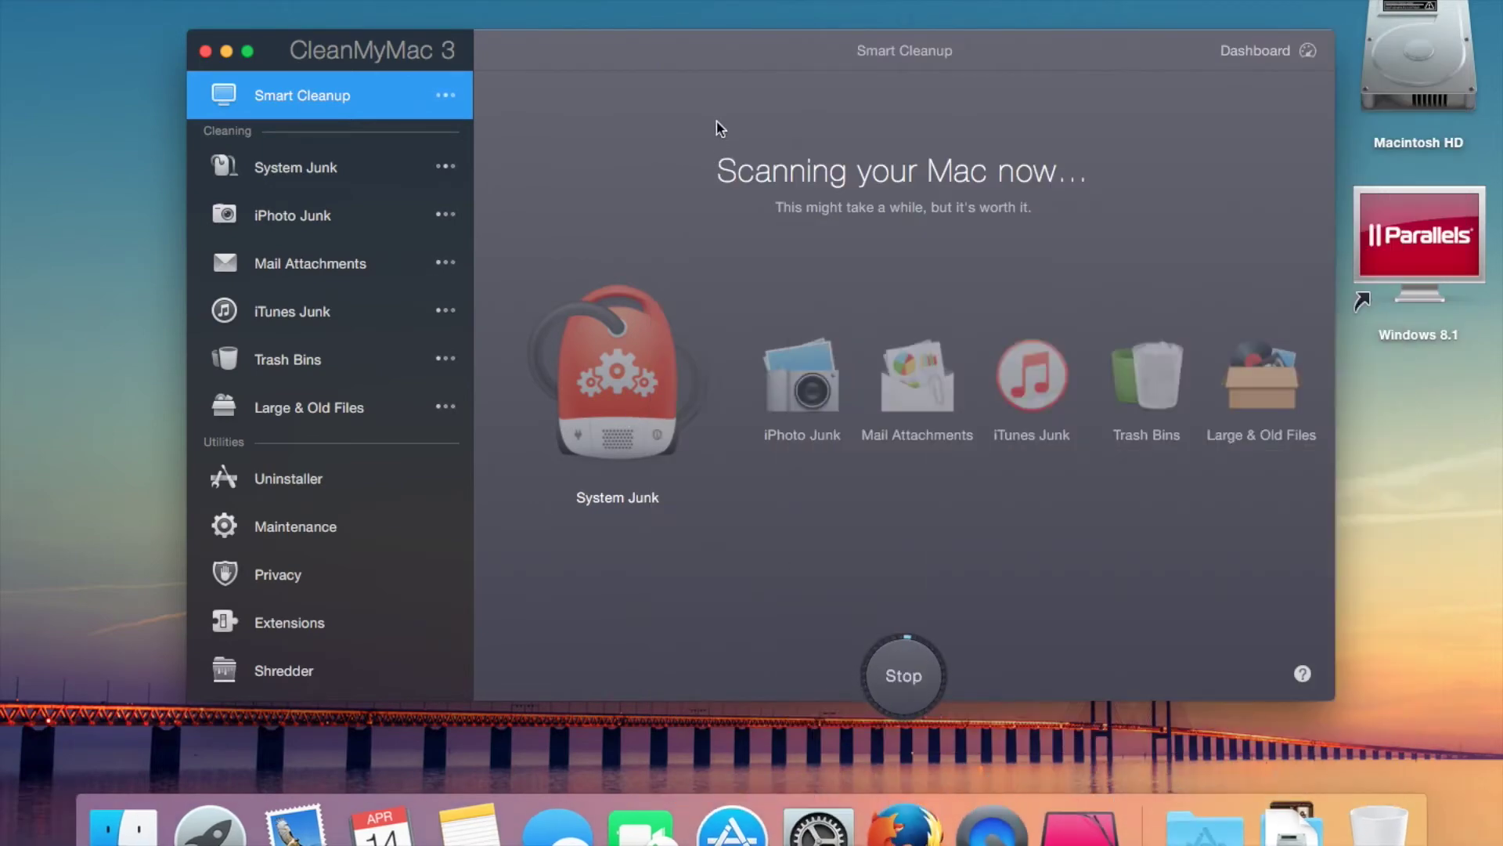
click(310, 491)
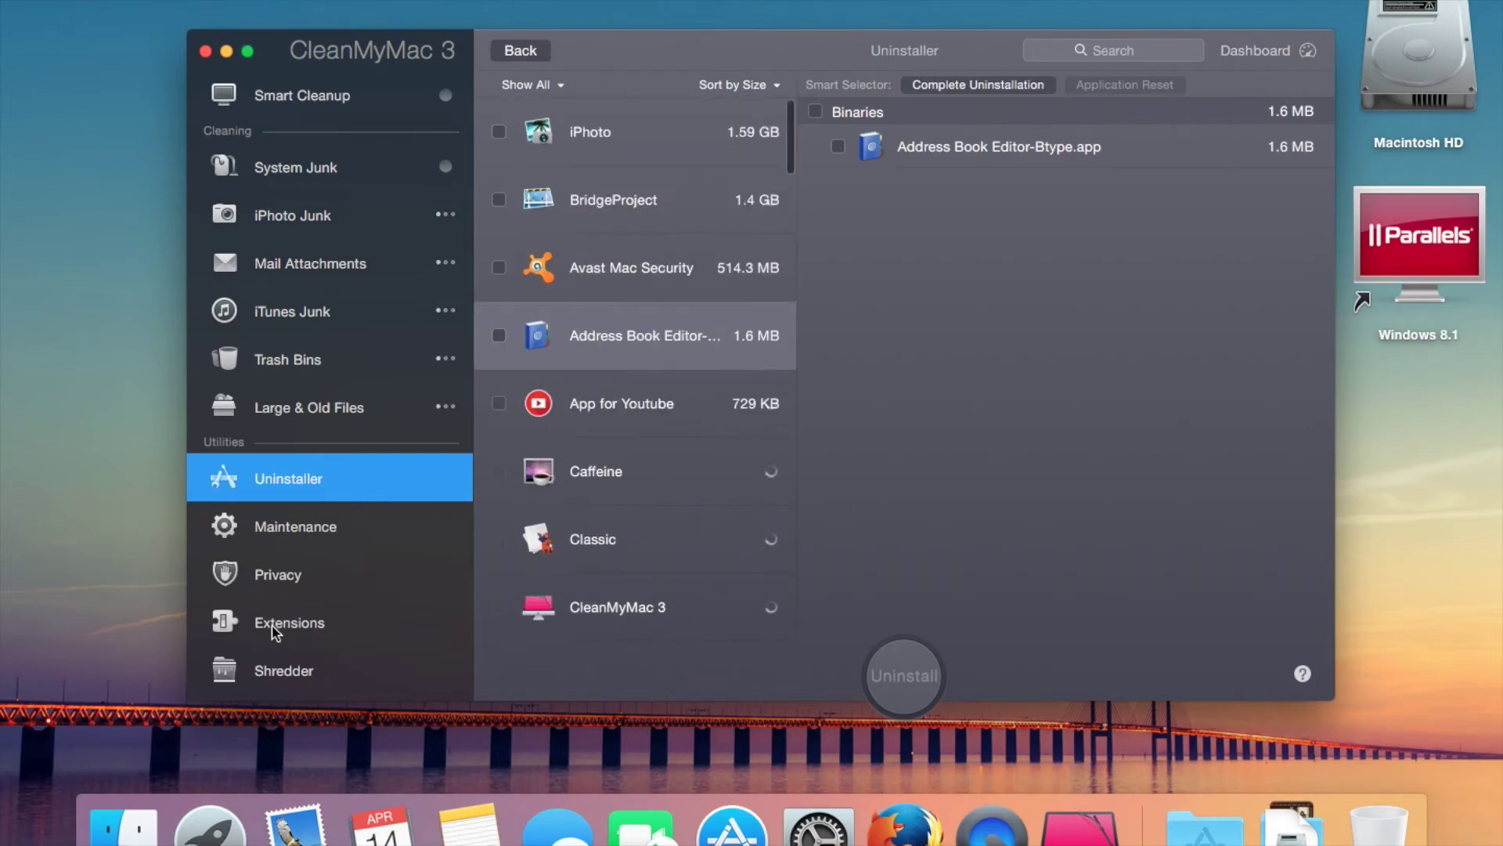
Switch to the Privacy module.
click(284, 575)
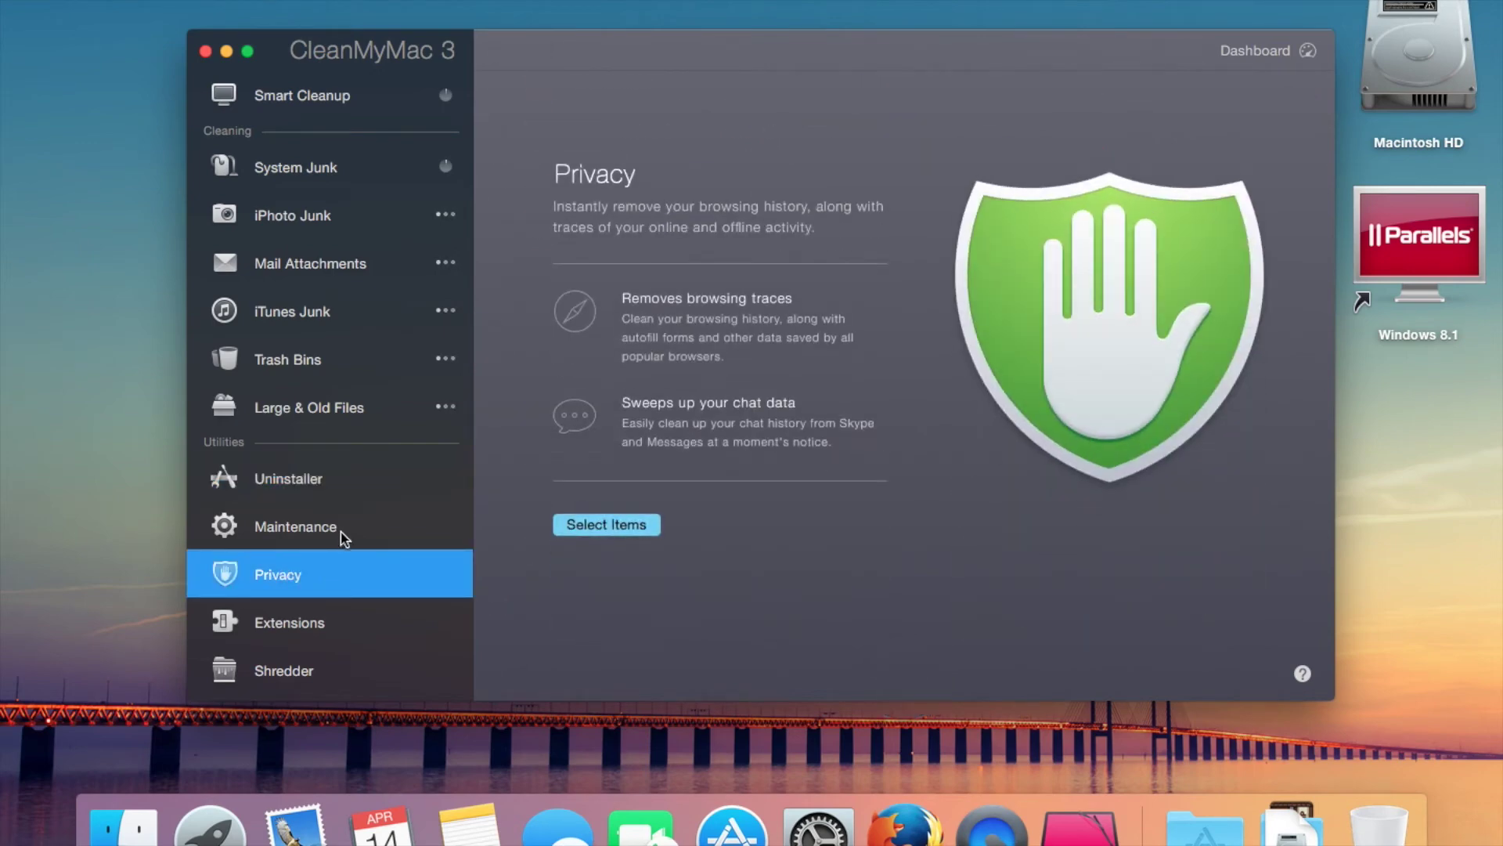
Visit Maintenance, start a Large & Old Files scan, then open Trash Bins to size Trash folders.
click(341, 534)
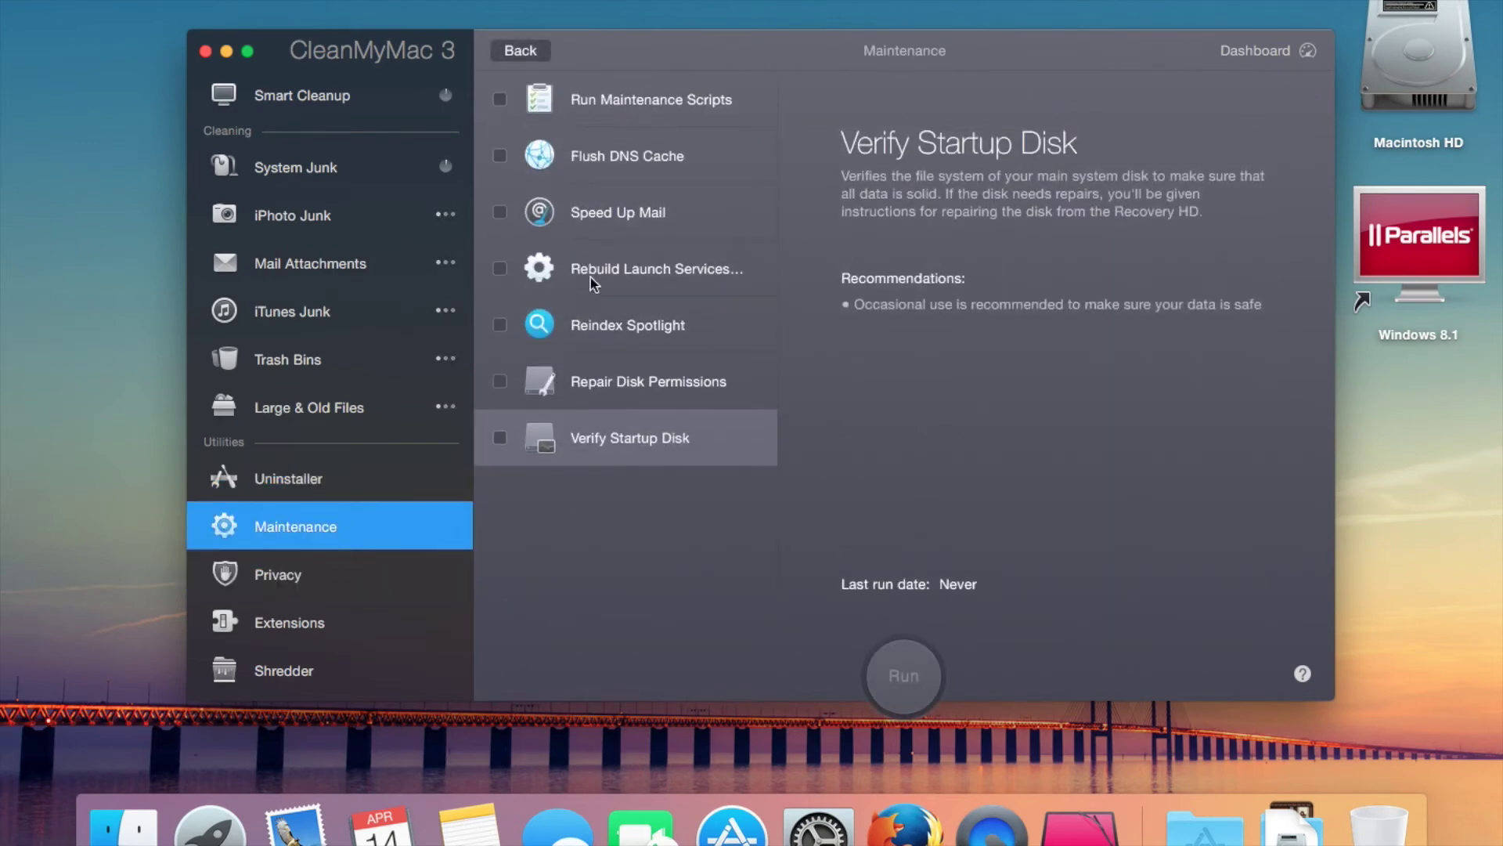
click(520, 50)
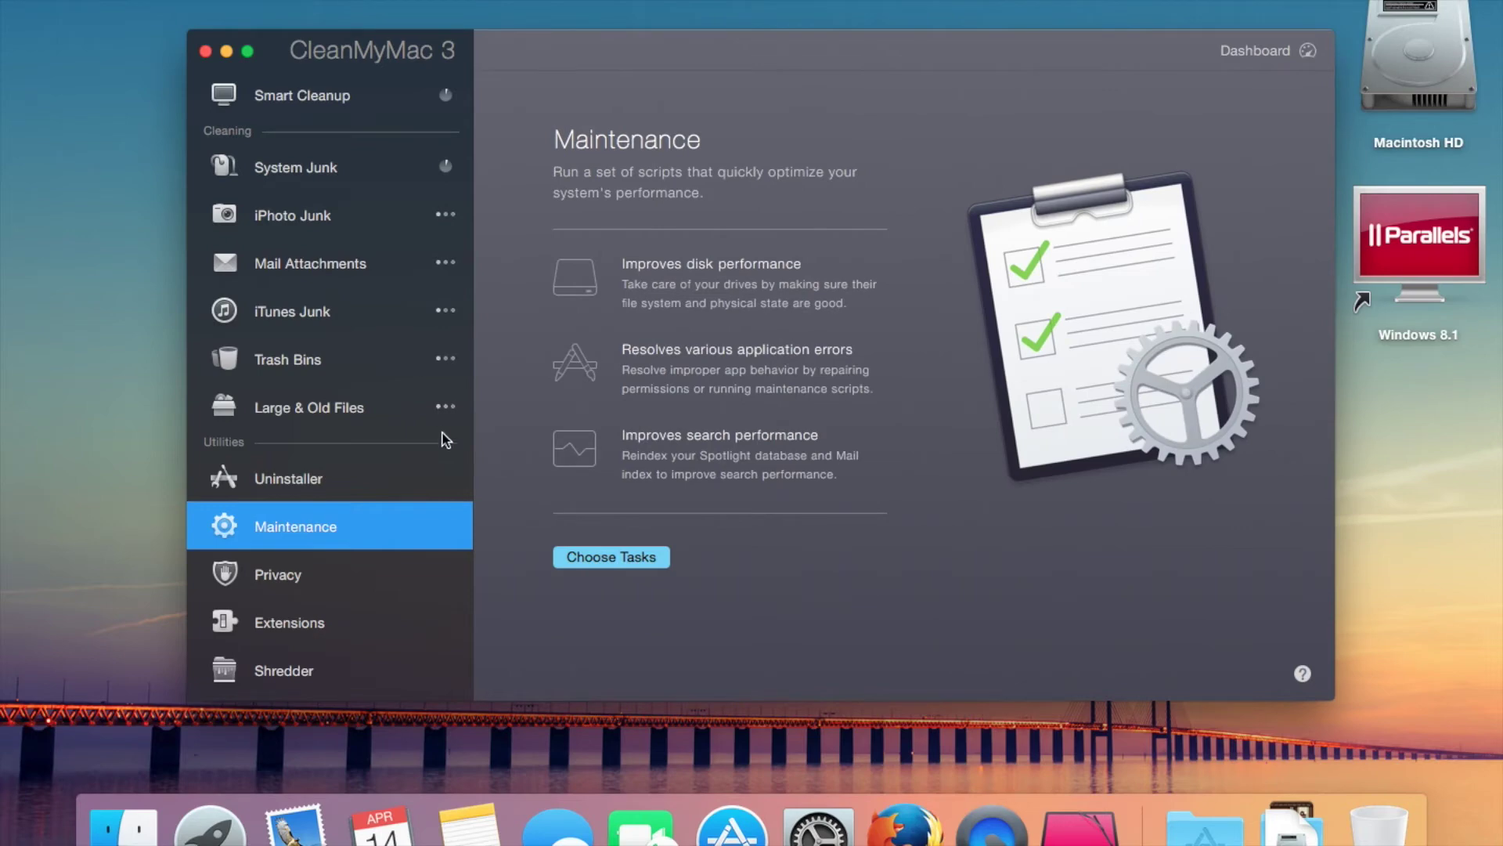
click(321, 409)
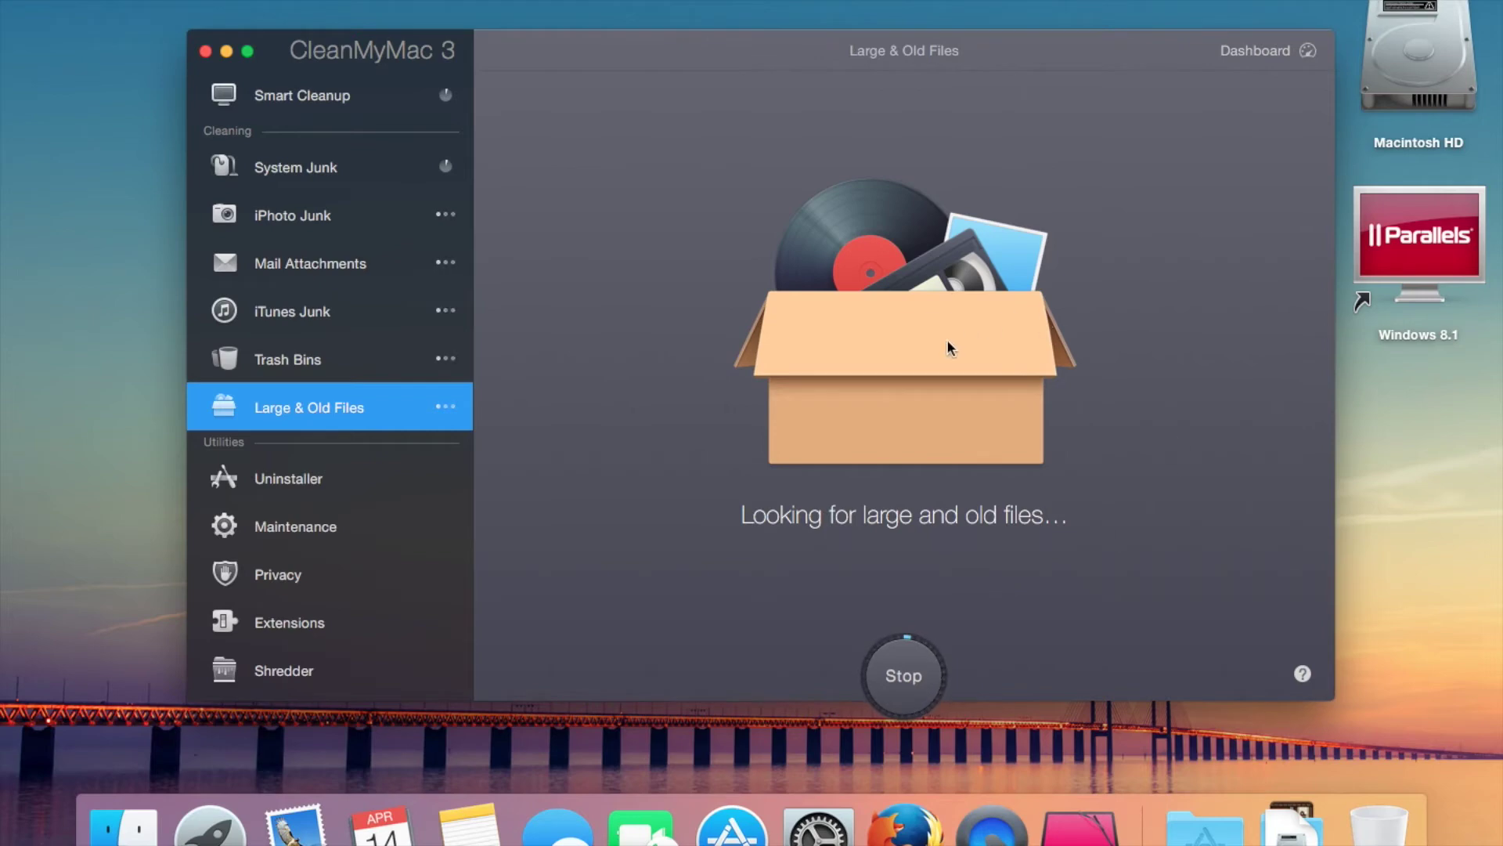
click(283, 360)
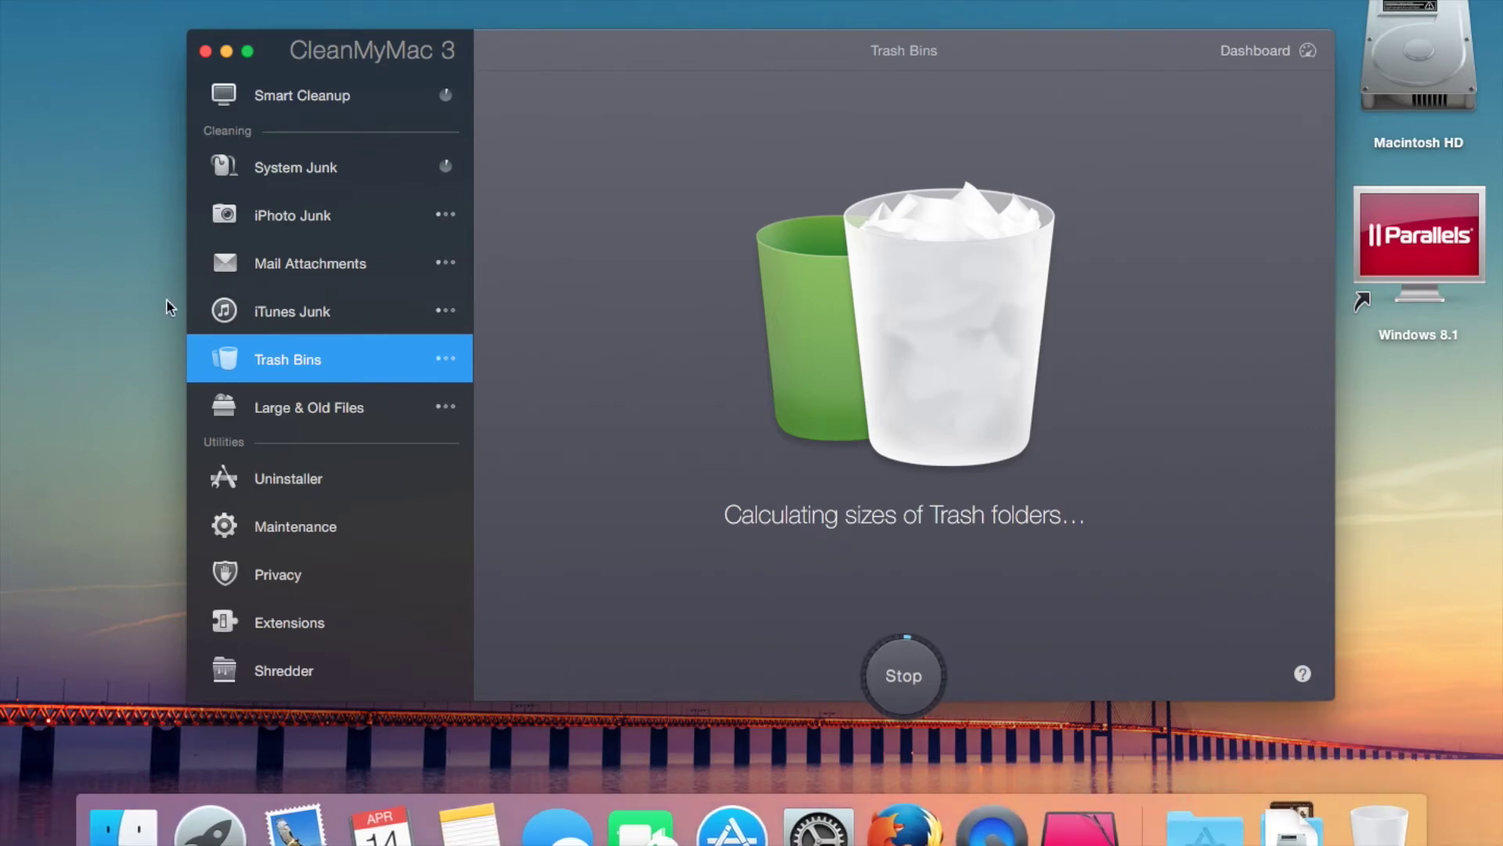
Browse the junk modules and scan progress, then open Uninstaller led by Farming Simulator 15 (2.86 GB).
click(307, 318)
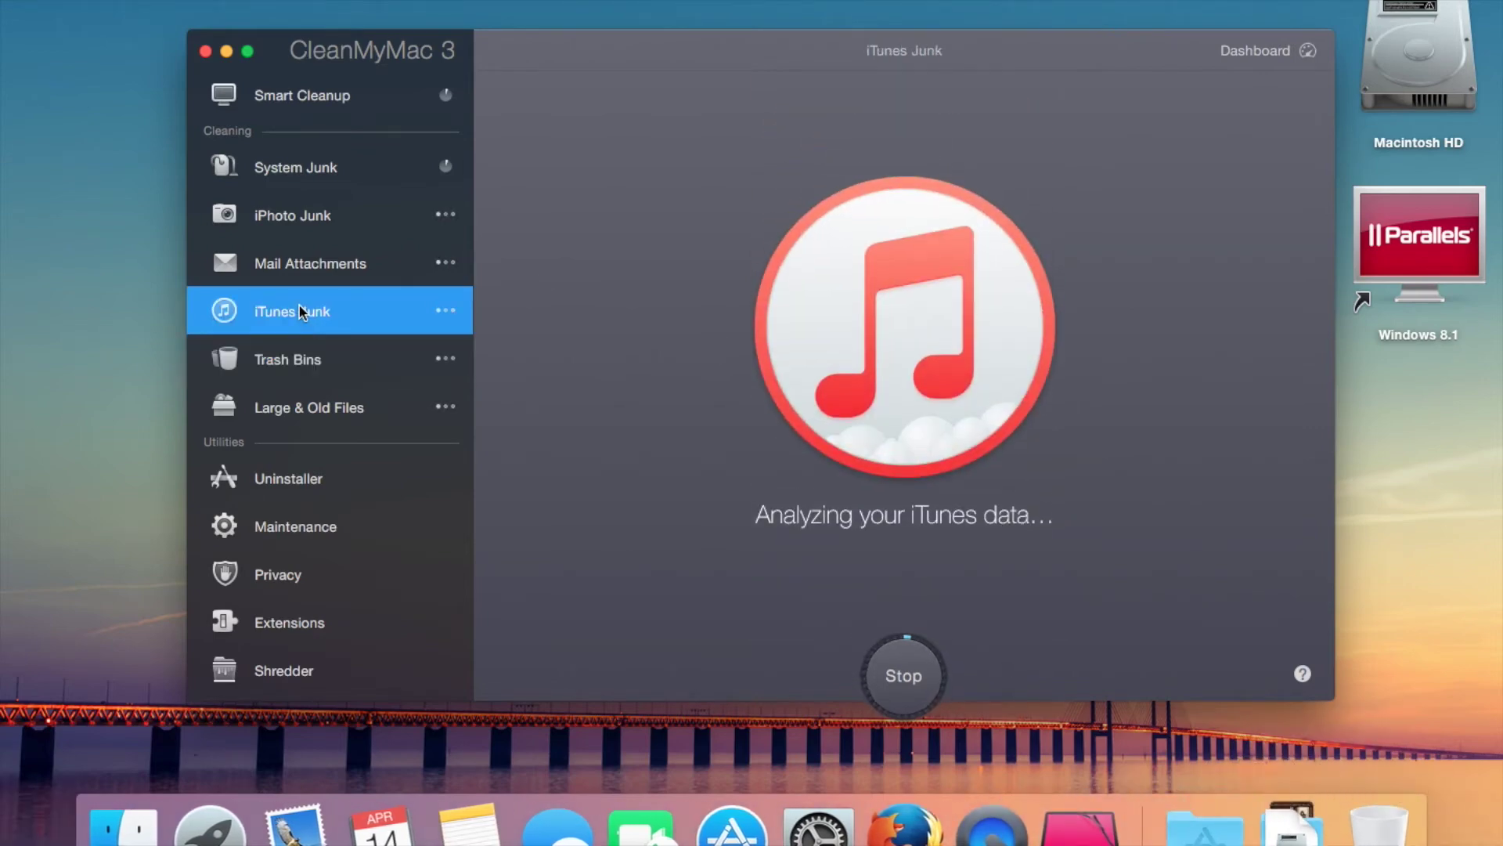
click(282, 260)
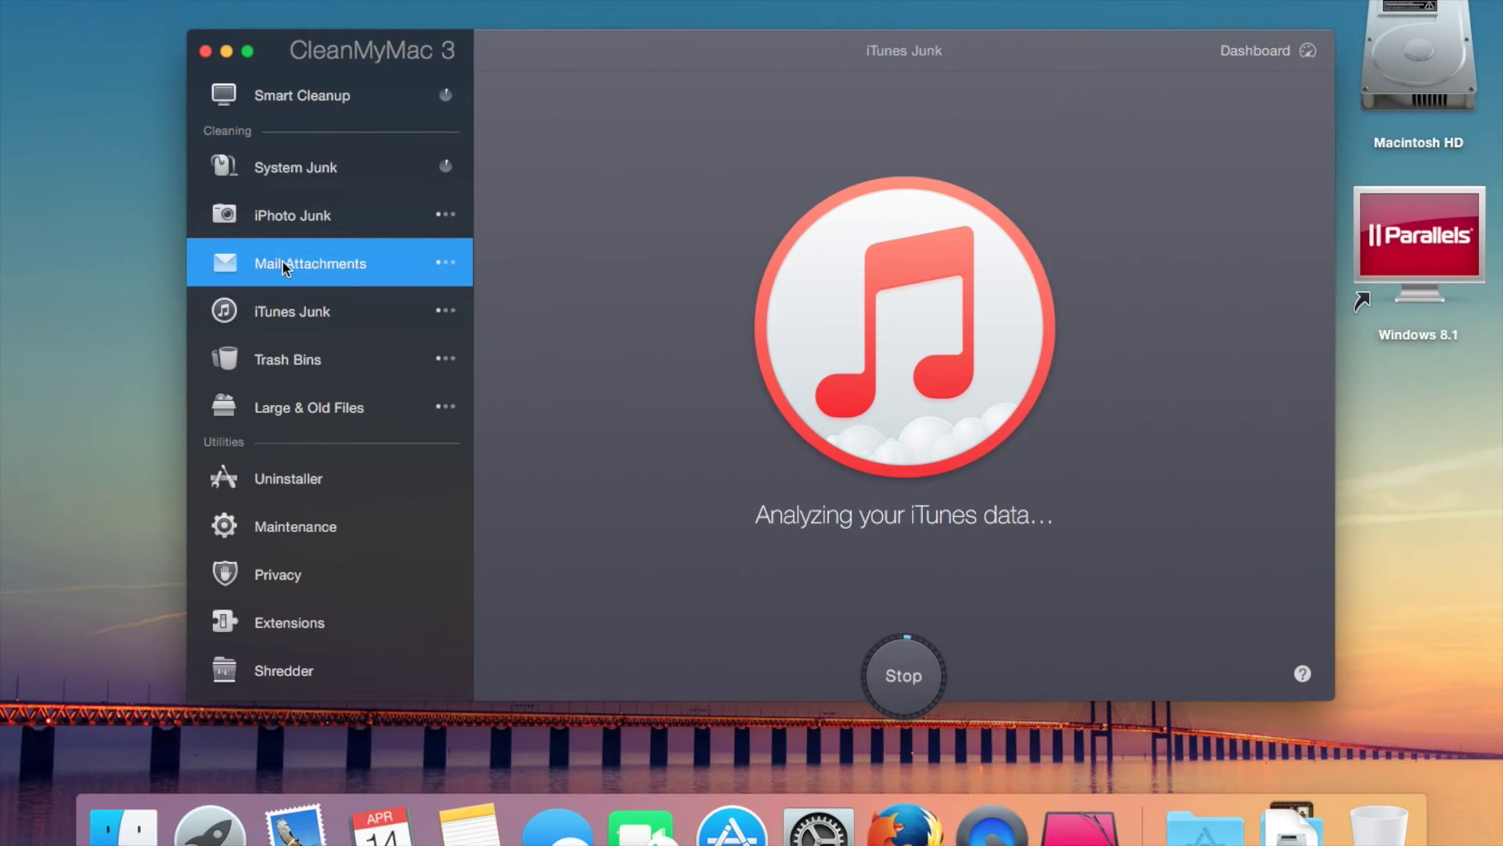
click(275, 219)
click(273, 170)
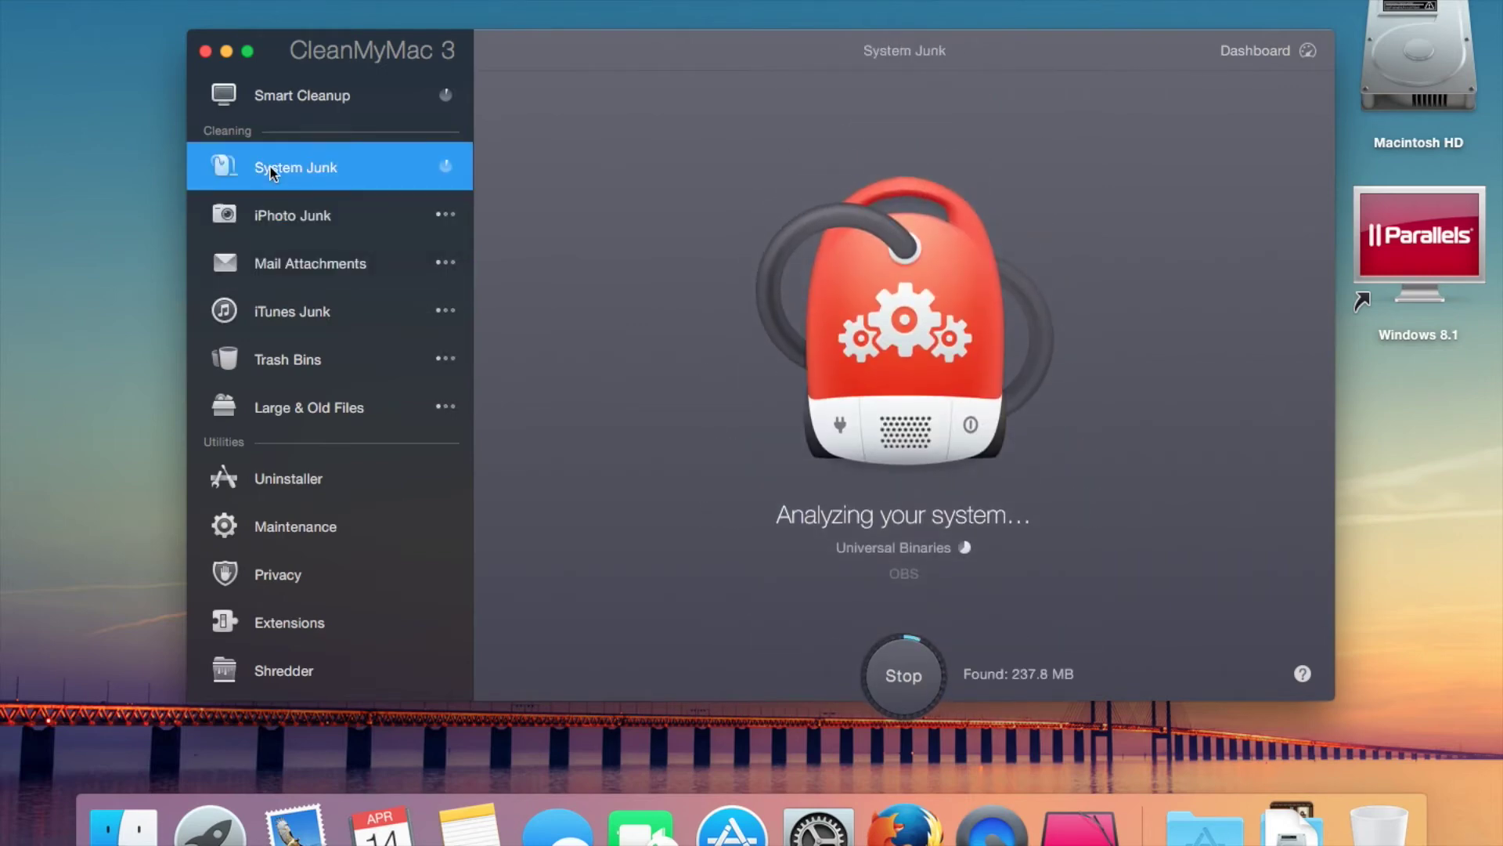
click(296, 98)
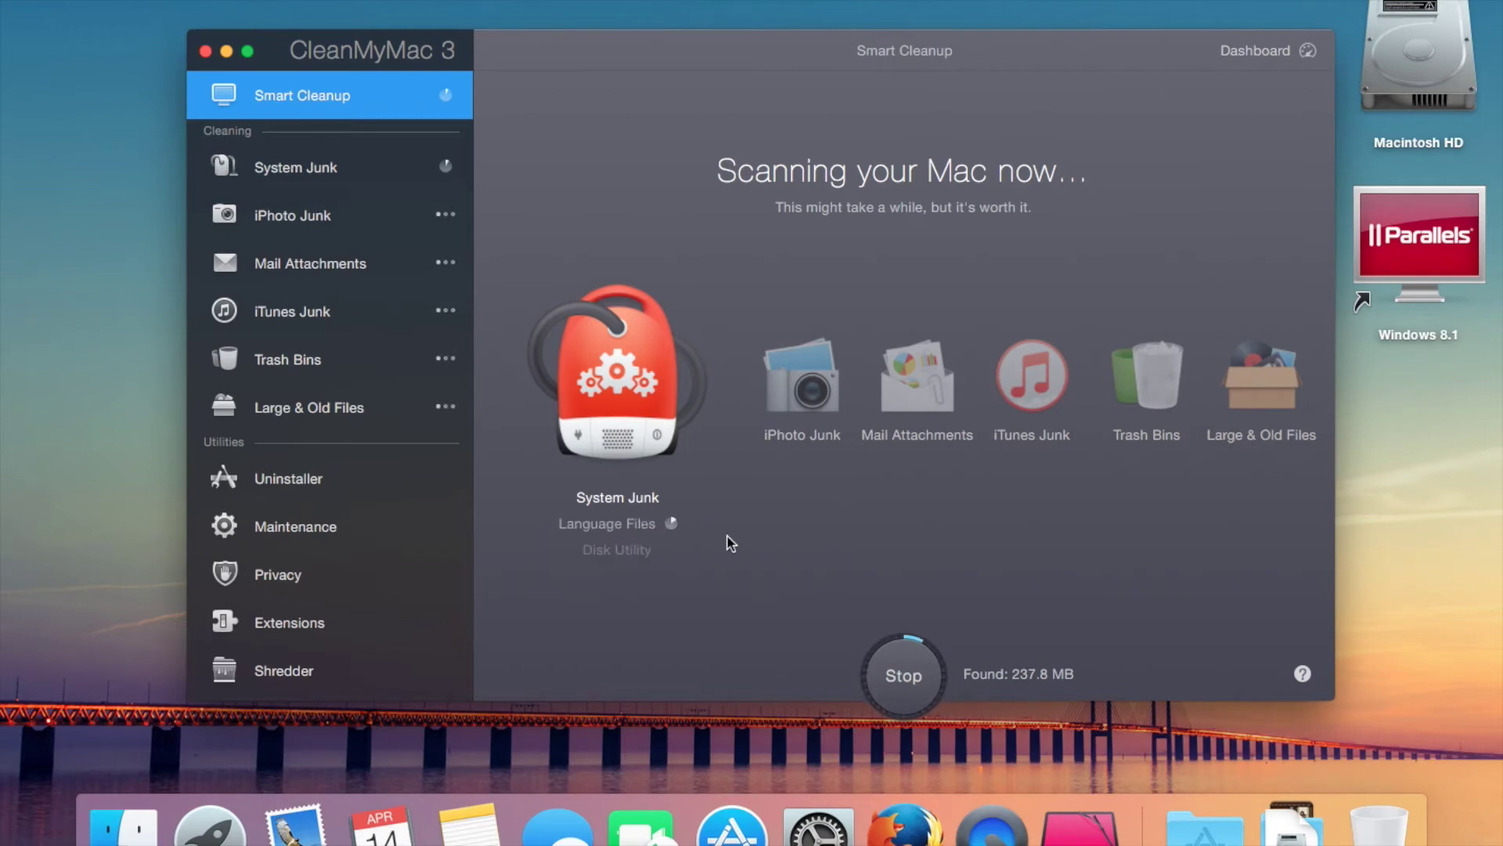
click(363, 185)
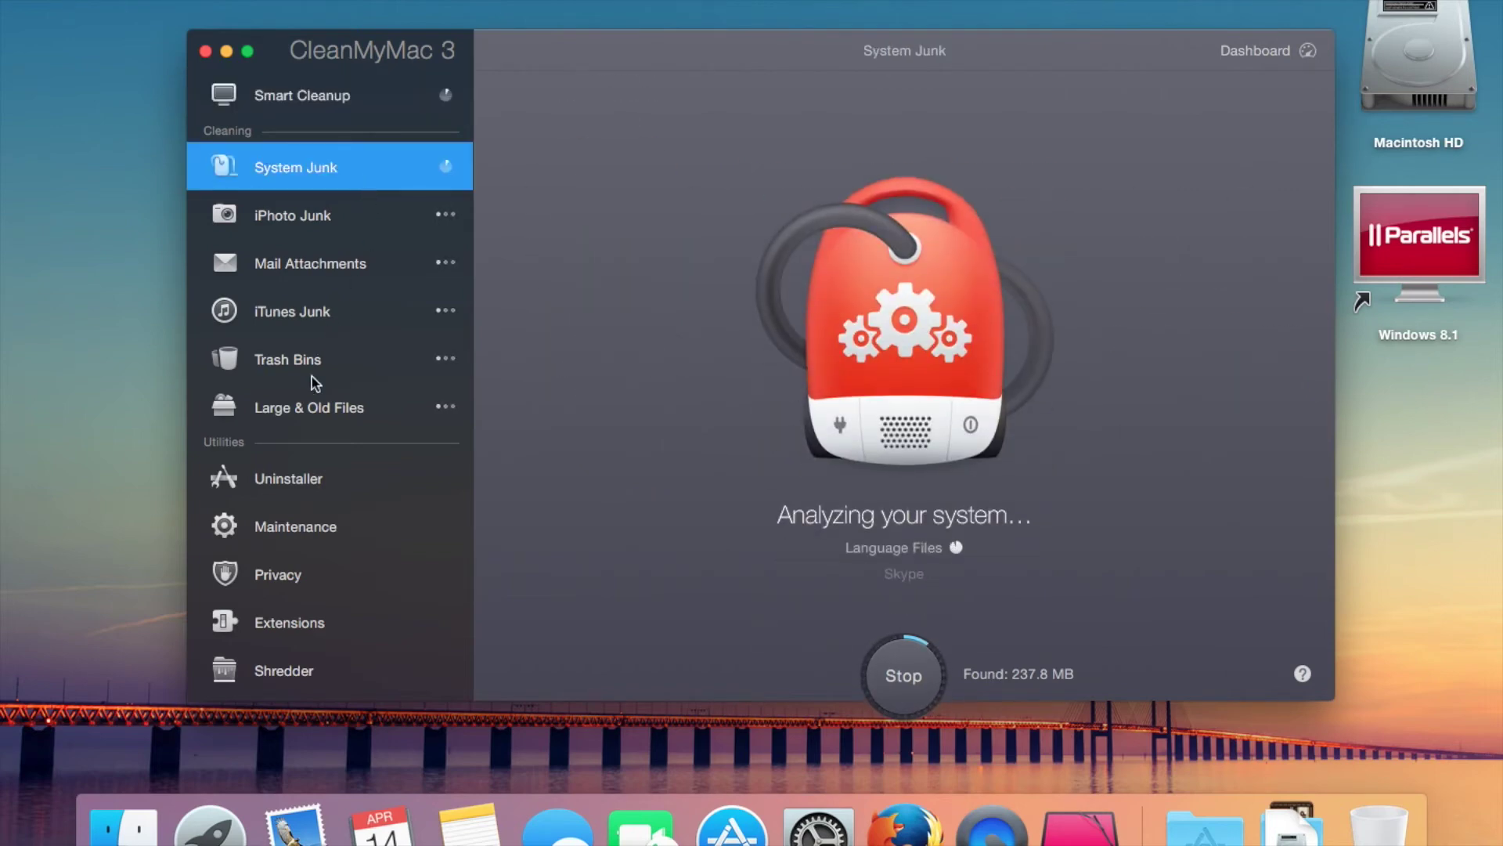
click(296, 479)
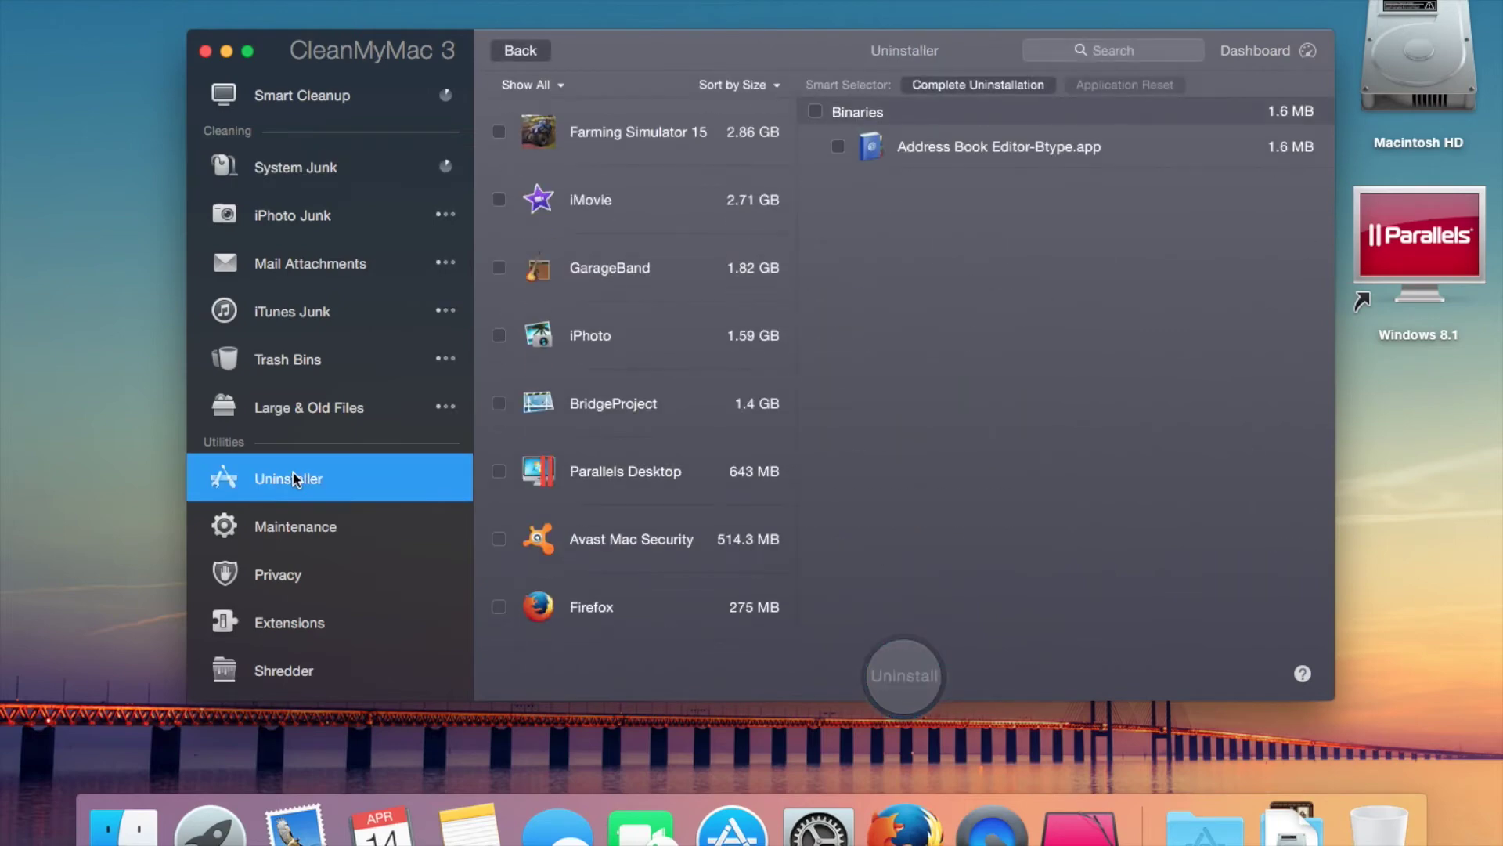
Go back from Uninstaller and browse the Maintenance, Privacy, Extensions and Shredder pages.
click(520, 52)
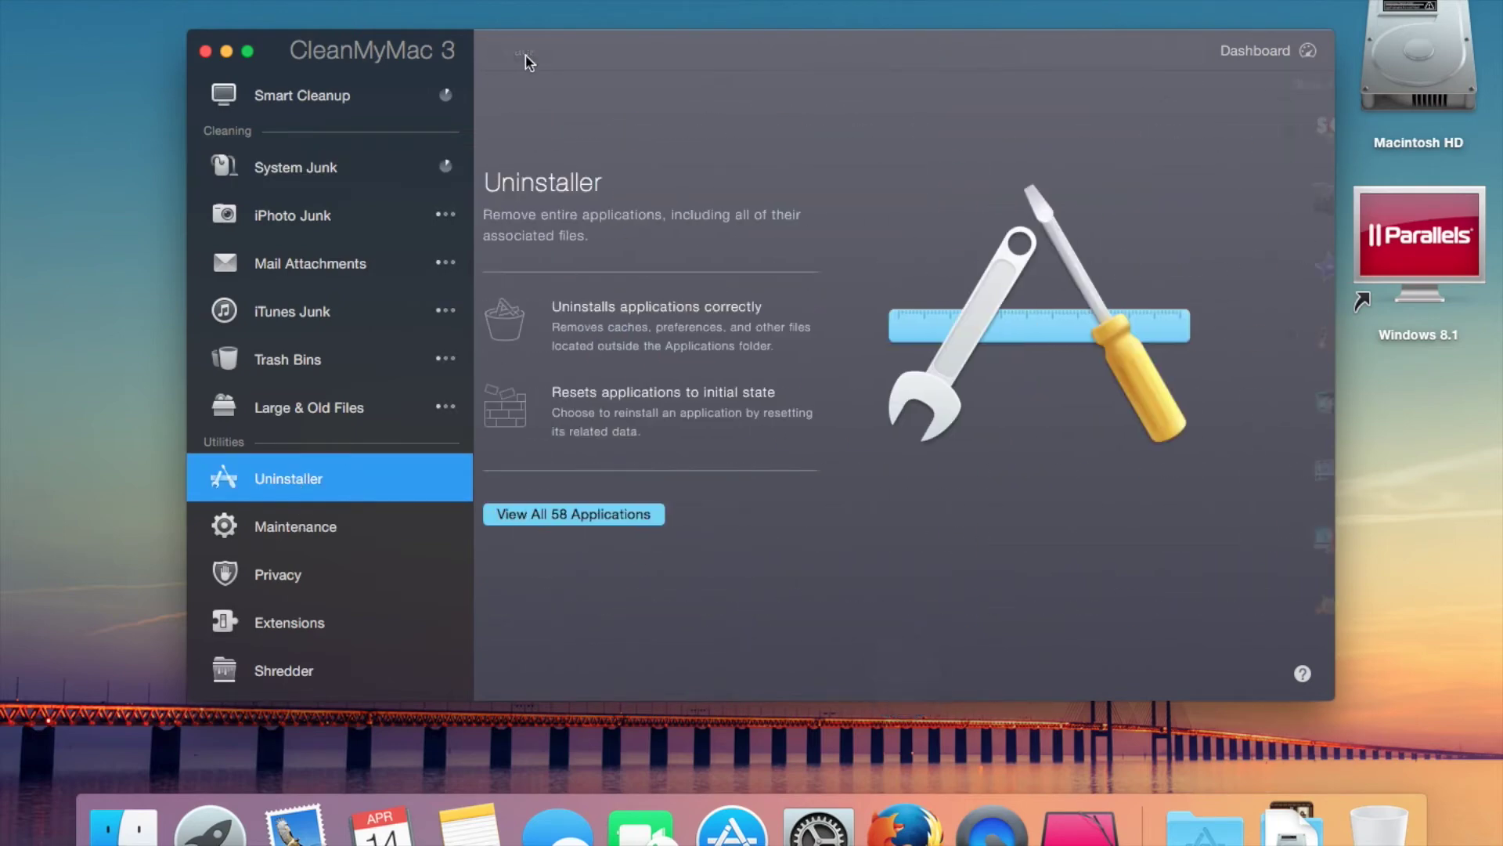
click(314, 523)
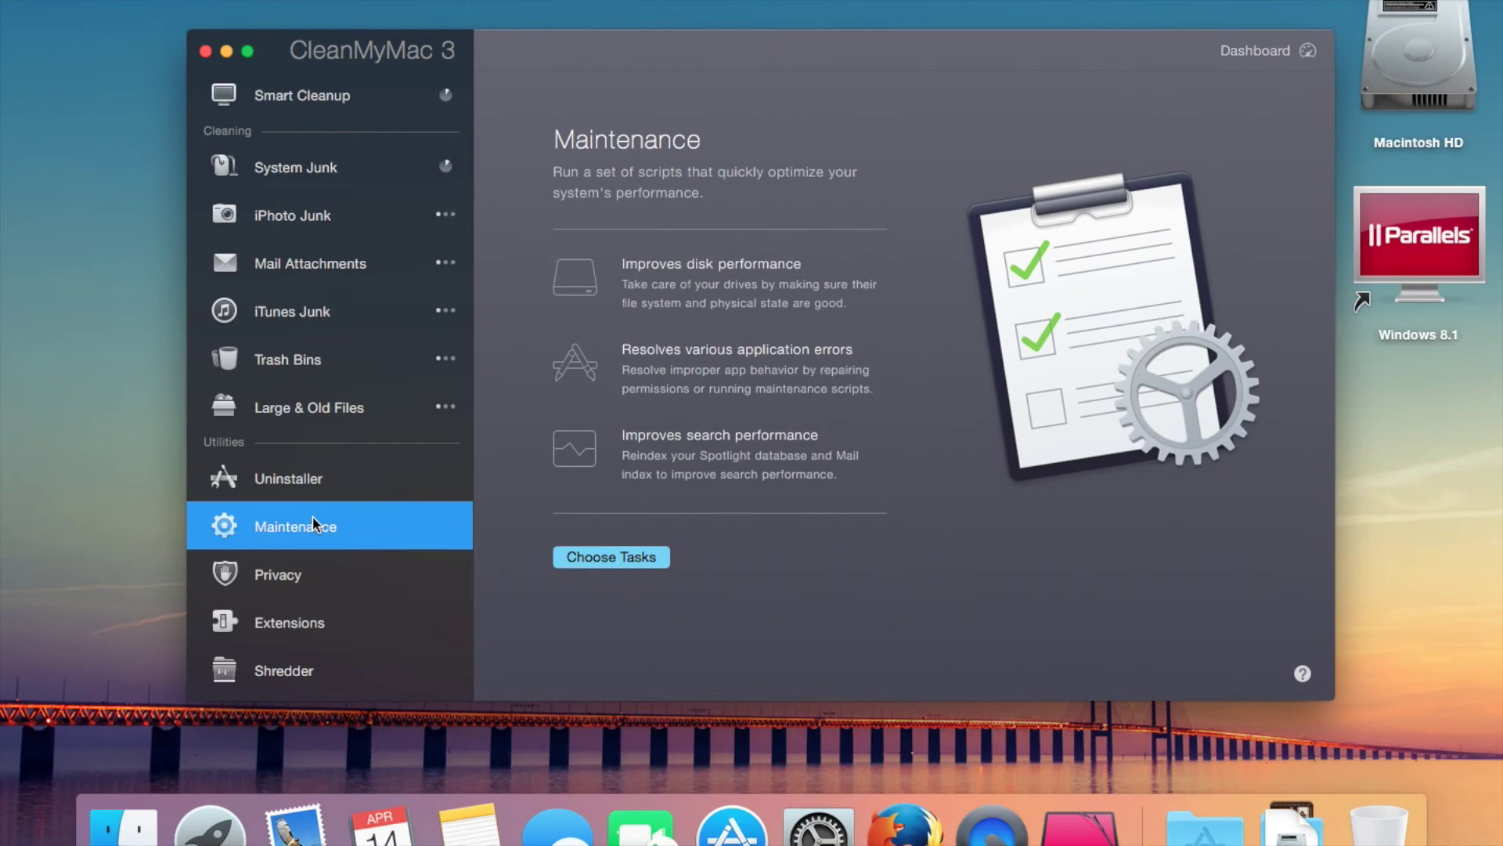
click(305, 589)
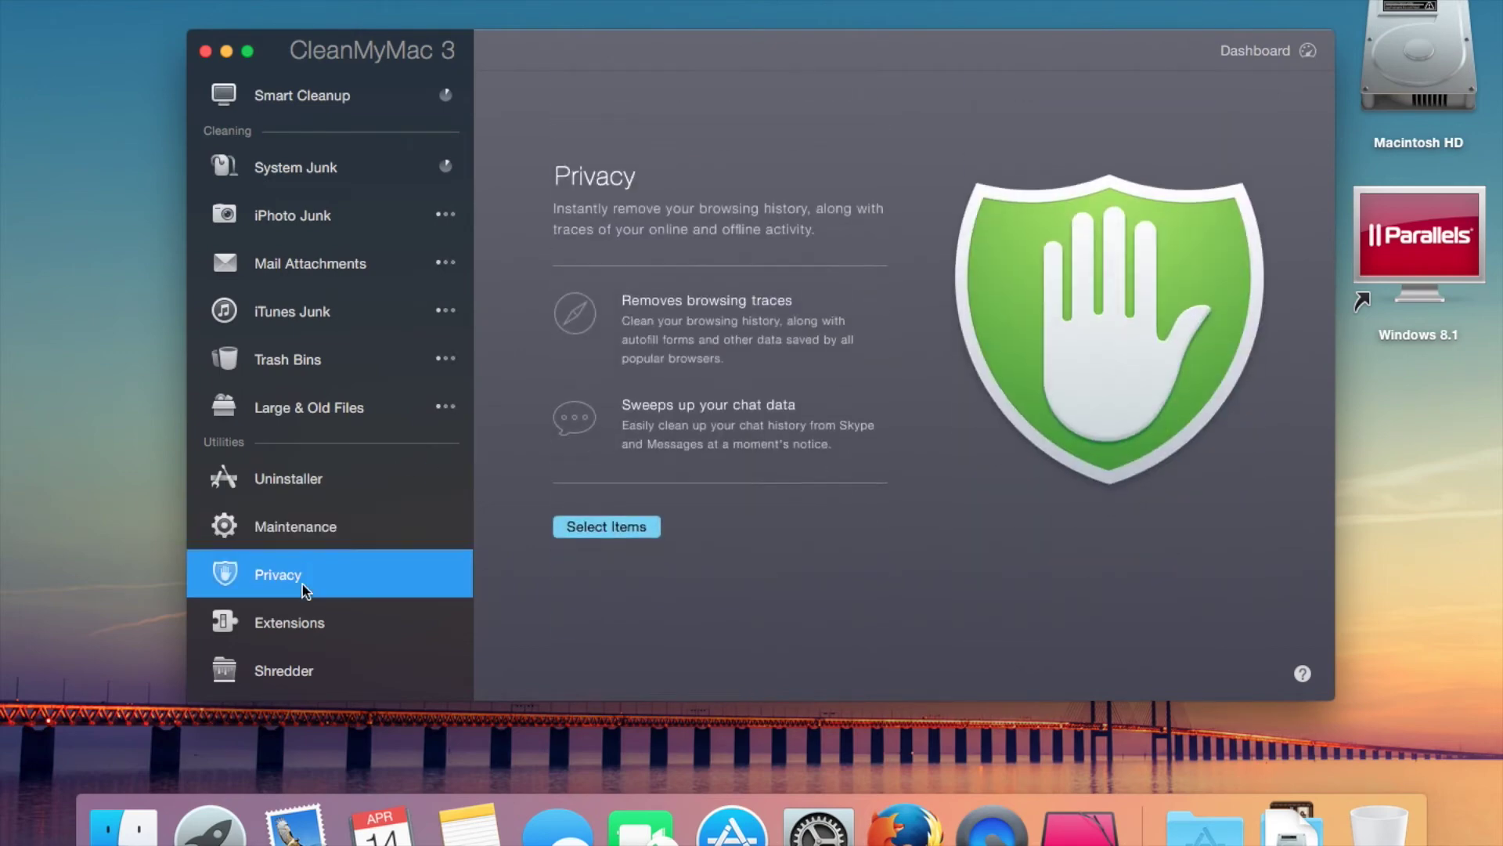
click(305, 629)
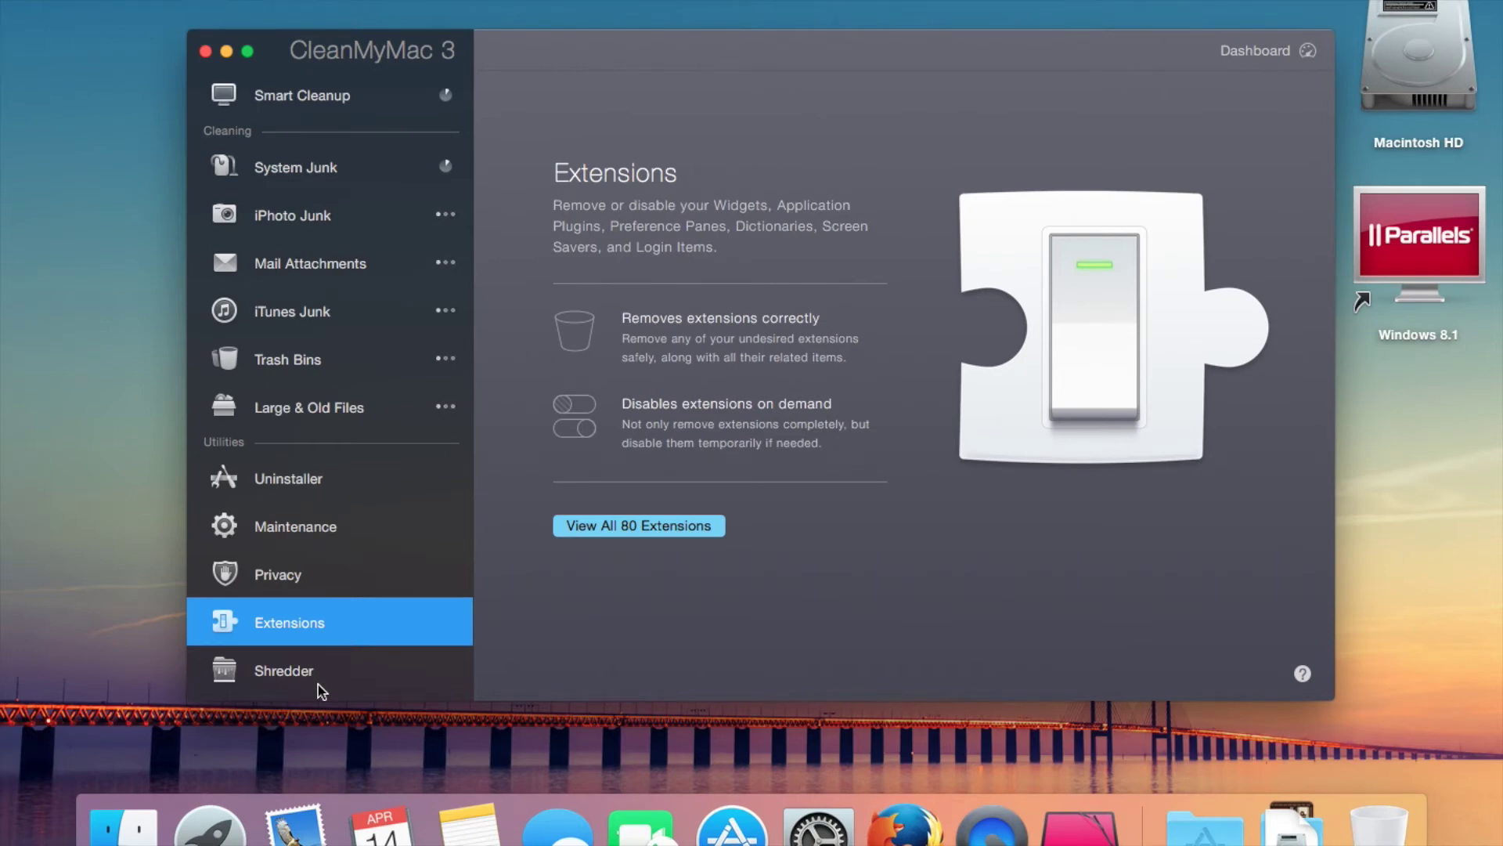
click(274, 678)
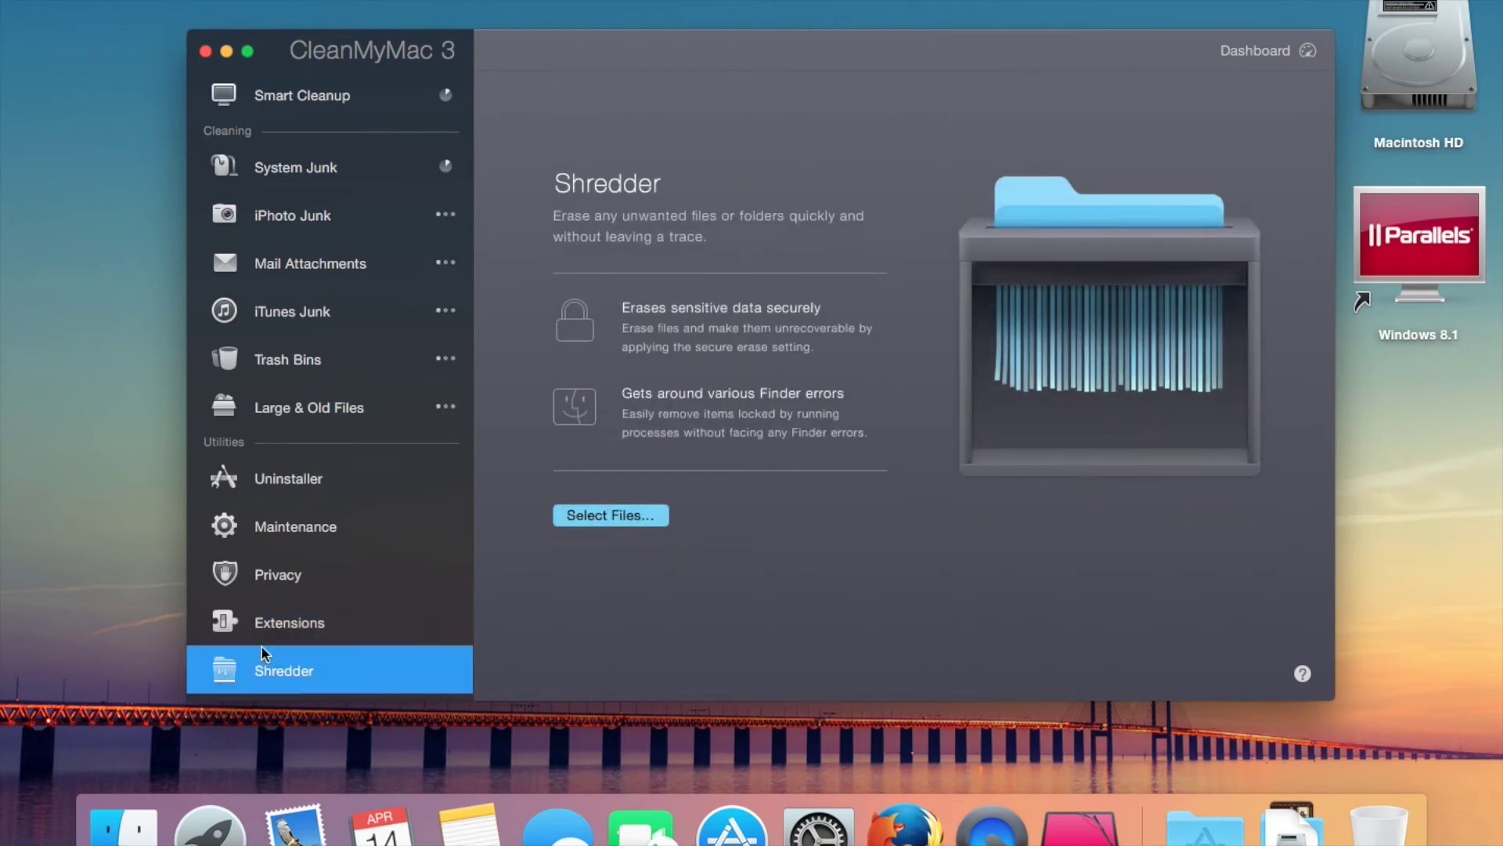
Open Smart Cleanup, then flick through System Junk, iPhoto, iTunes, Uninstaller and Extensions pages.
click(325, 94)
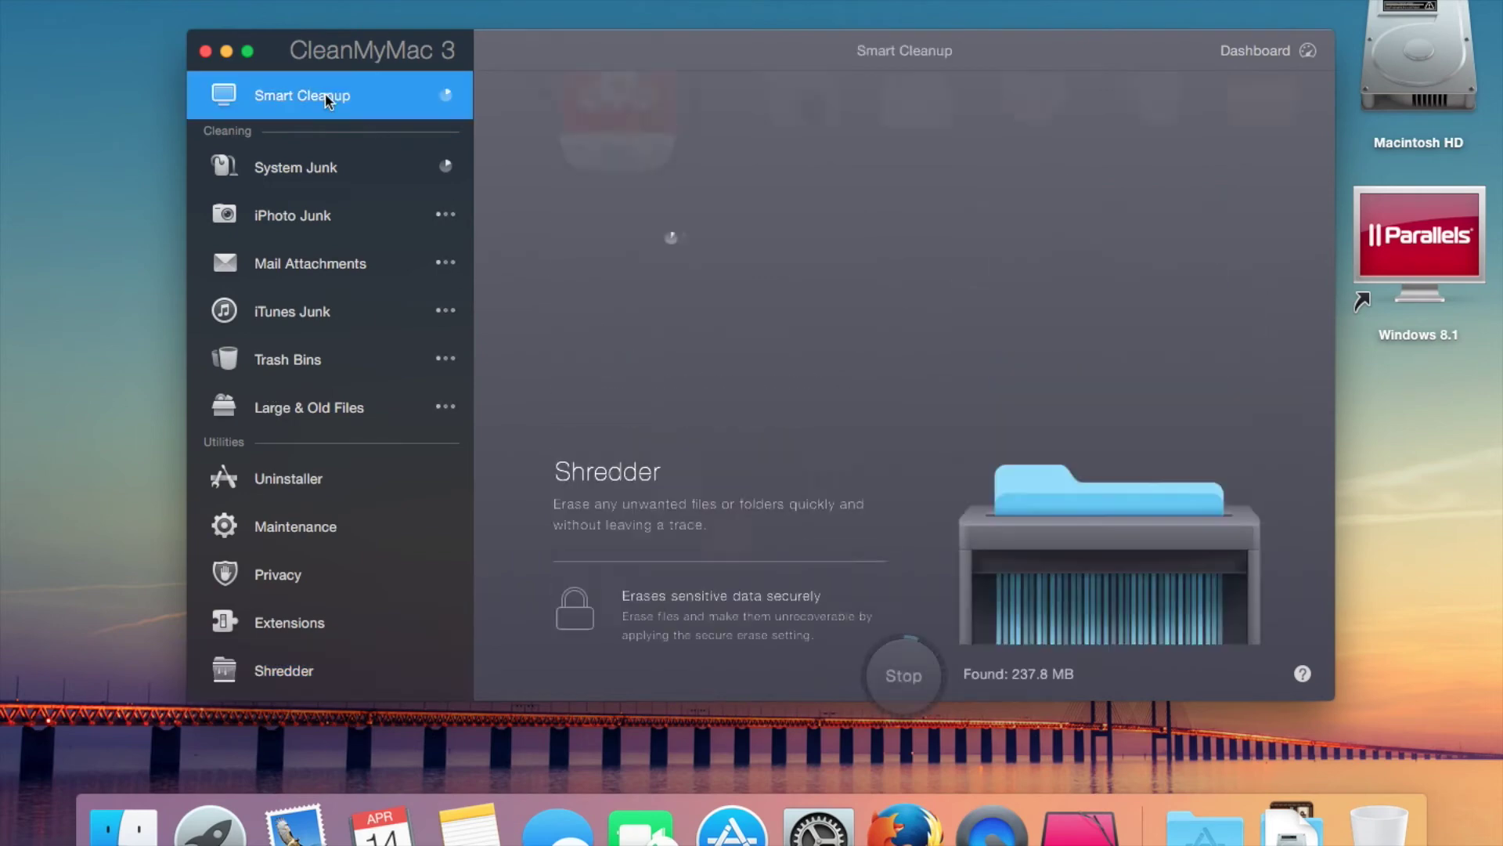
click(307, 156)
click(307, 199)
click(309, 313)
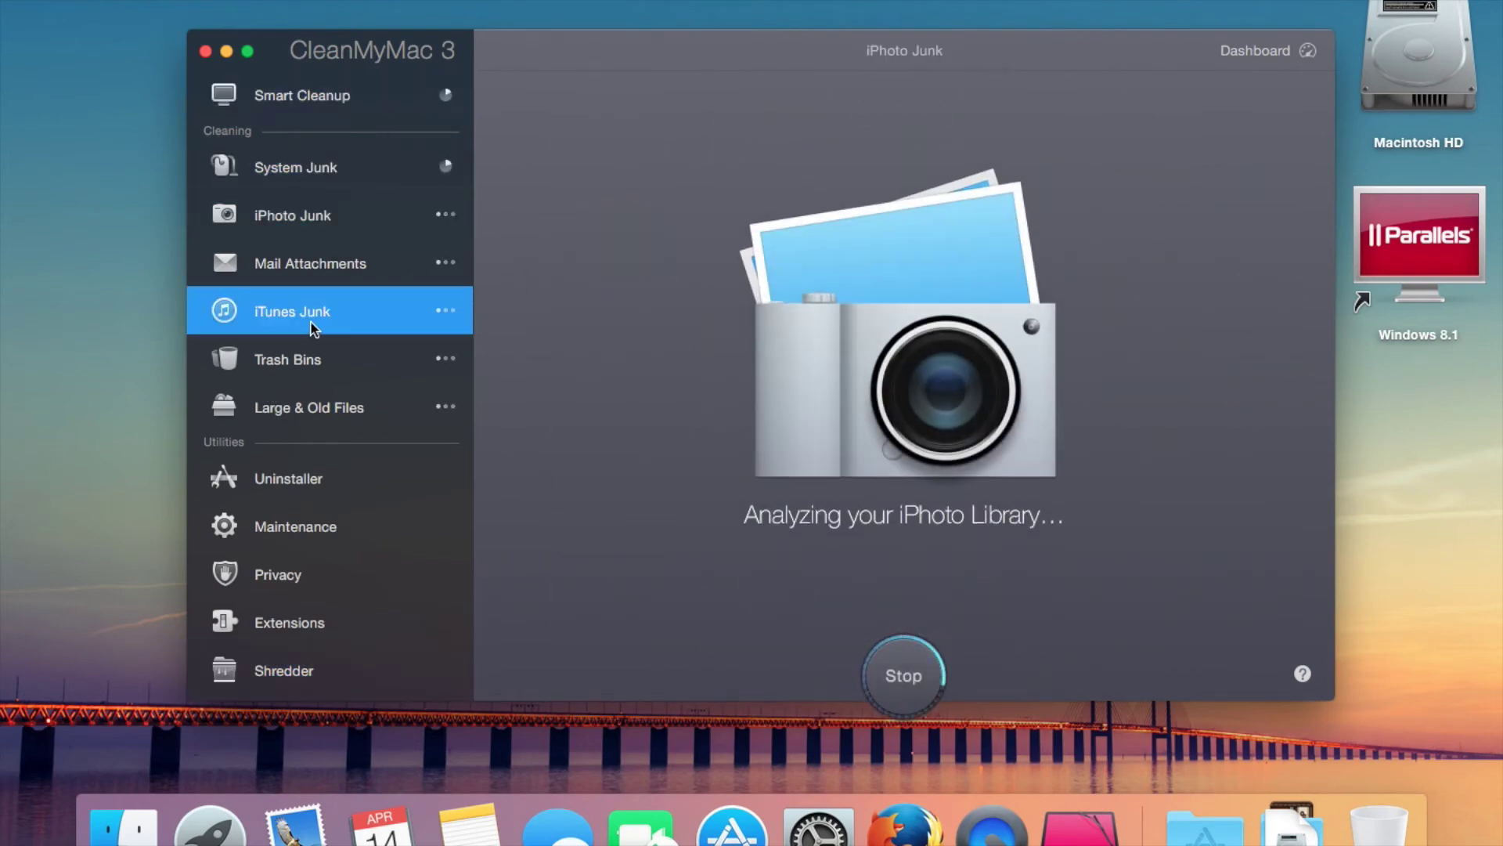
click(312, 226)
click(318, 478)
click(329, 623)
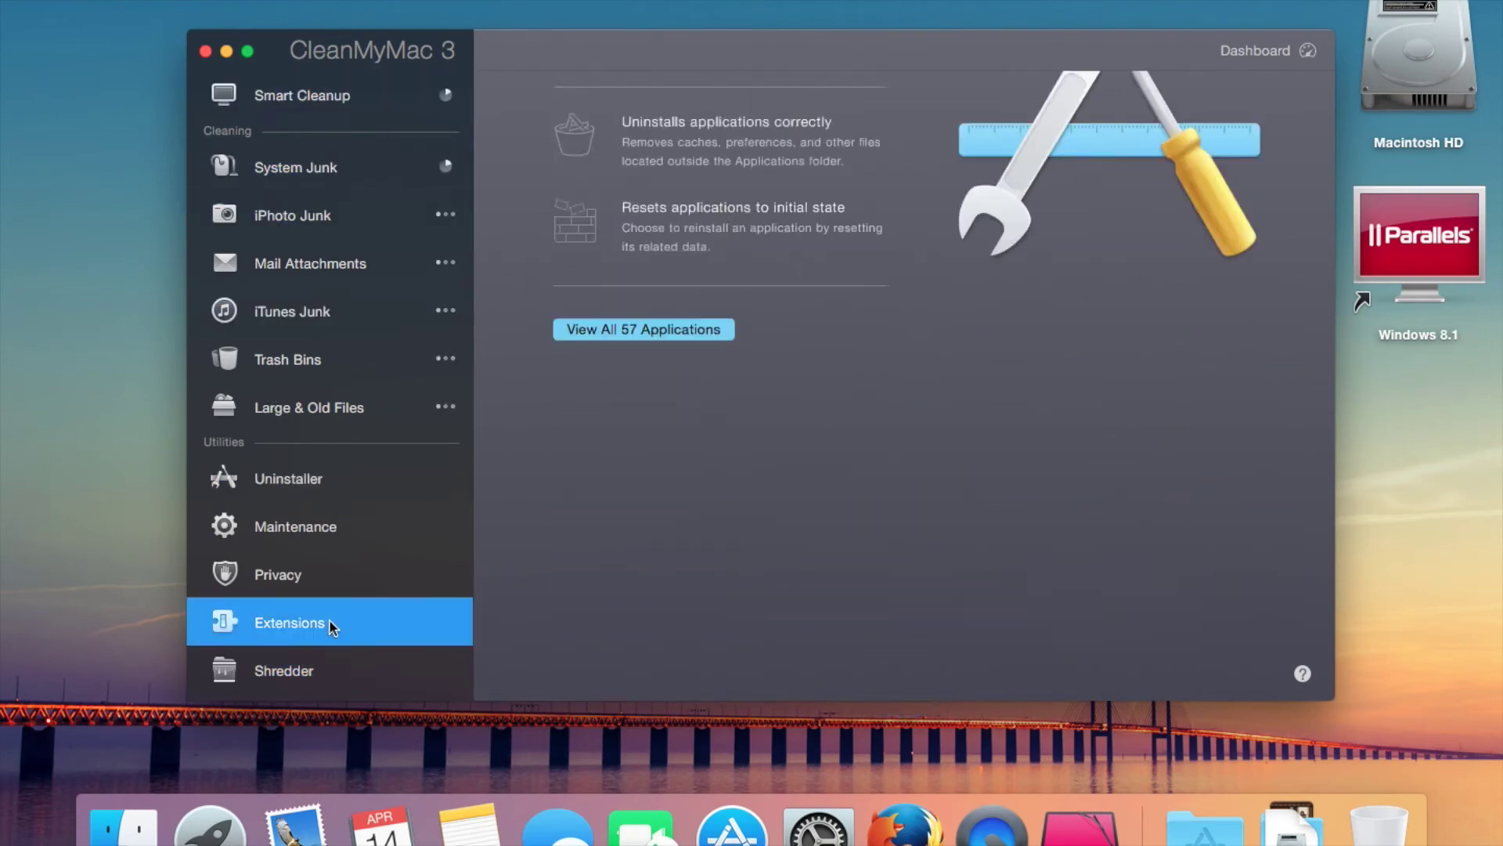
click(323, 168)
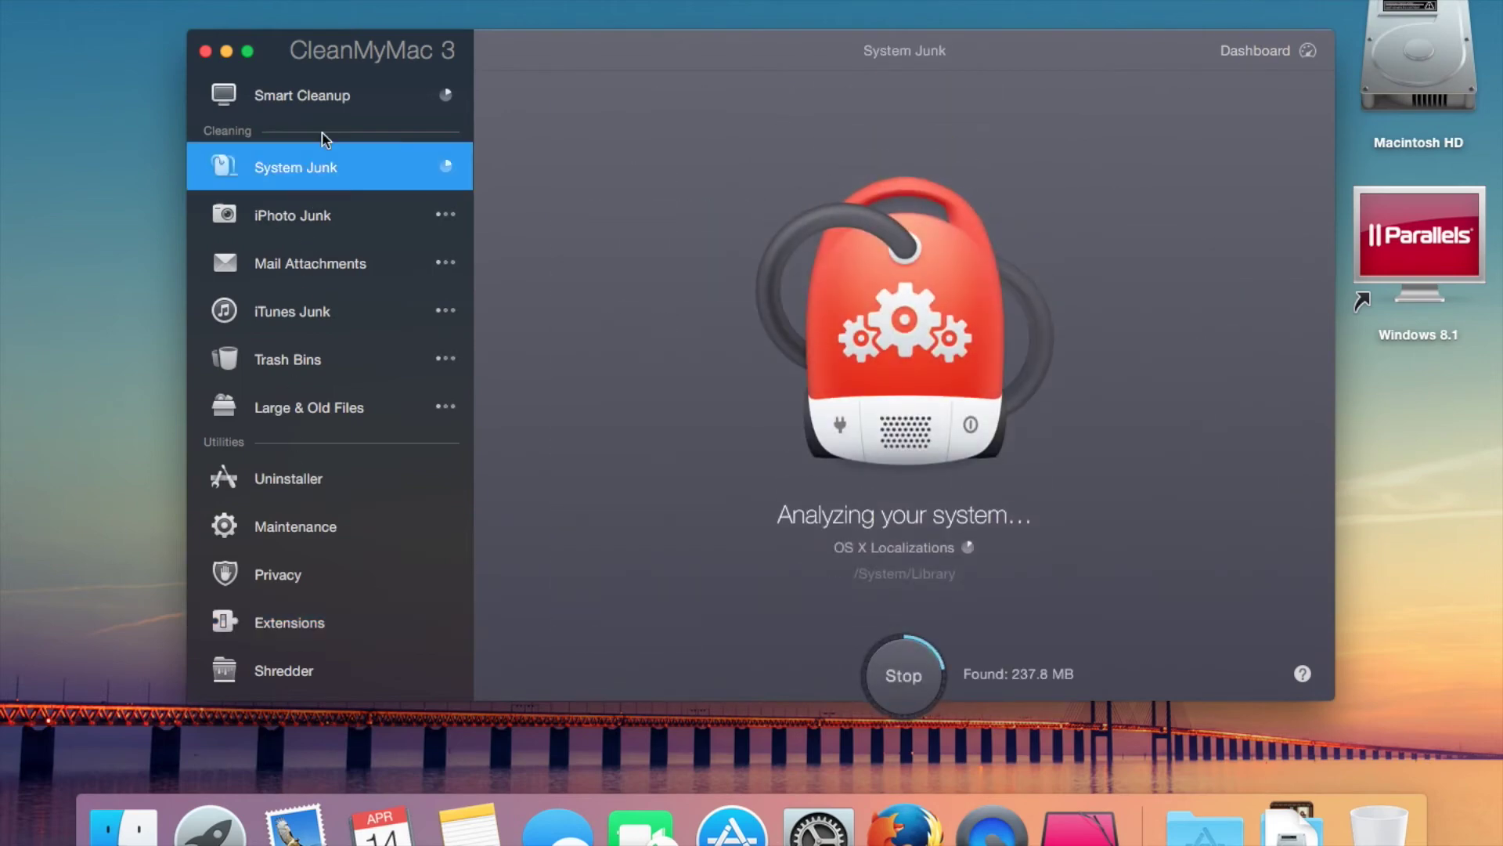
Check Uninstaller, Maintenance and Privacy, then watch the System Junk scan at 237.8 MB found.
click(318, 111)
click(345, 460)
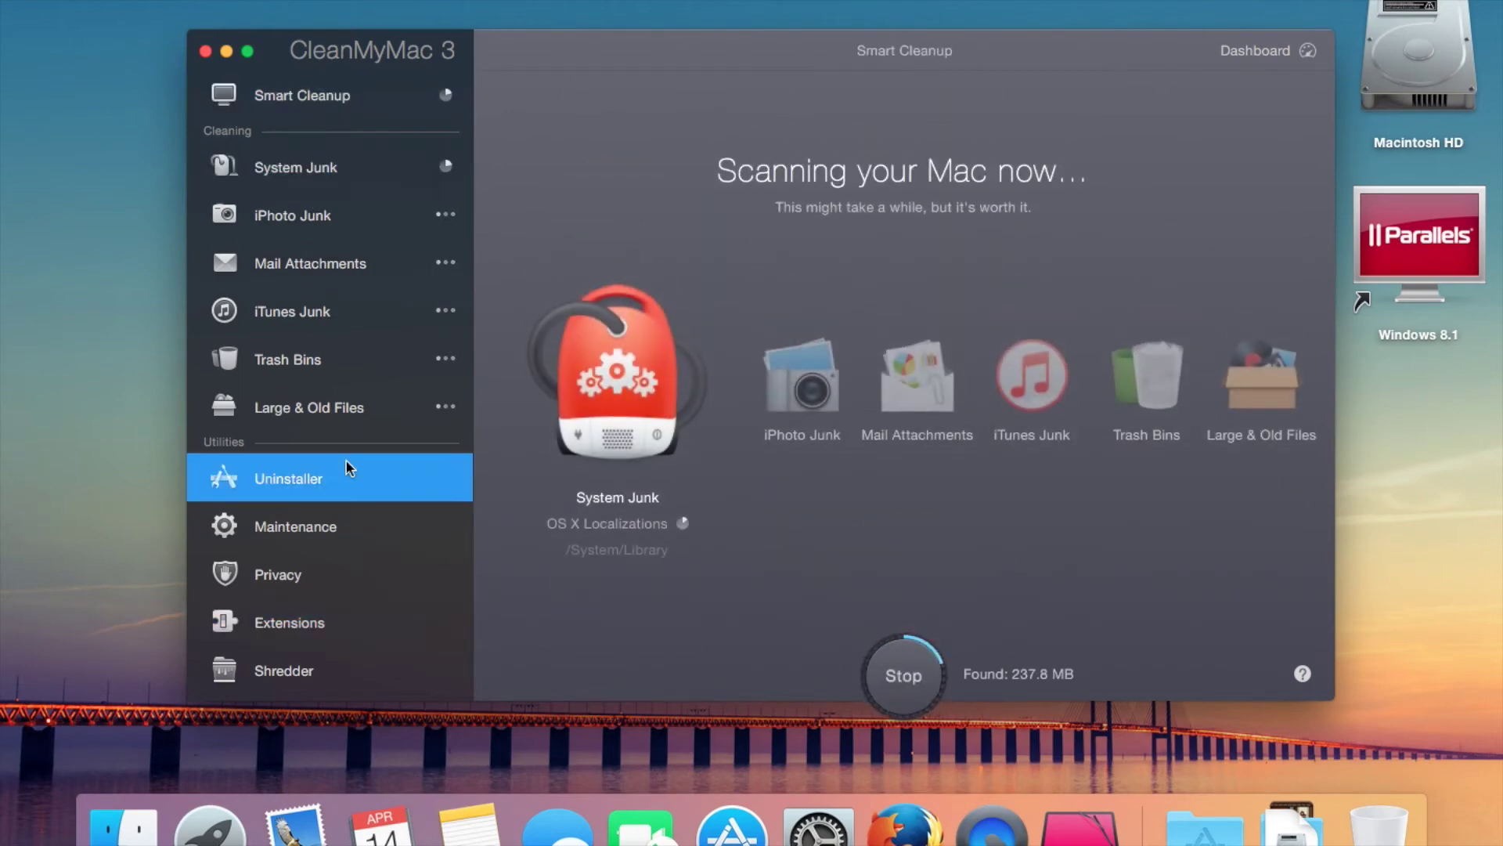
click(330, 546)
click(340, 589)
click(330, 182)
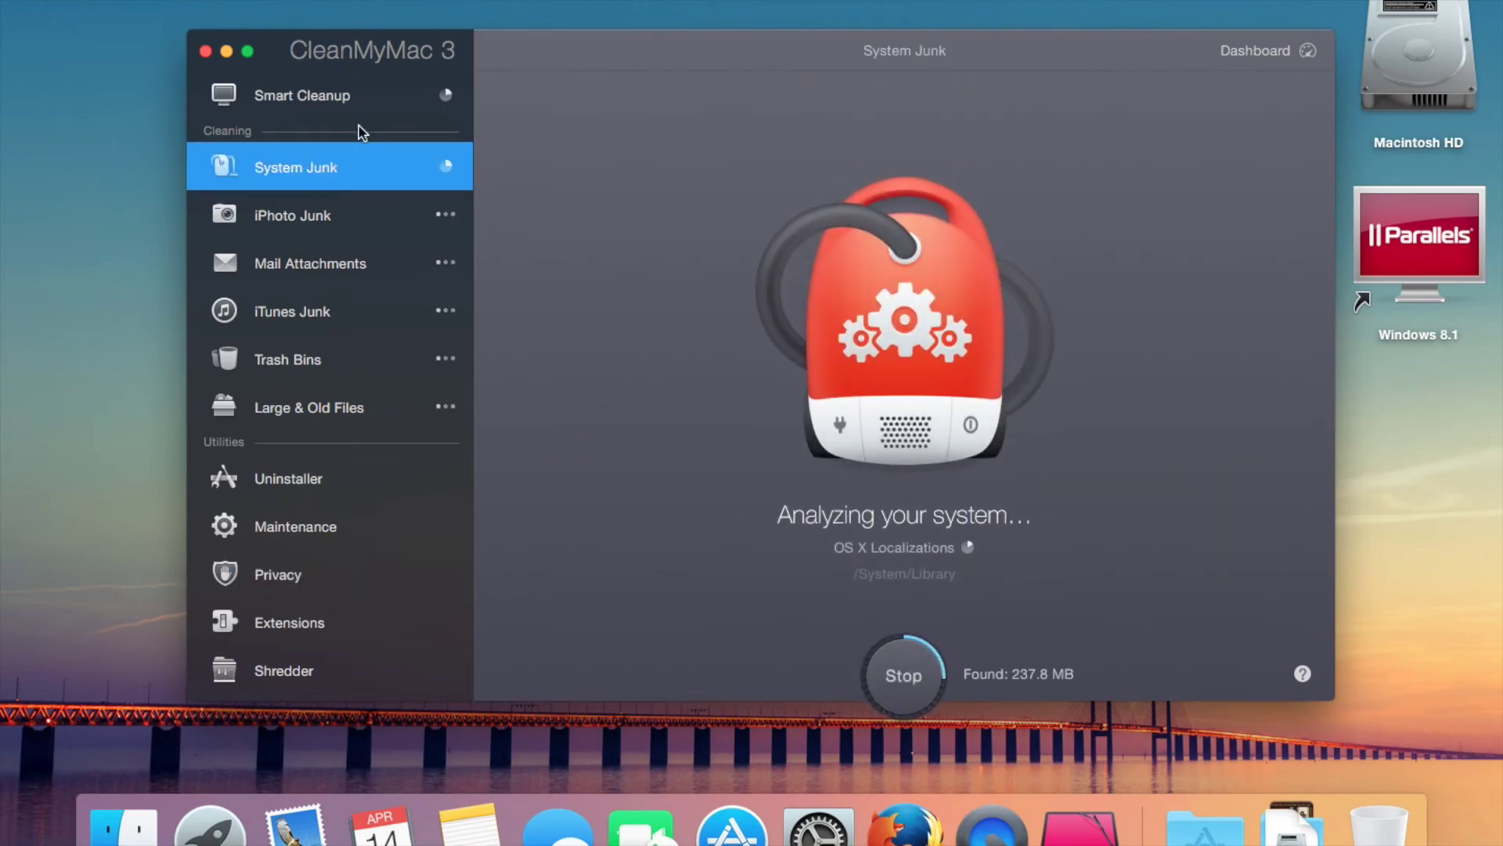
click(322, 99)
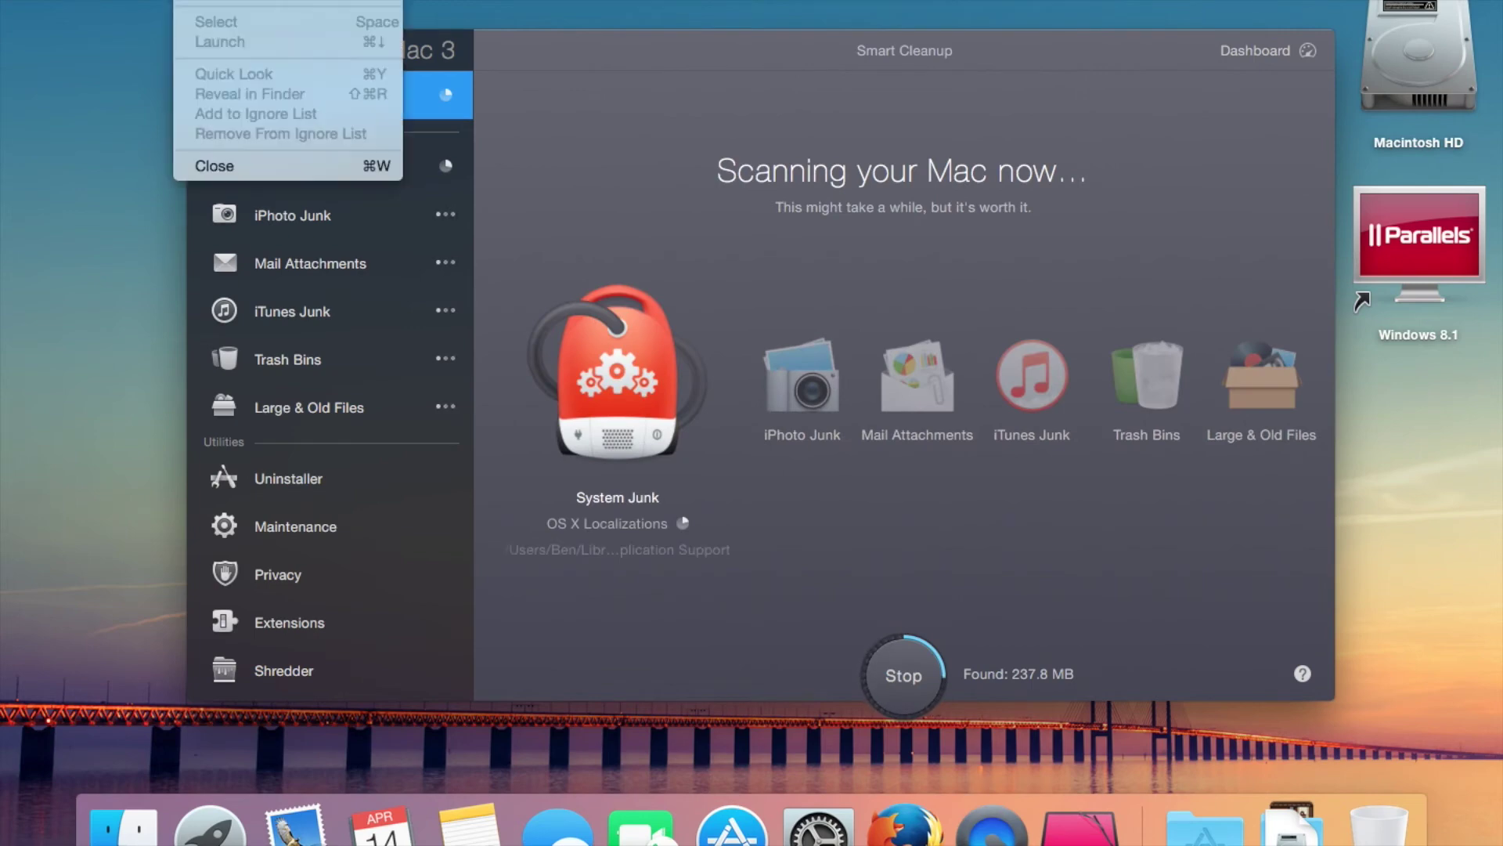
Arrow through the File, Edit, View and Window menus to the menu holding Deauthenticate….
key(Right)
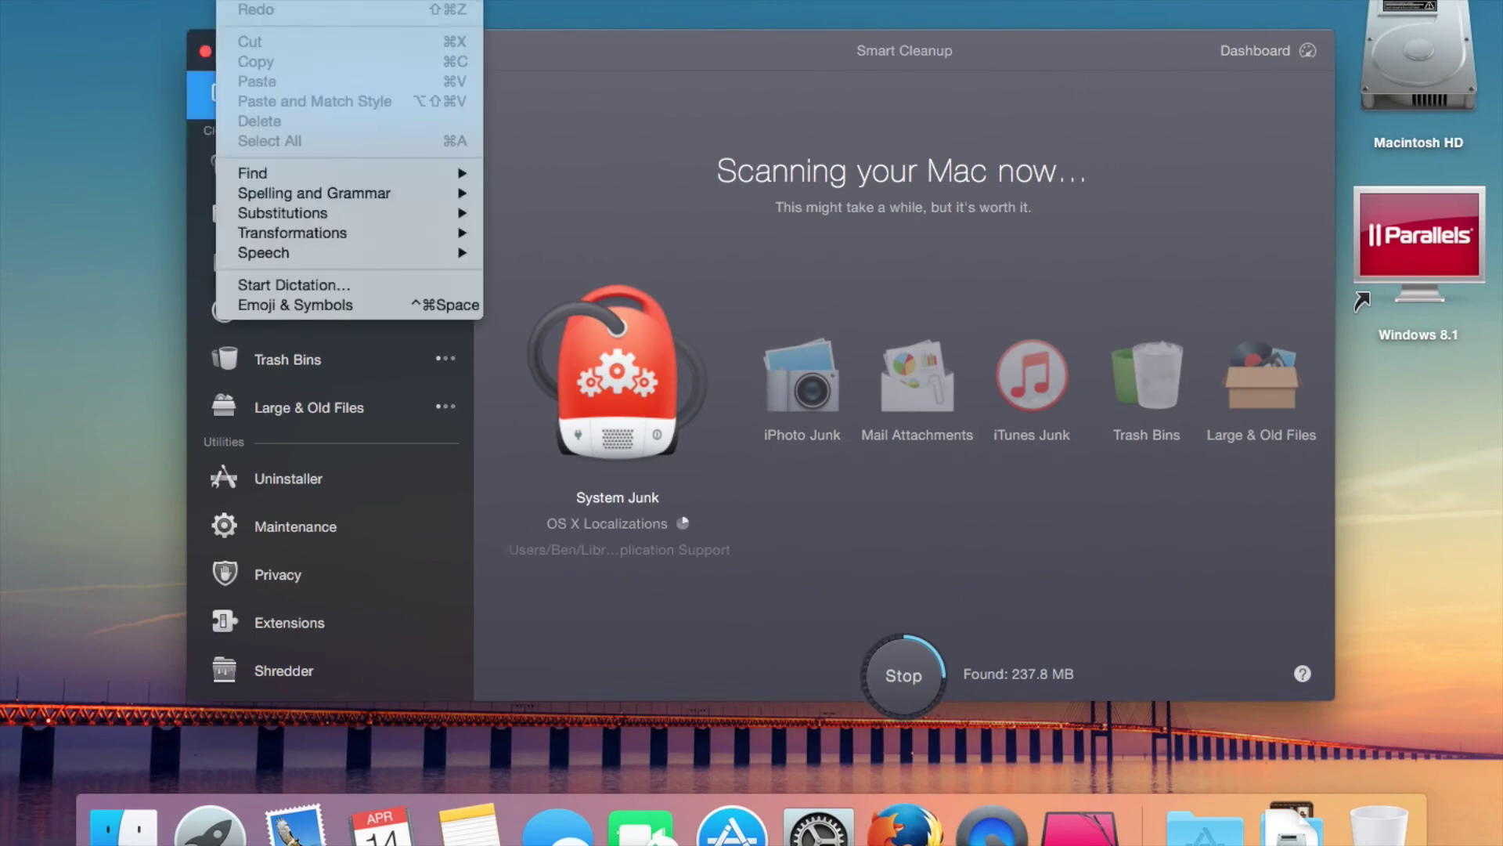
key(Right)
key(Right)
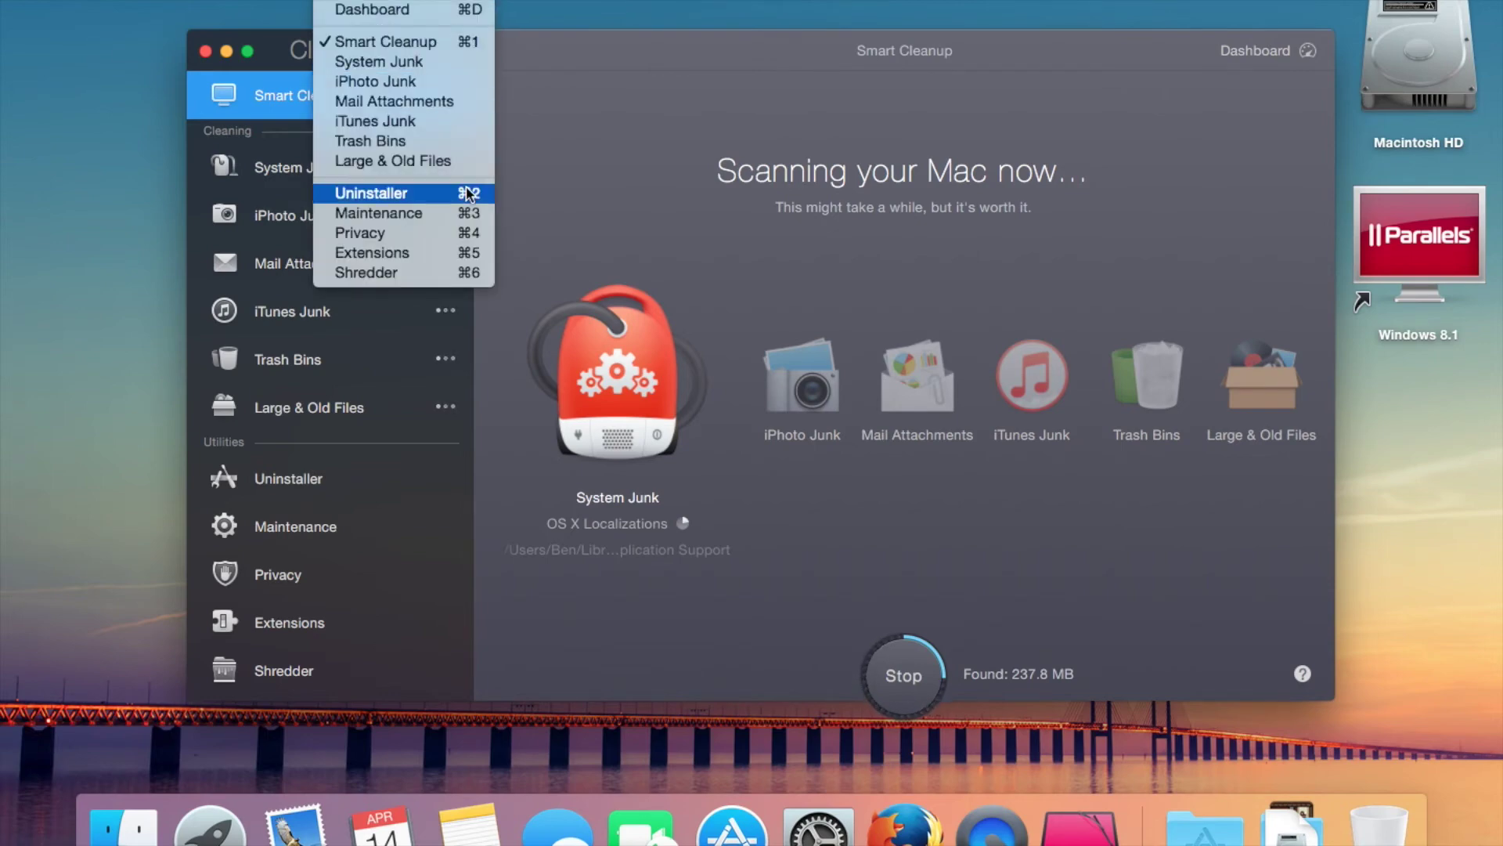
key(Right)
key(Left)
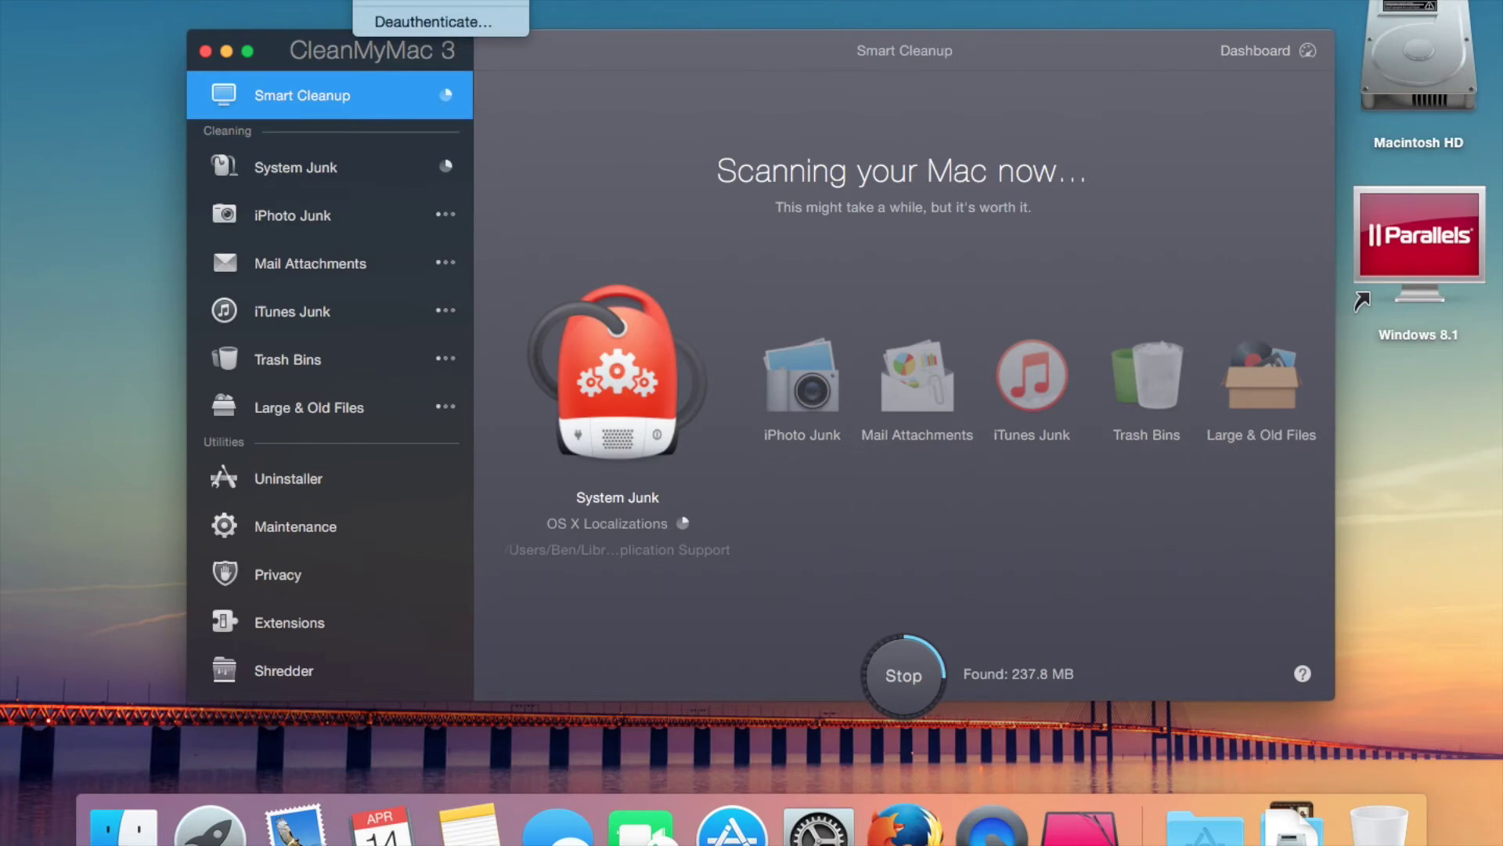
click(427, 24)
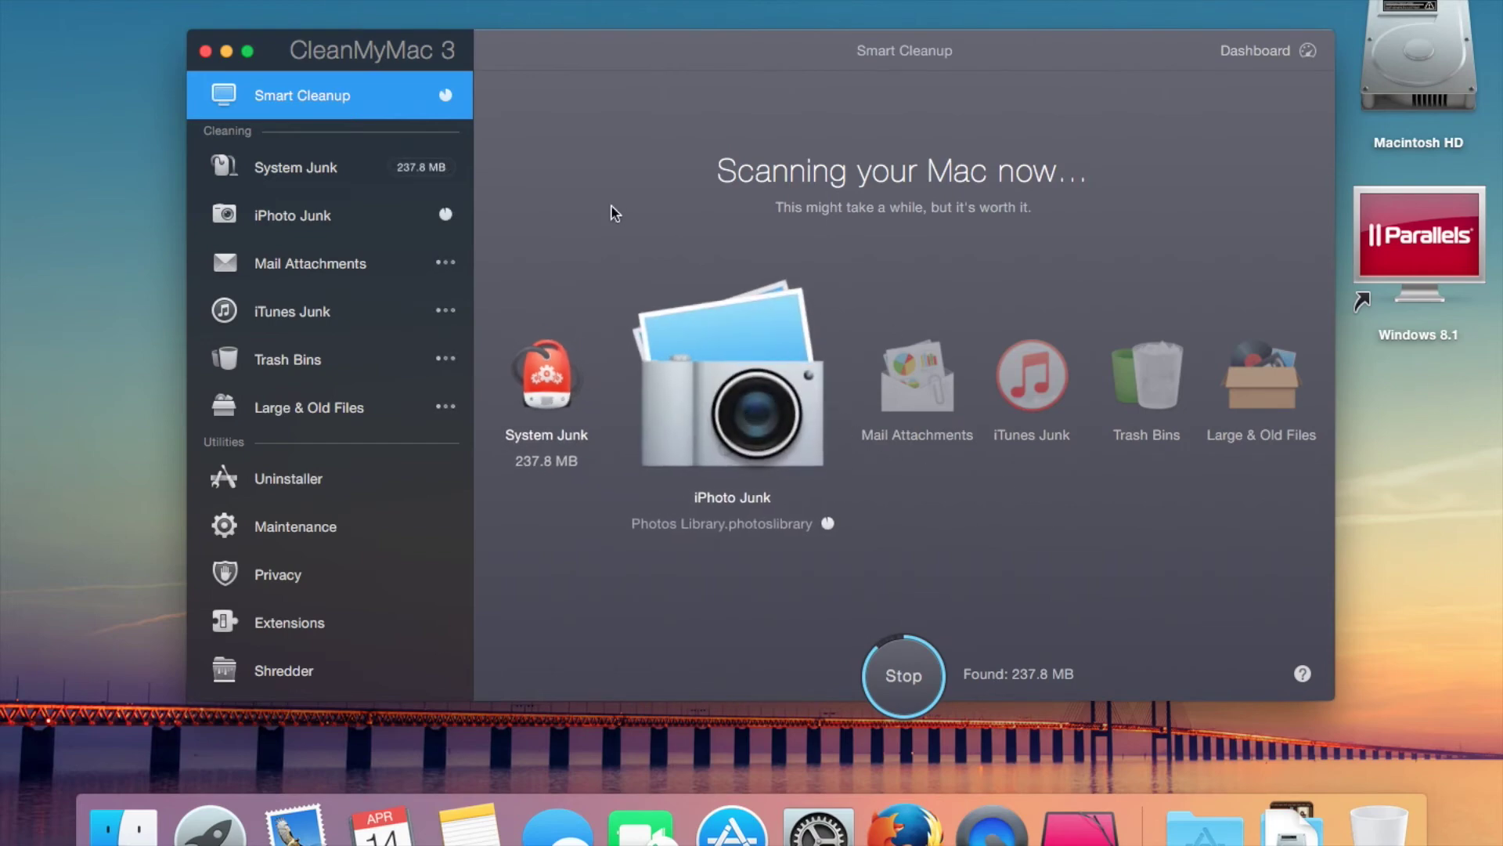
Browse the Deauthenticate, Window and Help menus during the scan, then close them.
click(362, 0)
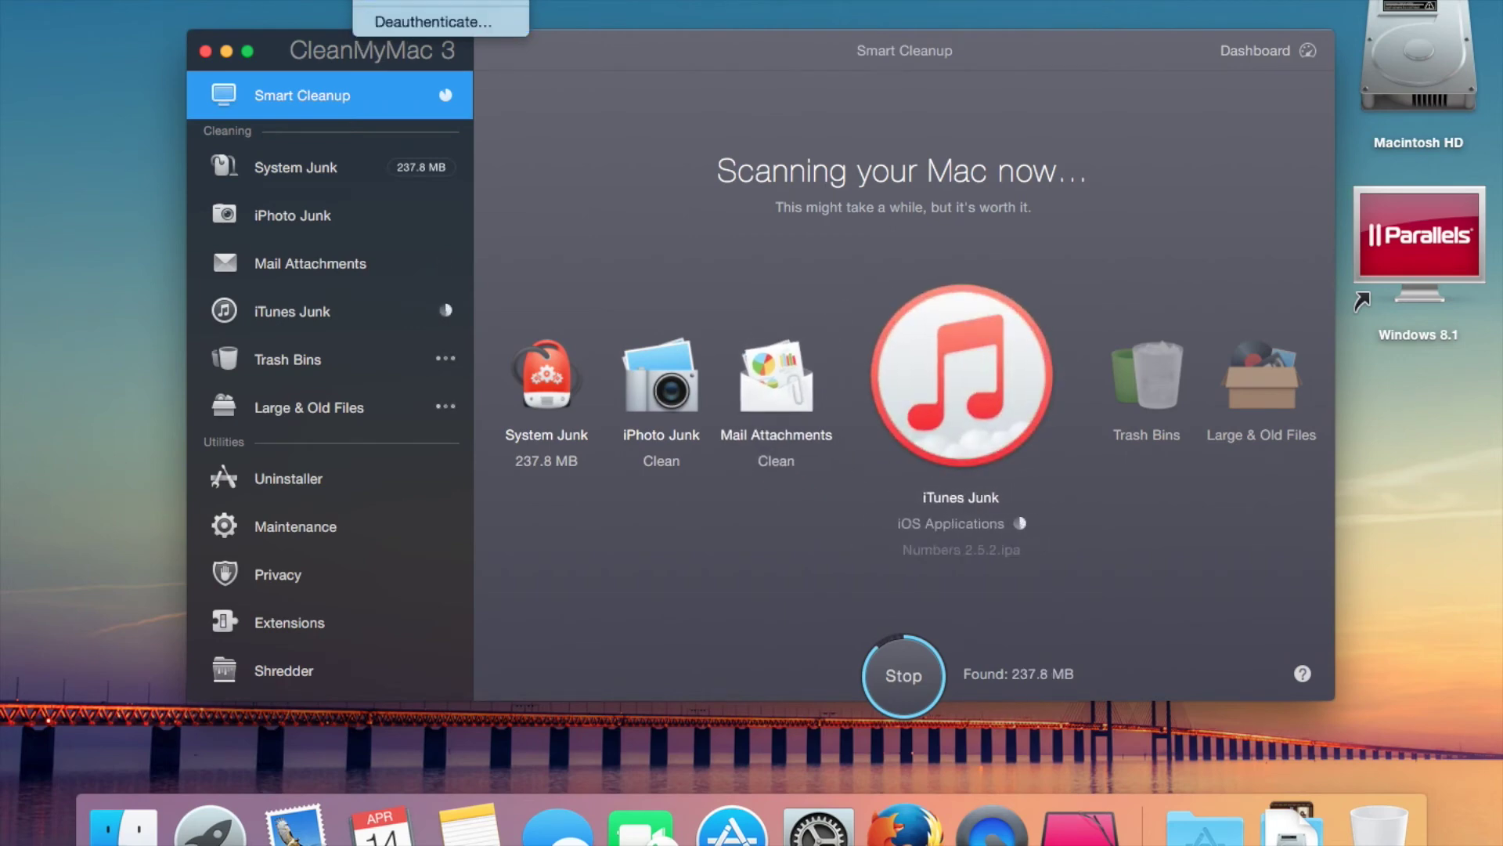
click(427, 0)
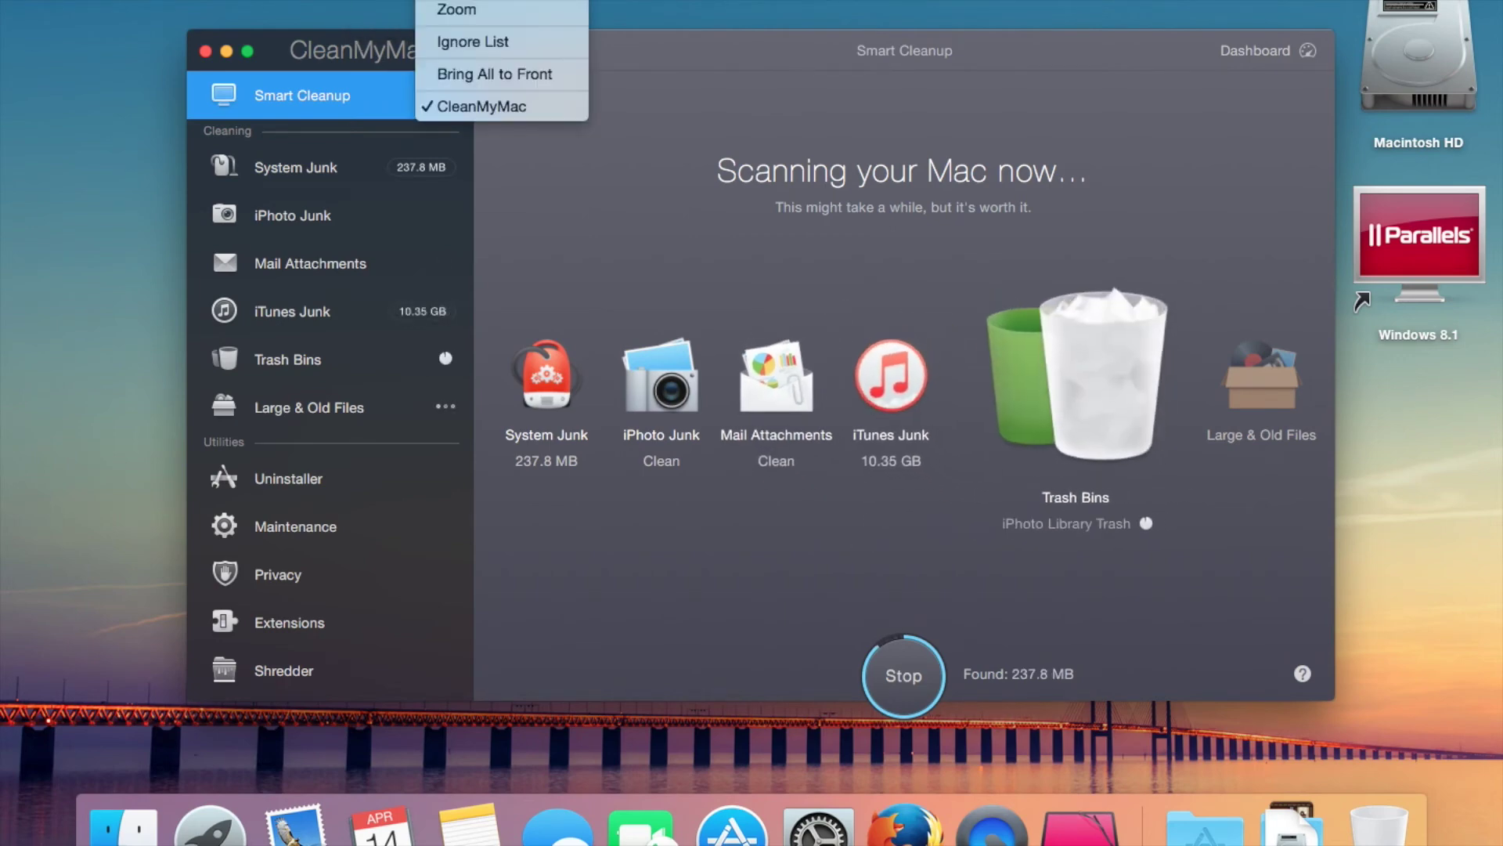
click(595, 274)
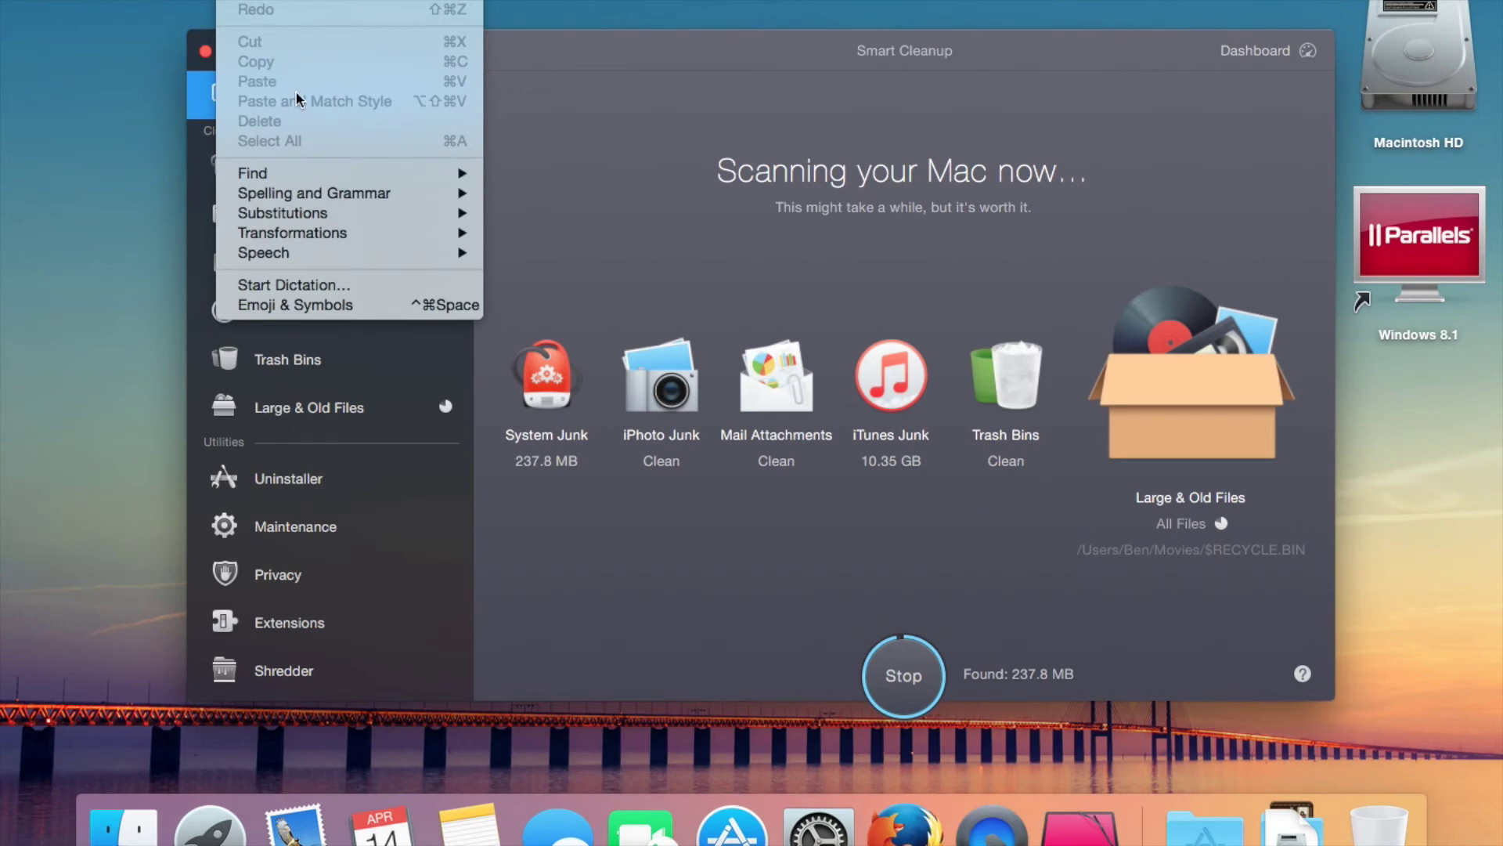
Open Edit > Emoji & Symbols, nudge the Characters window down-left, then close it.
click(356, 310)
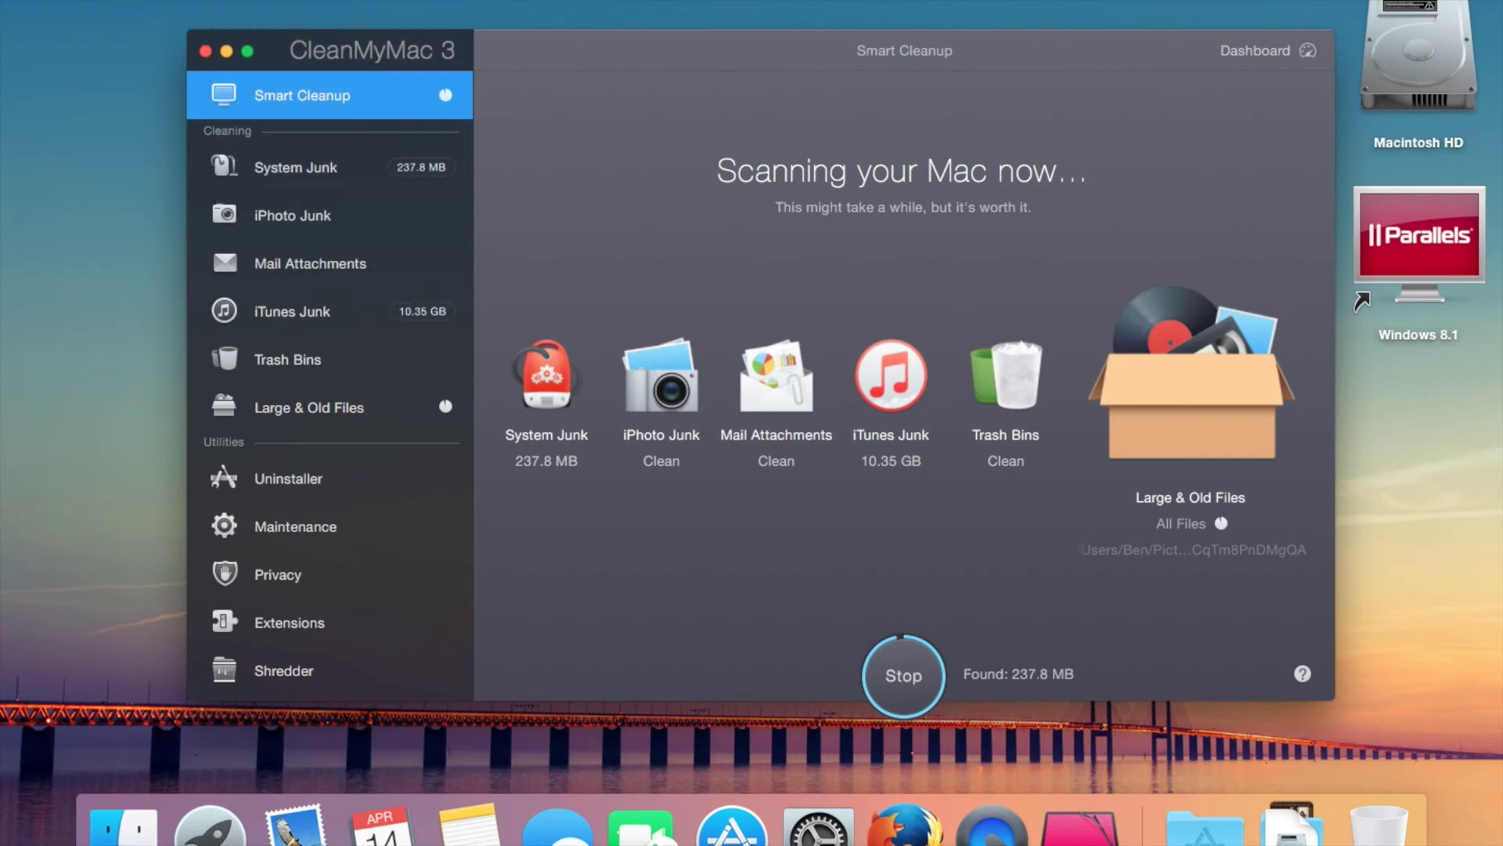
click(200, 0)
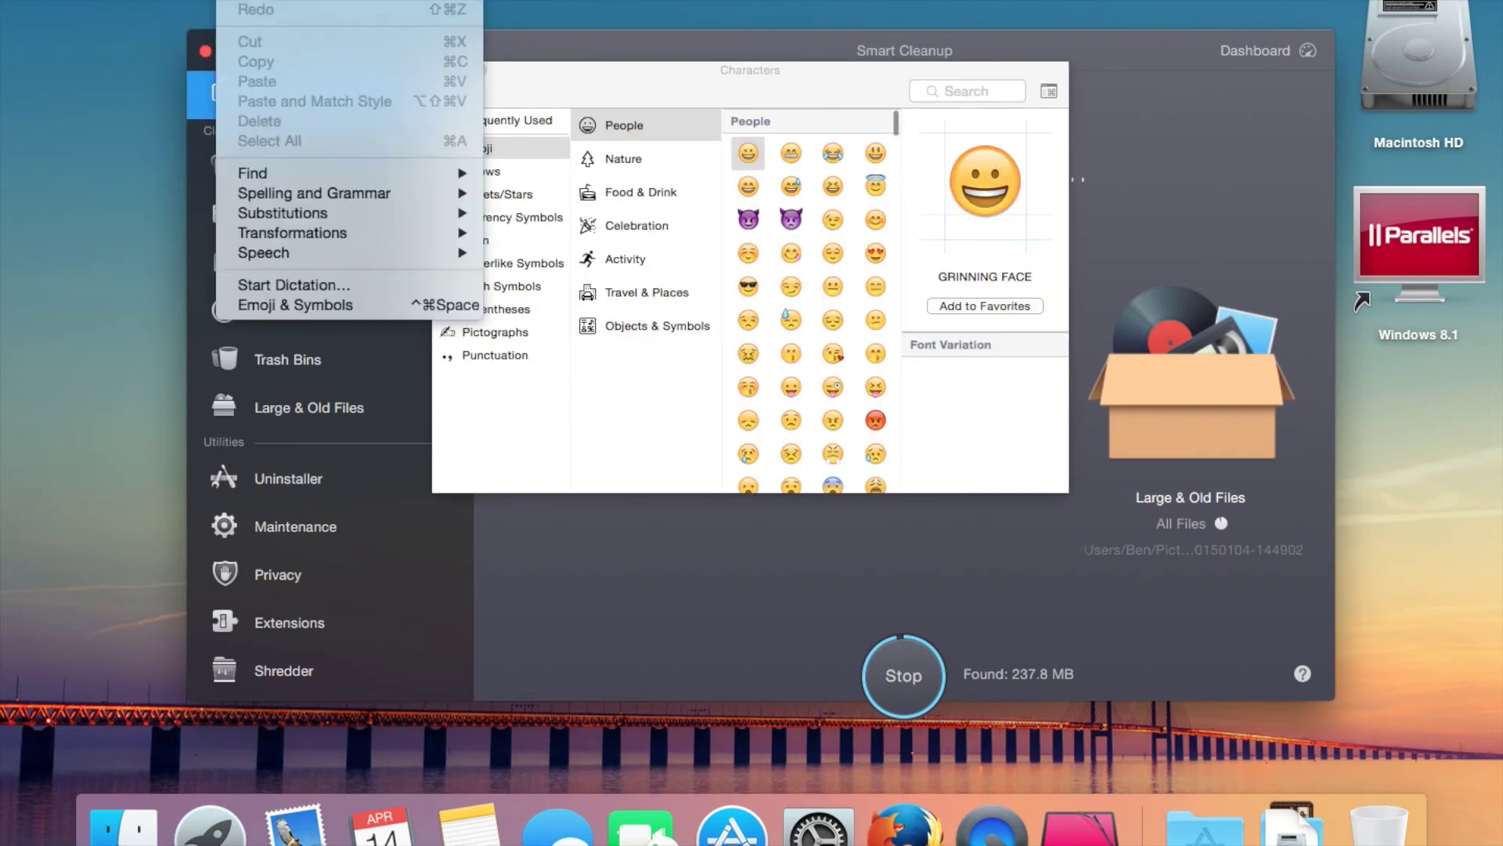
click(659, 64)
drag(659, 64, 622, 89)
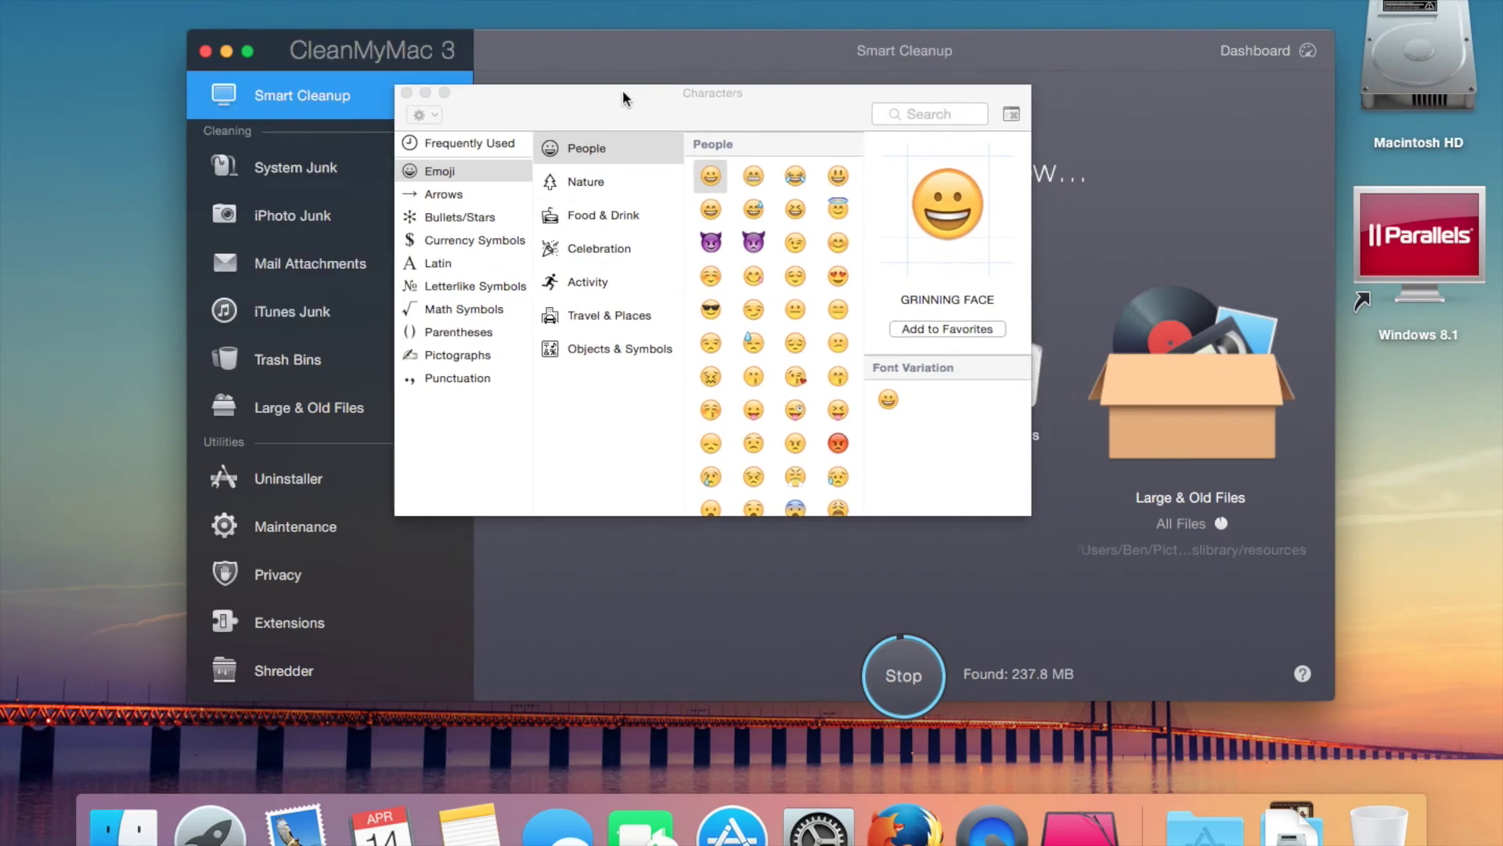
click(408, 94)
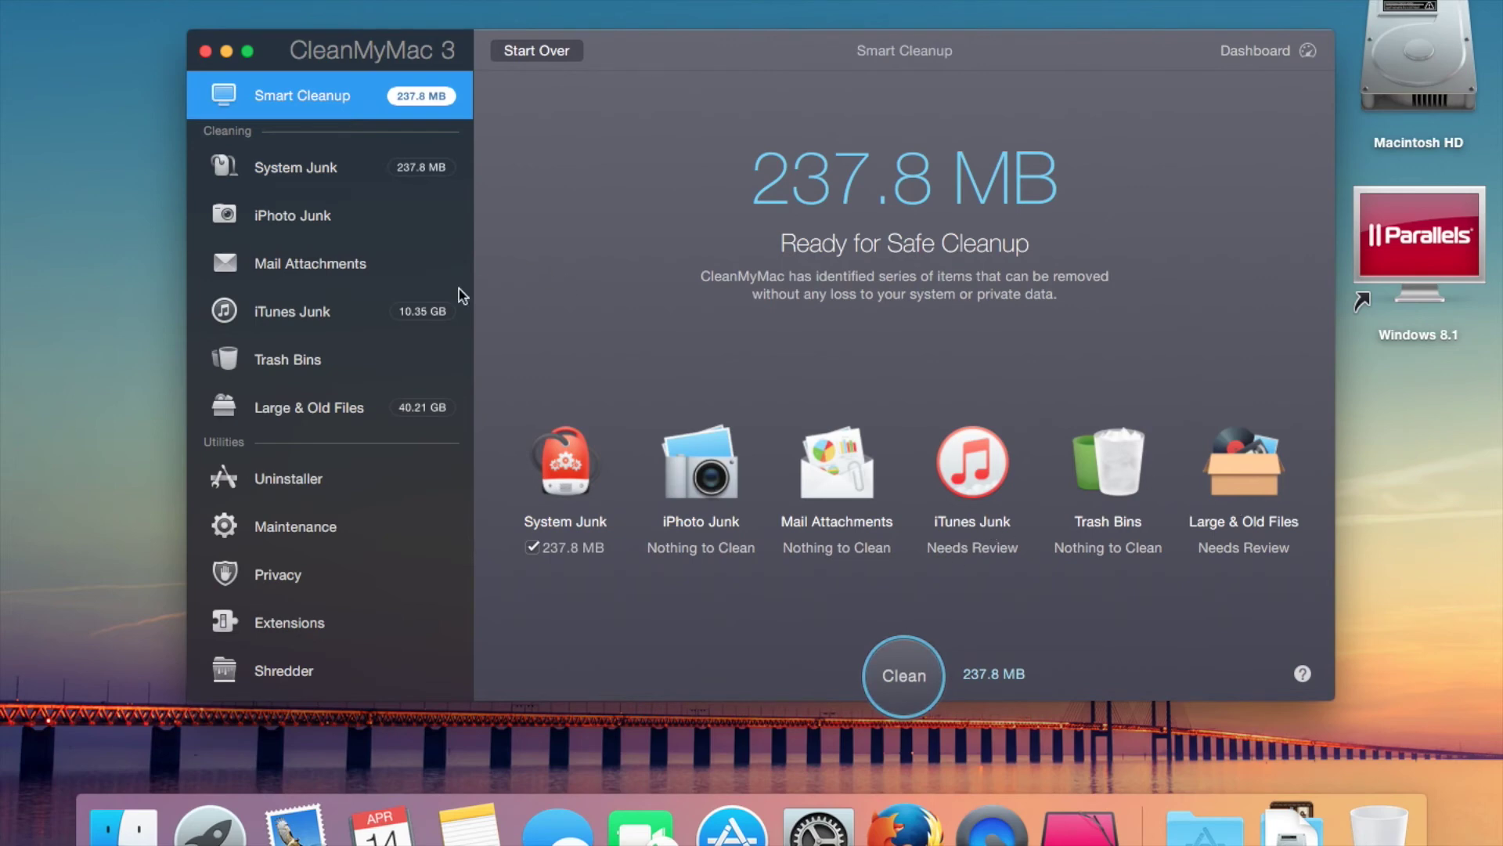
click(383, 311)
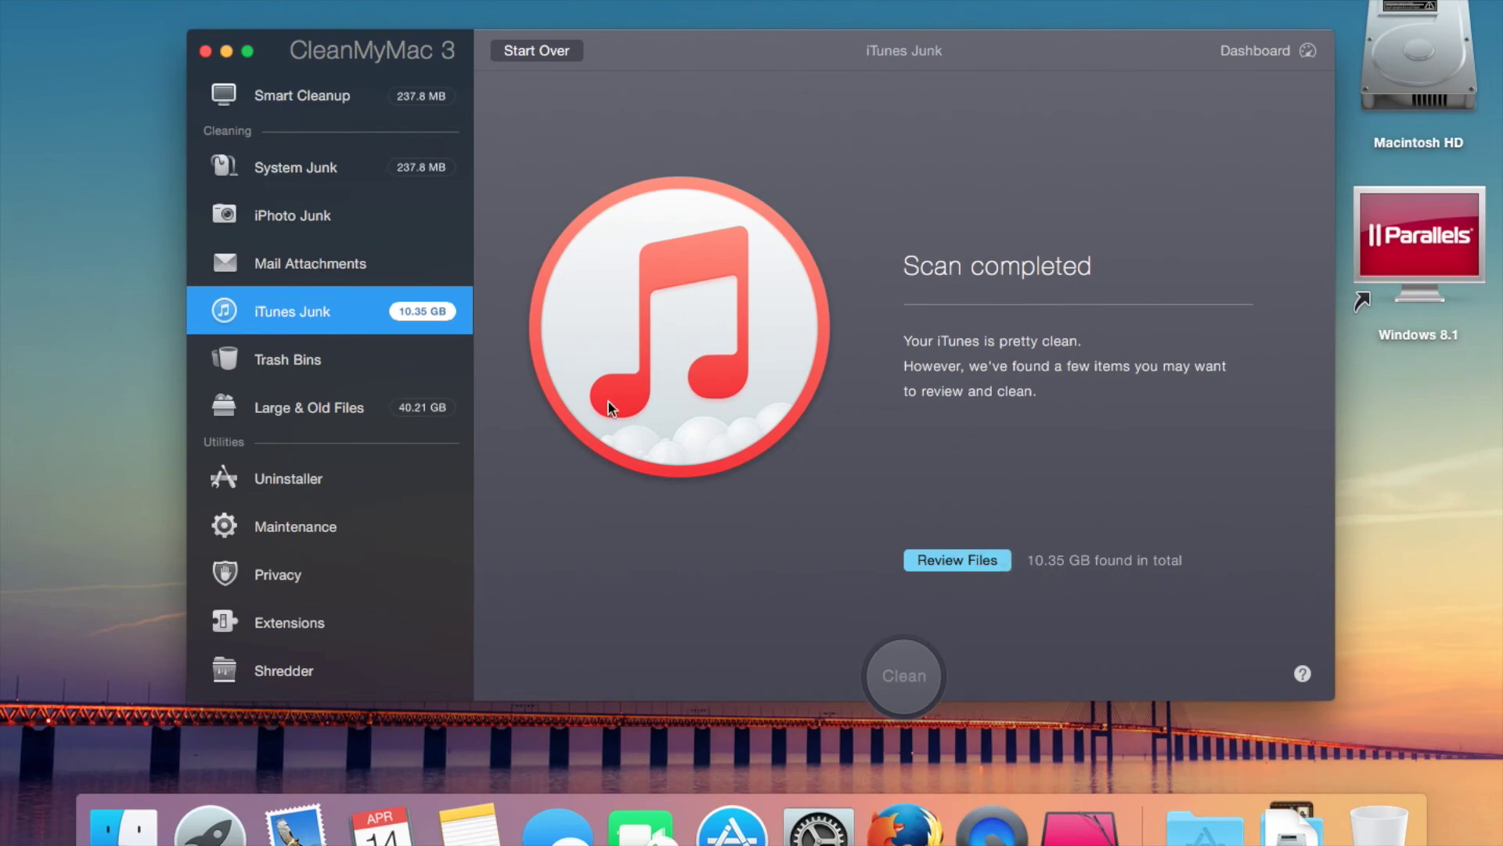
click(285, 415)
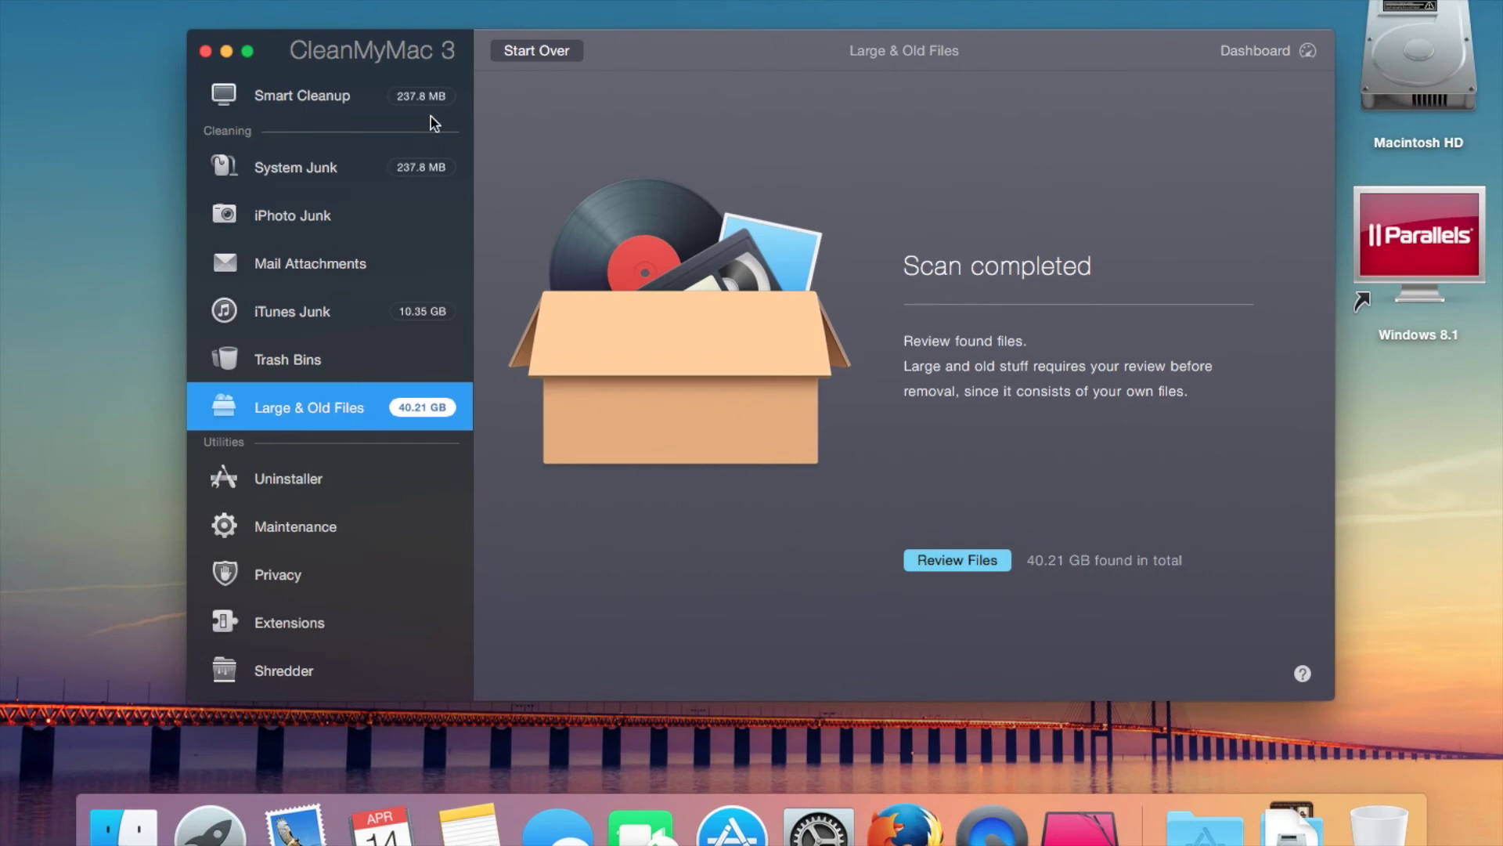
click(265, 97)
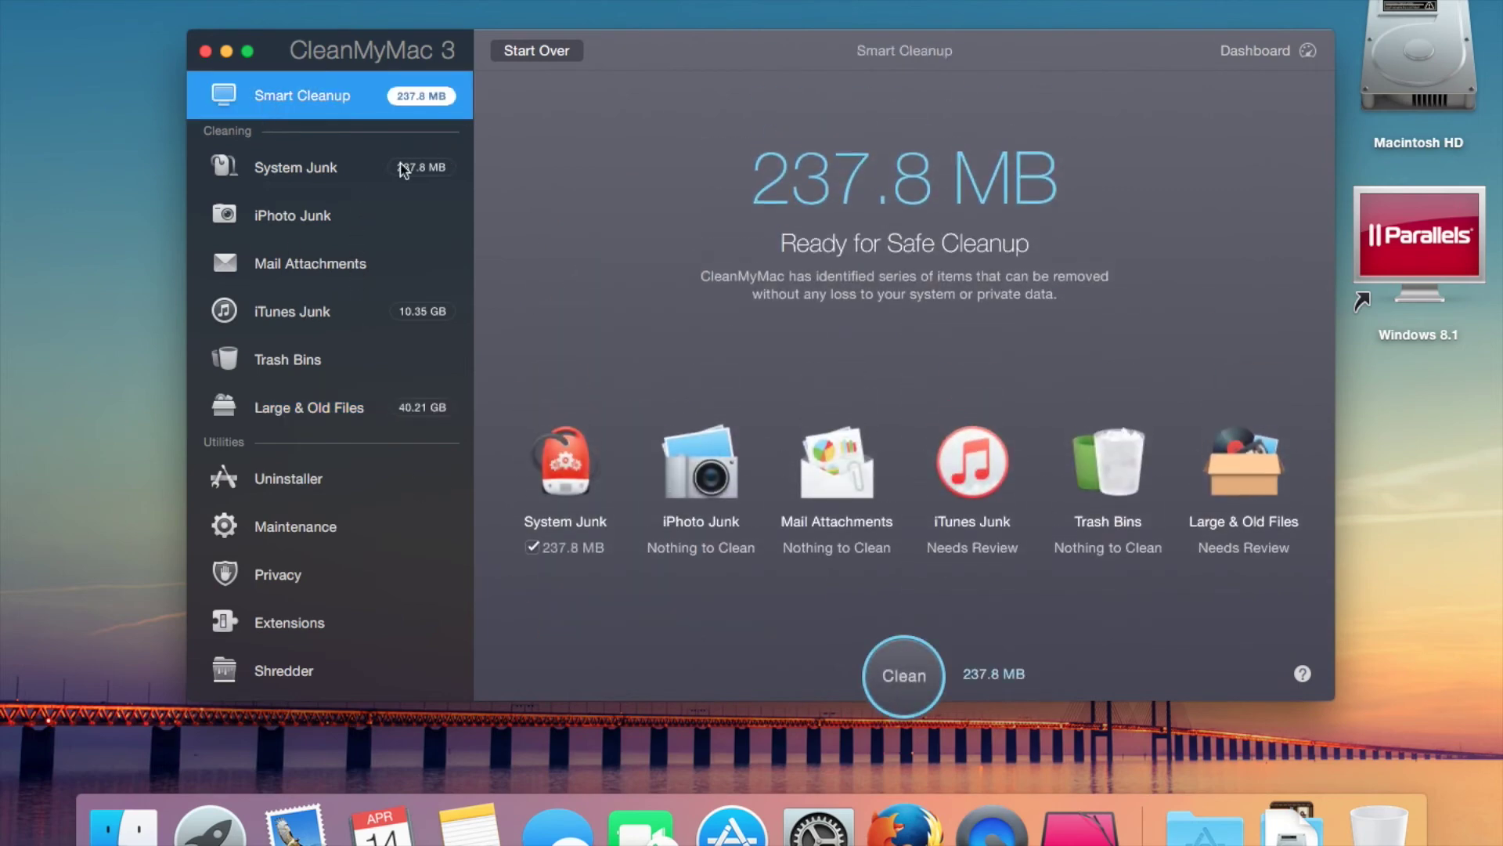
Open the detailed System Junk results via Review Details.
click(368, 166)
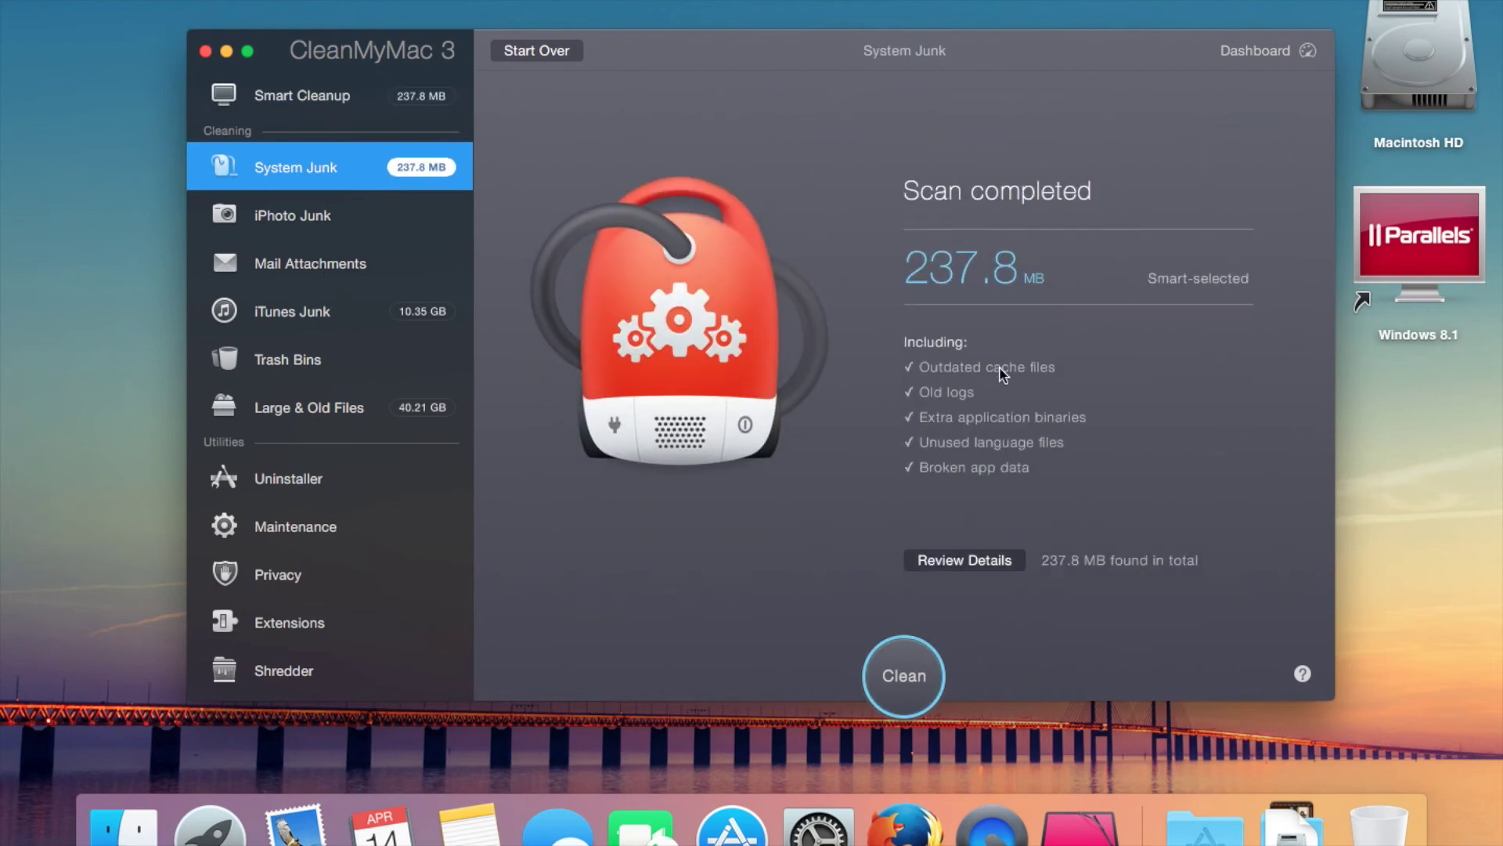
click(969, 556)
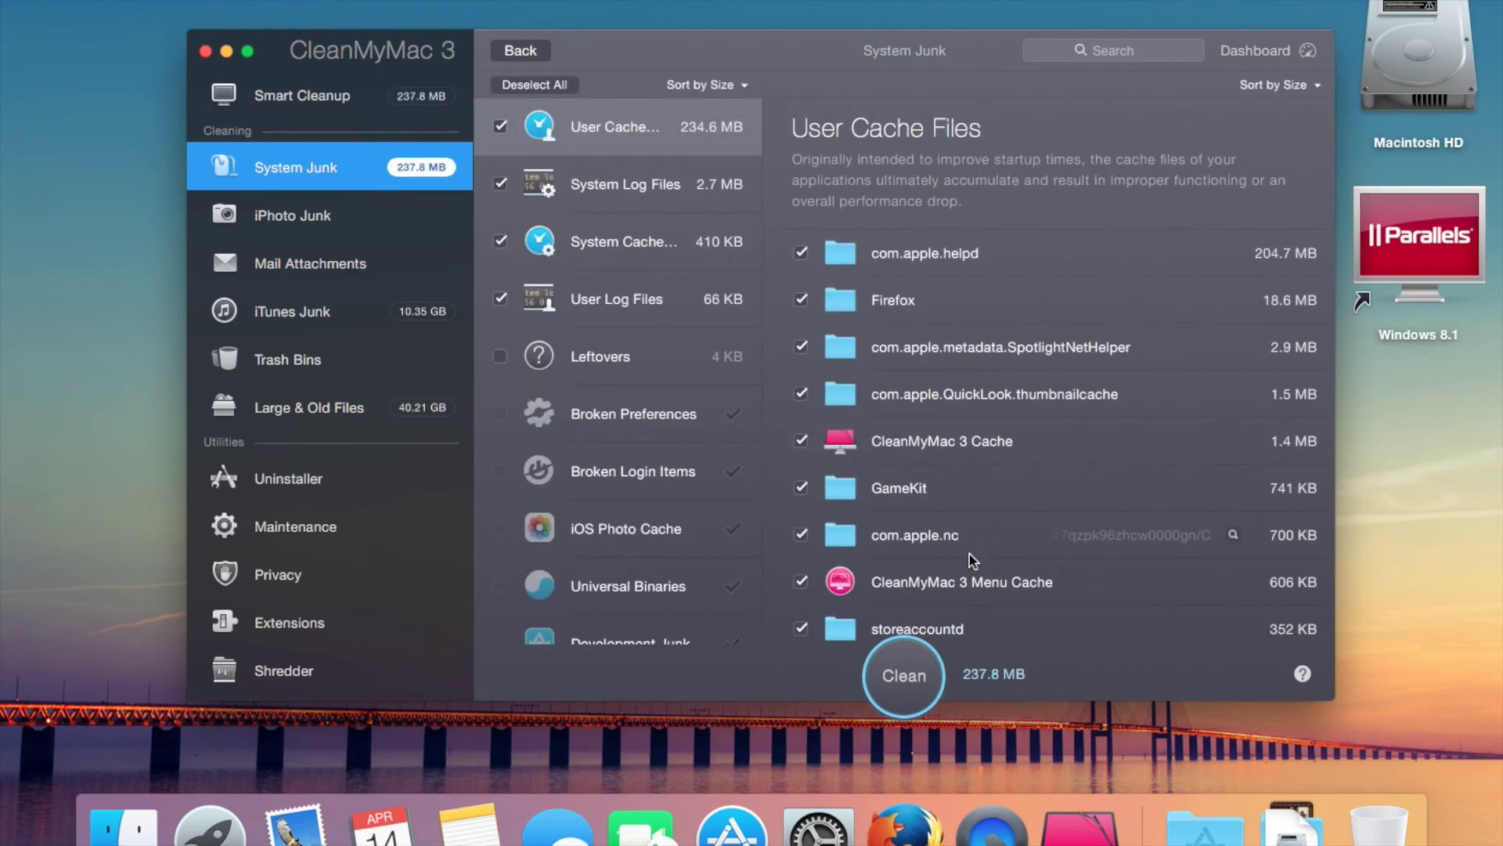
scroll(641, 280, down, 1)
scroll(636, 294, up, 2)
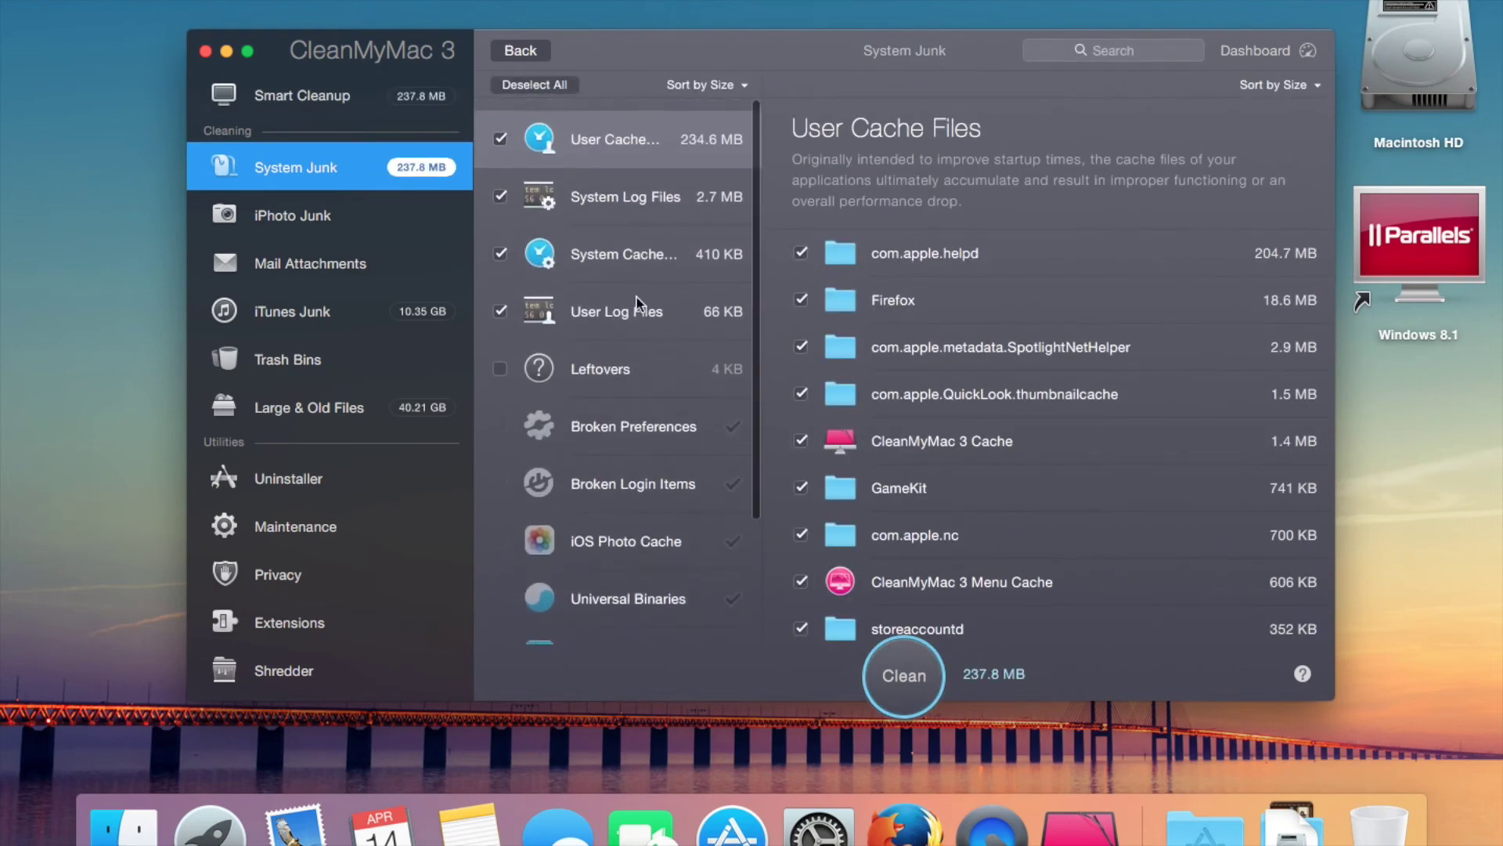
Tick the Leftovers item com.e-academy.SDM and return to the Smart Cleanup summary.
click(603, 368)
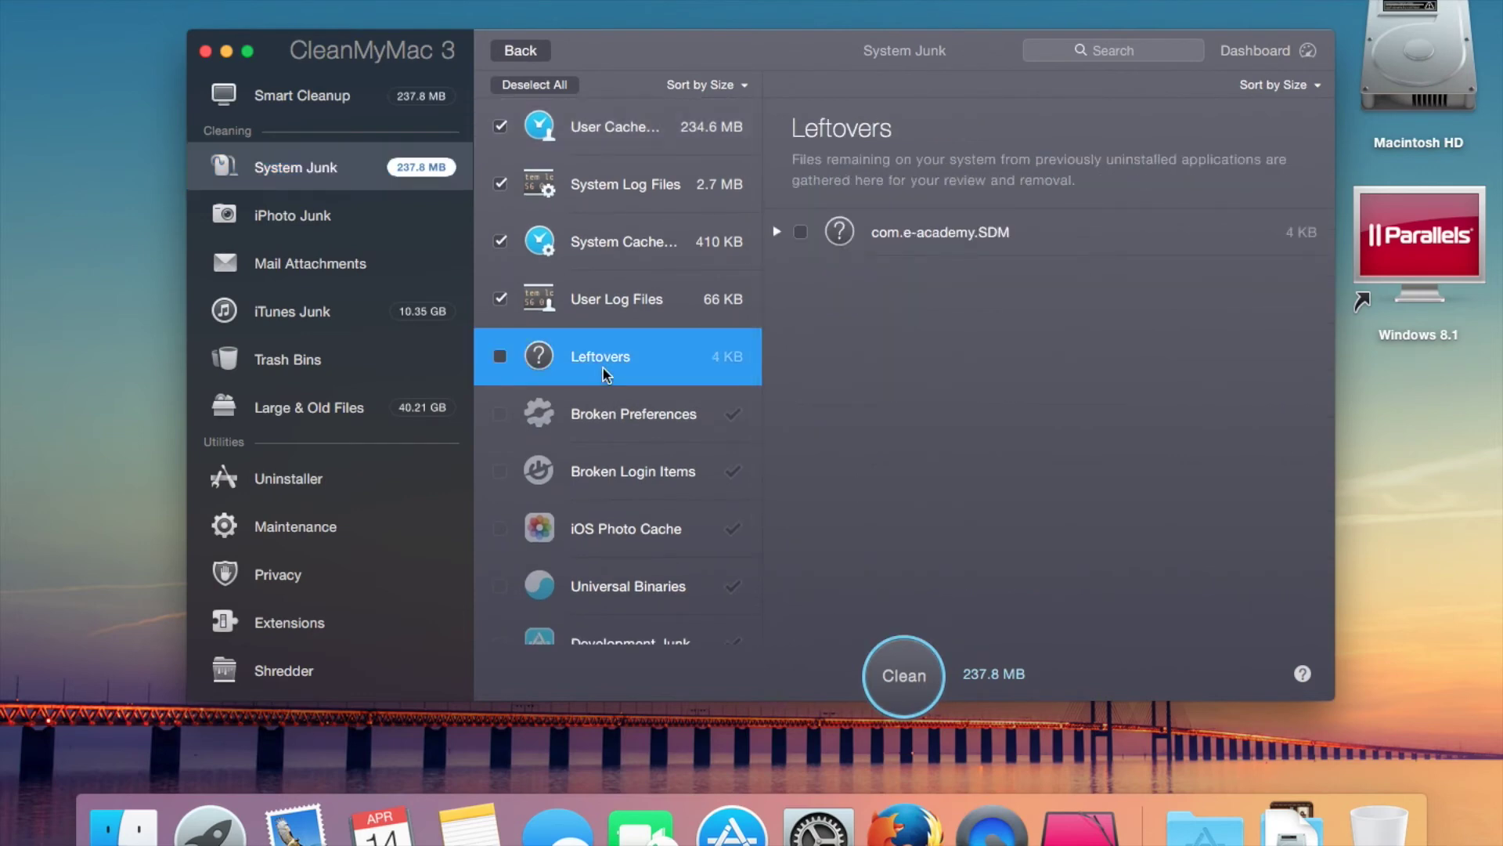
click(501, 356)
scroll(593, 307, up, 2)
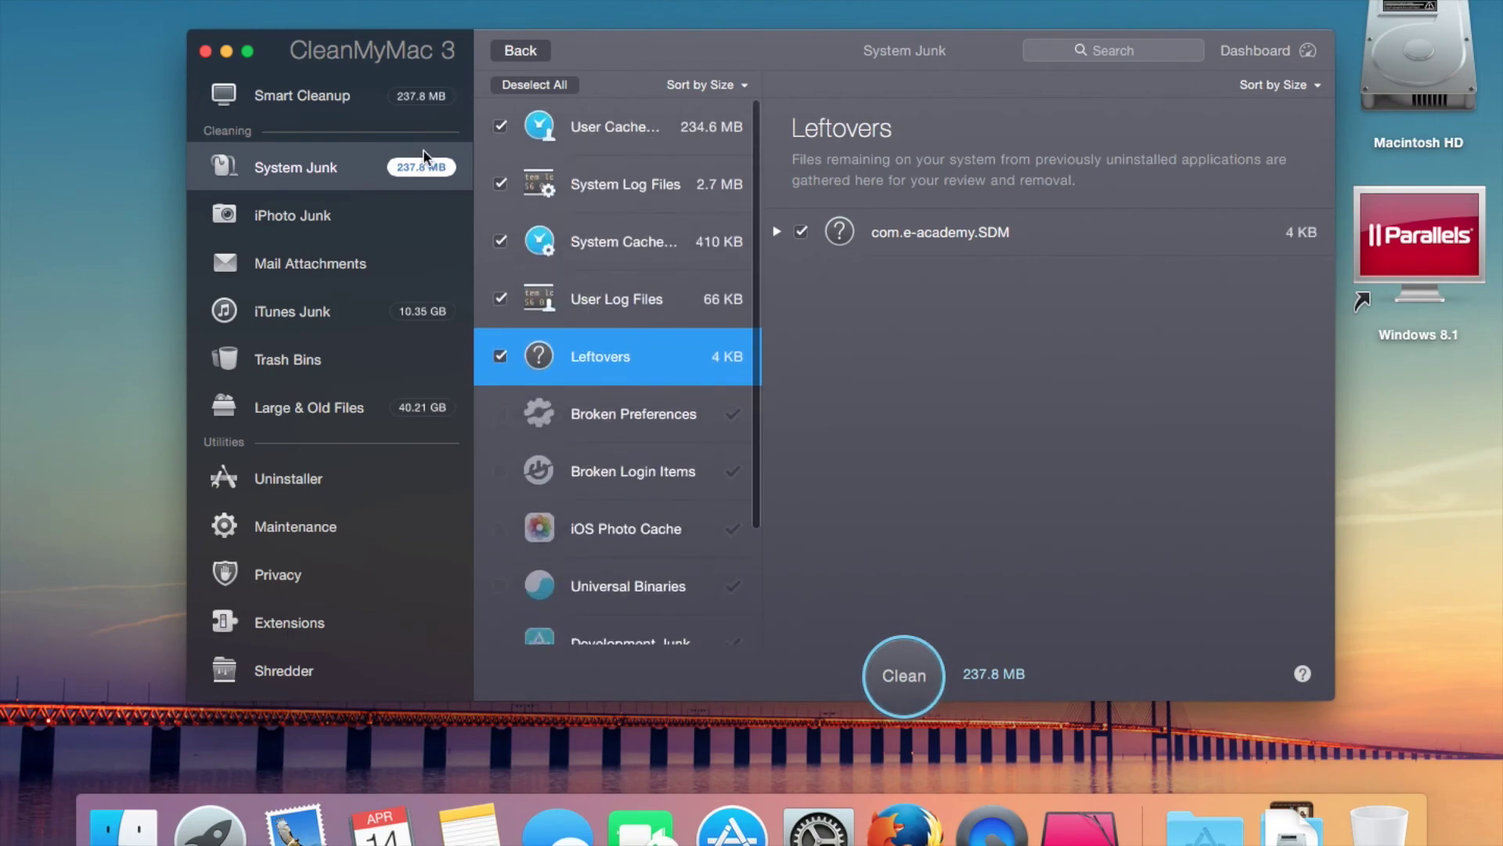
click(313, 171)
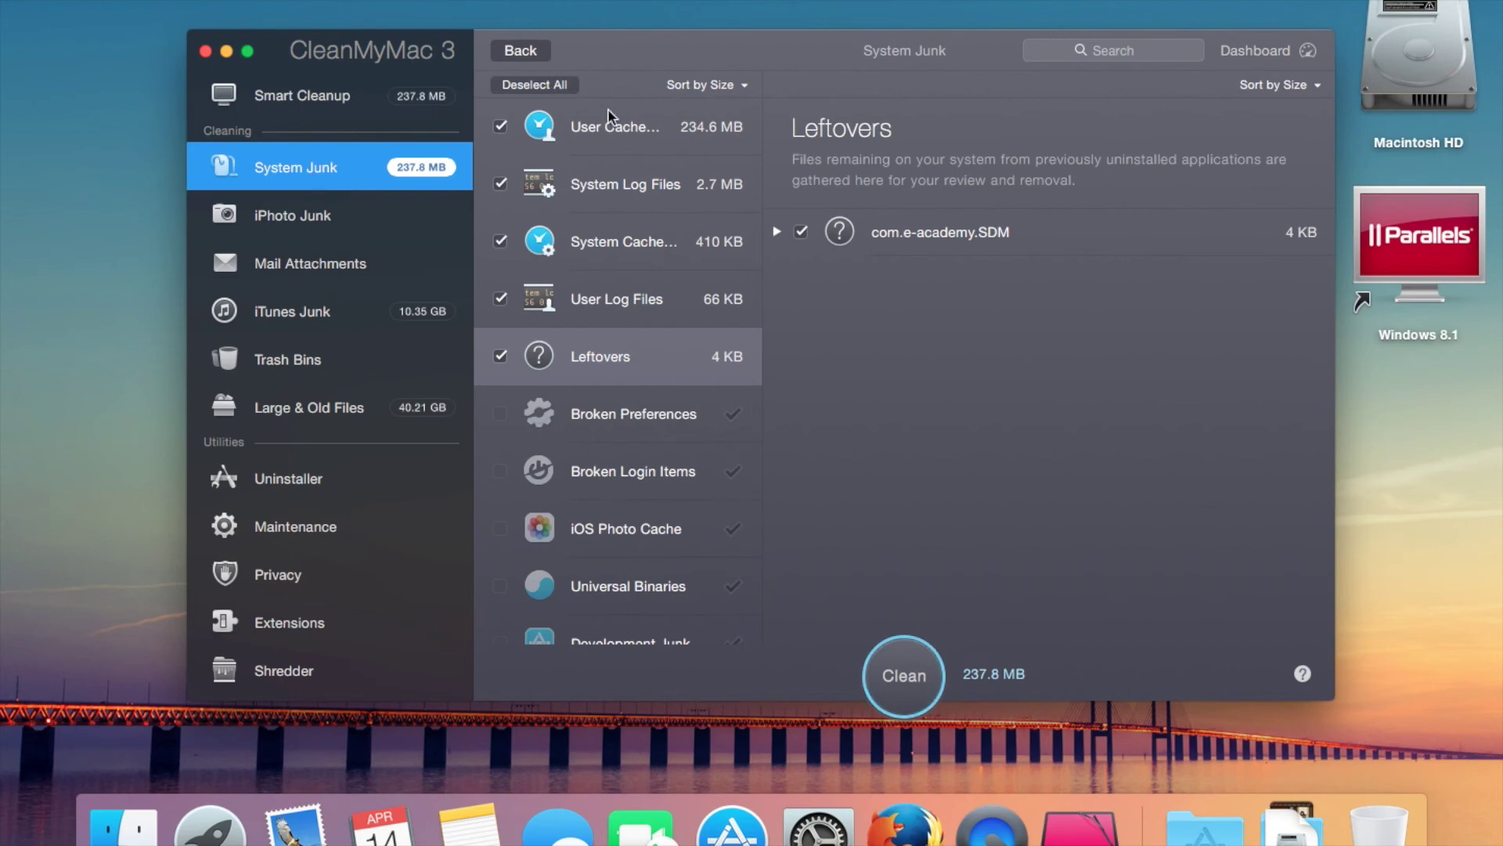
scroll(546, 580, down, 4)
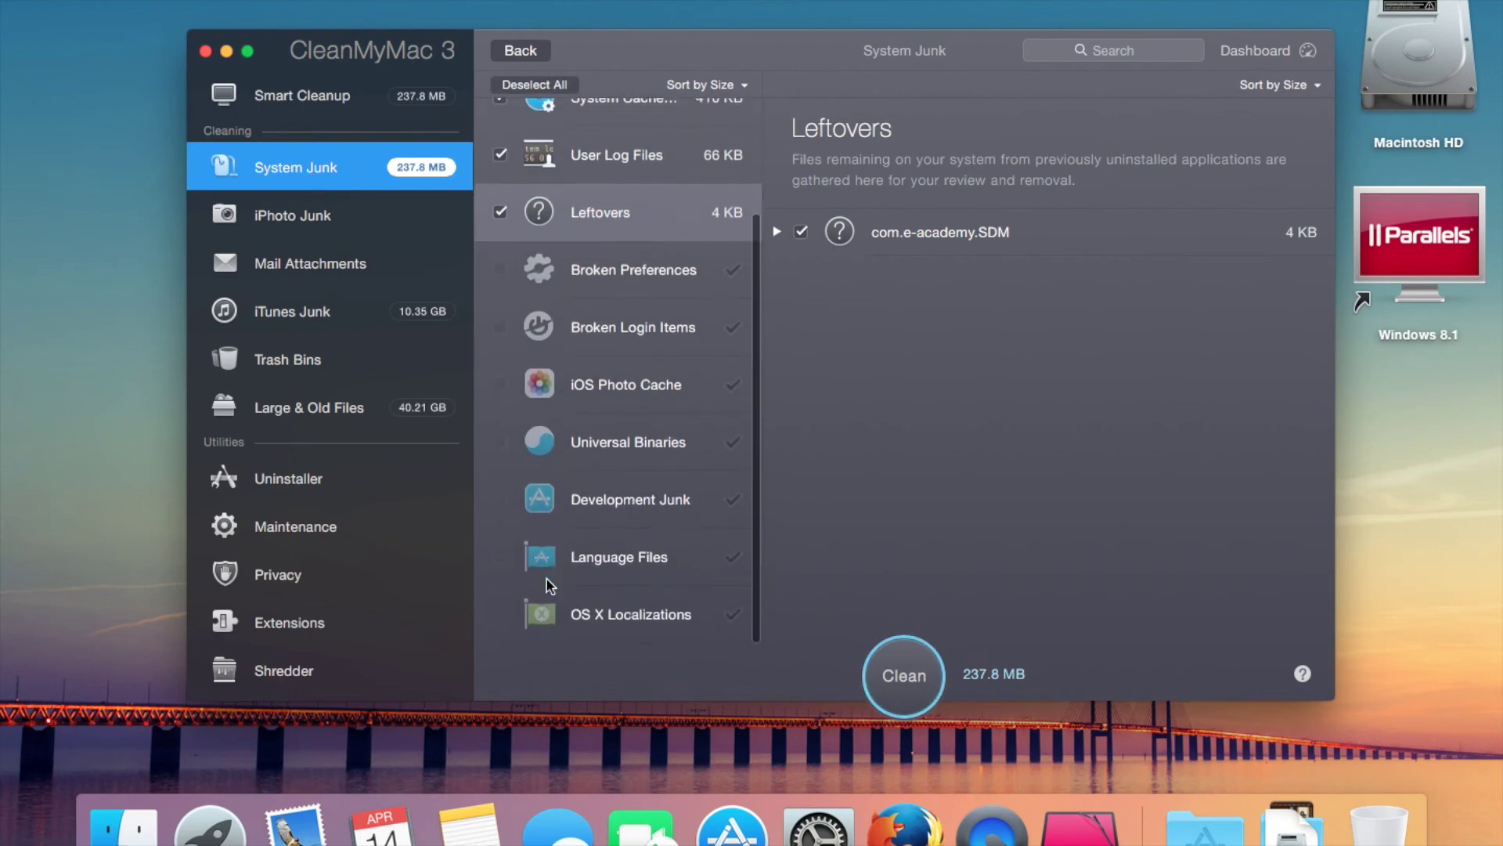
scroll(547, 580, up, 4)
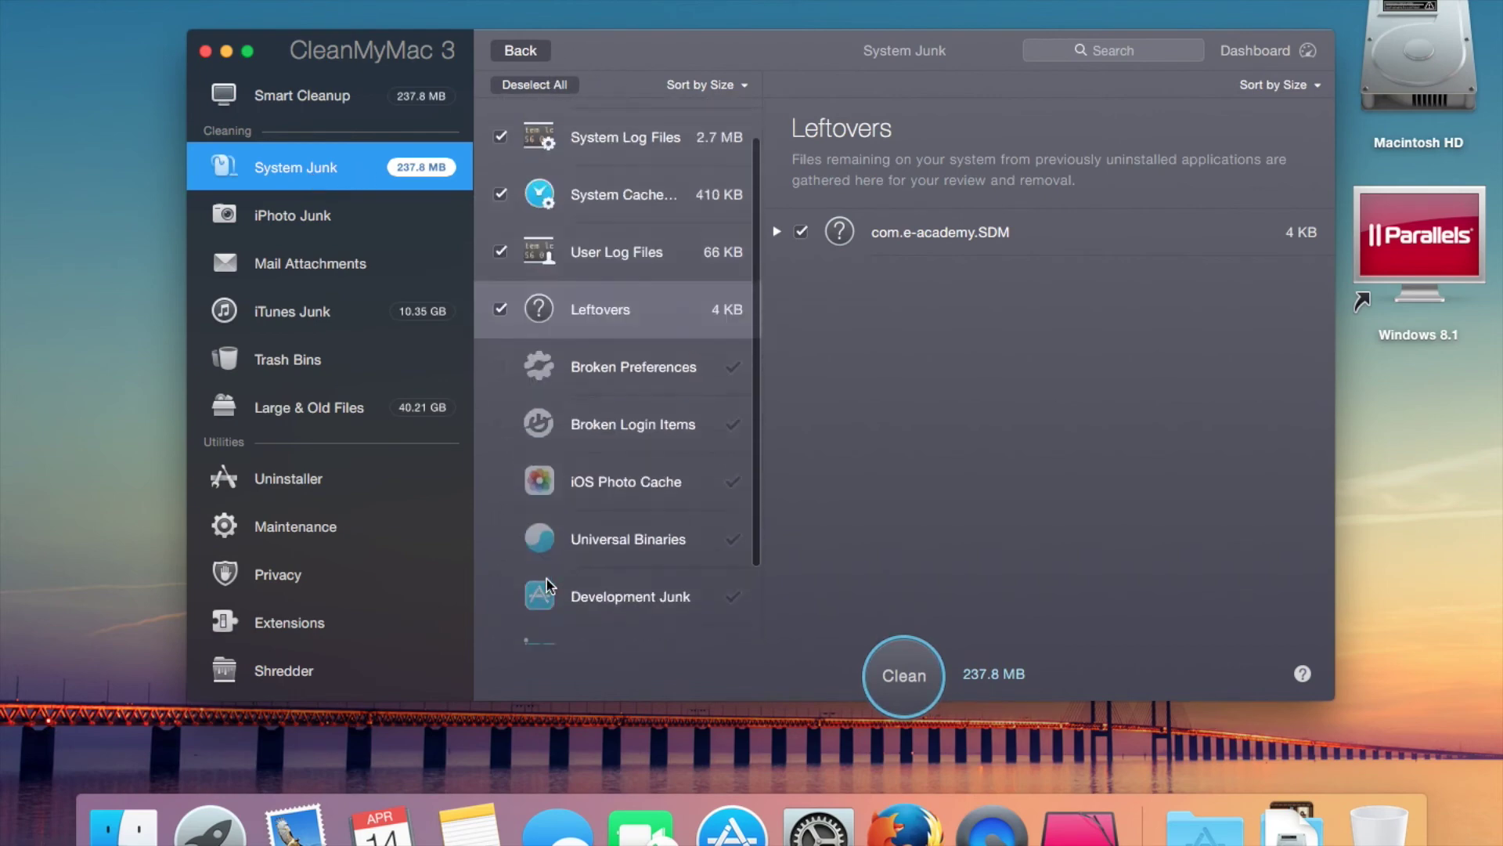
click(385, 95)
Clean the 237.8 MB of junk, quitting Firefox with Close All, then close relaunched Firefox.
click(903, 700)
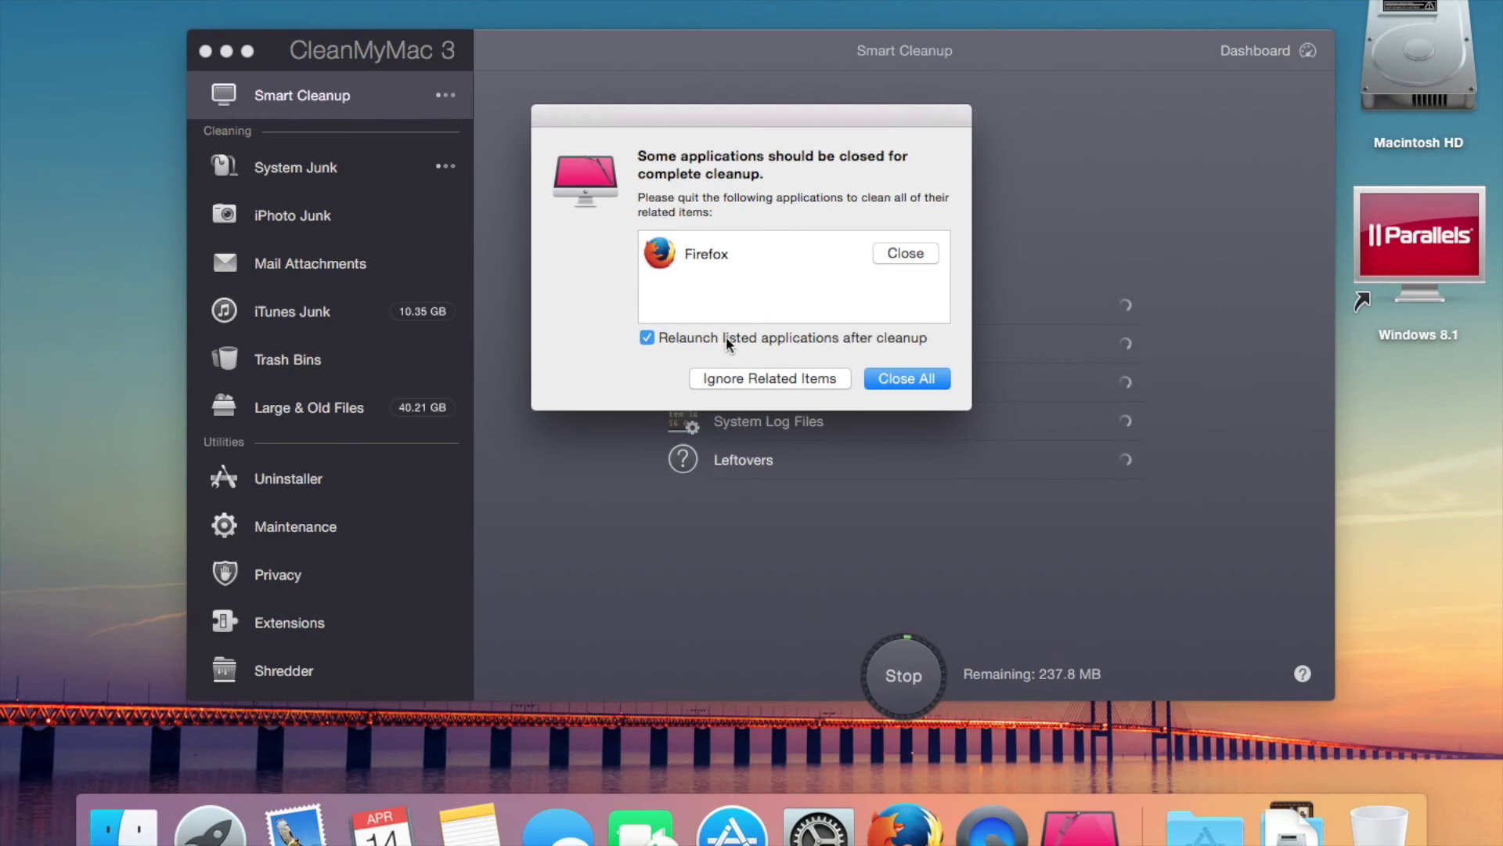
click(929, 376)
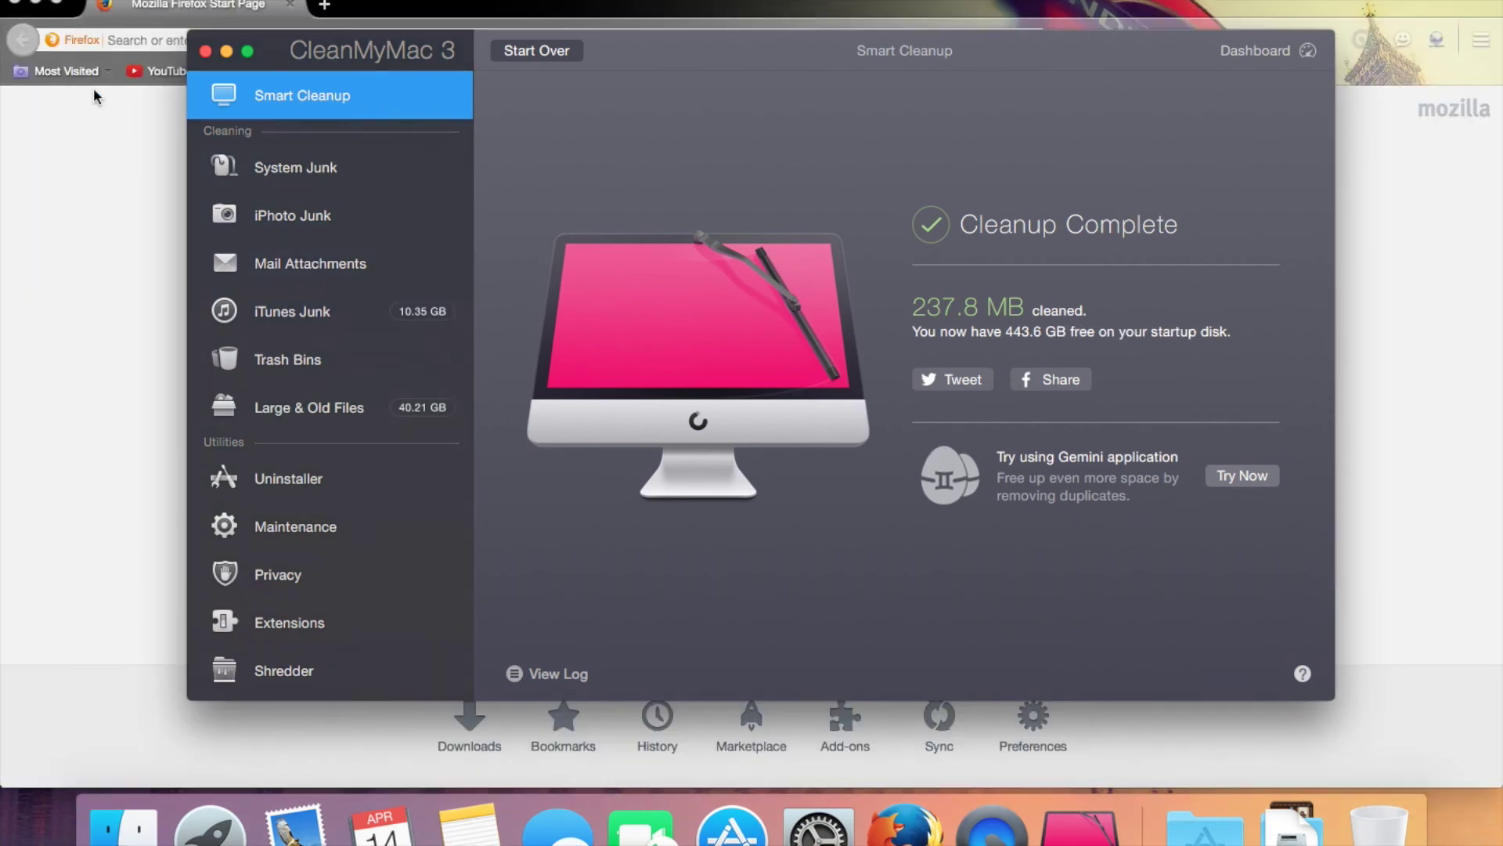
click(14, 3)
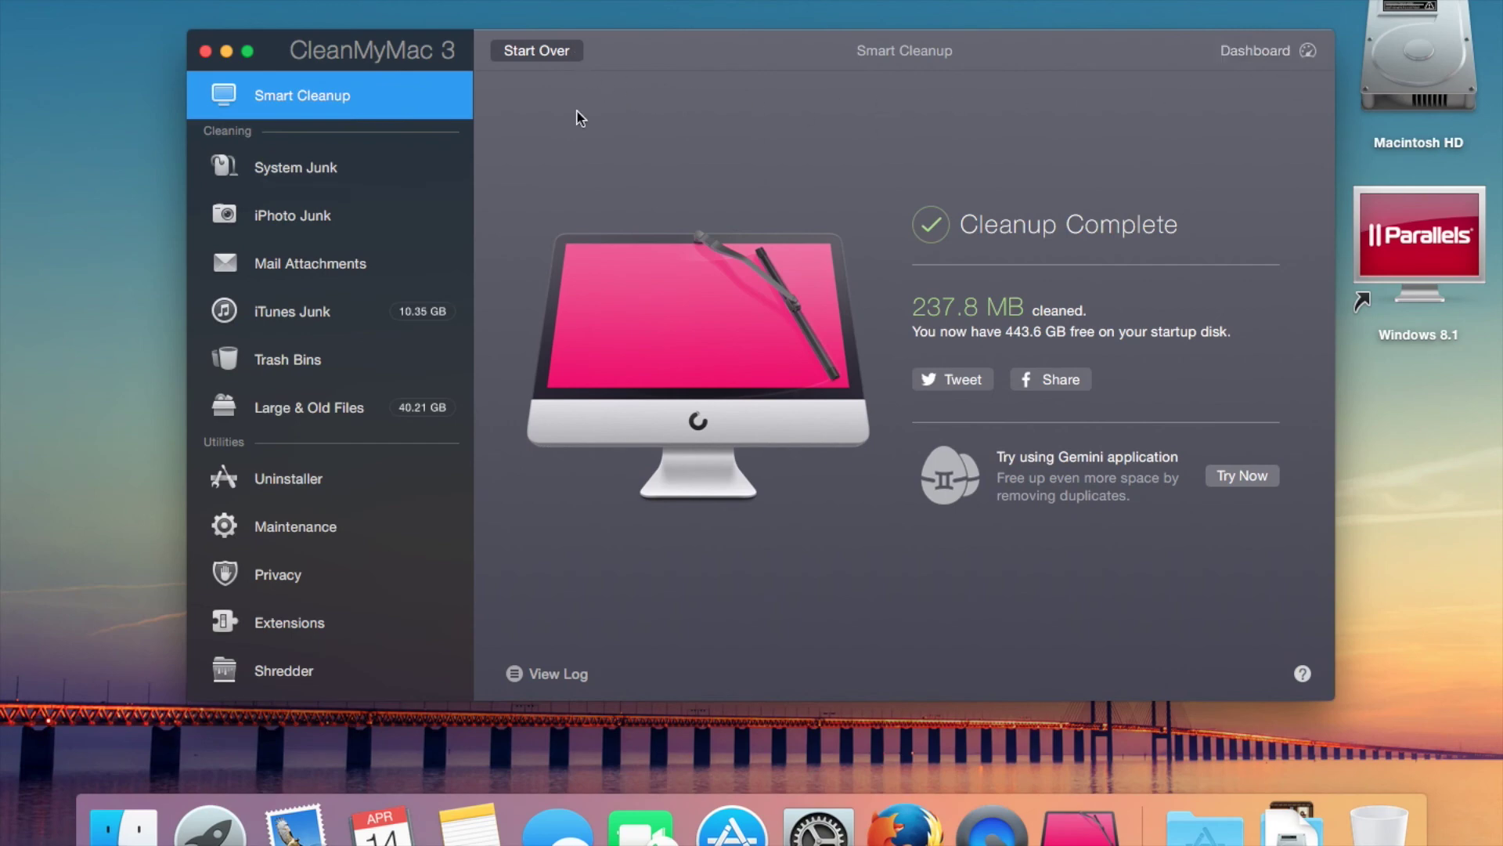
View and hide the cleanup log, then open and dismiss the menu-bar status panel.
click(514, 675)
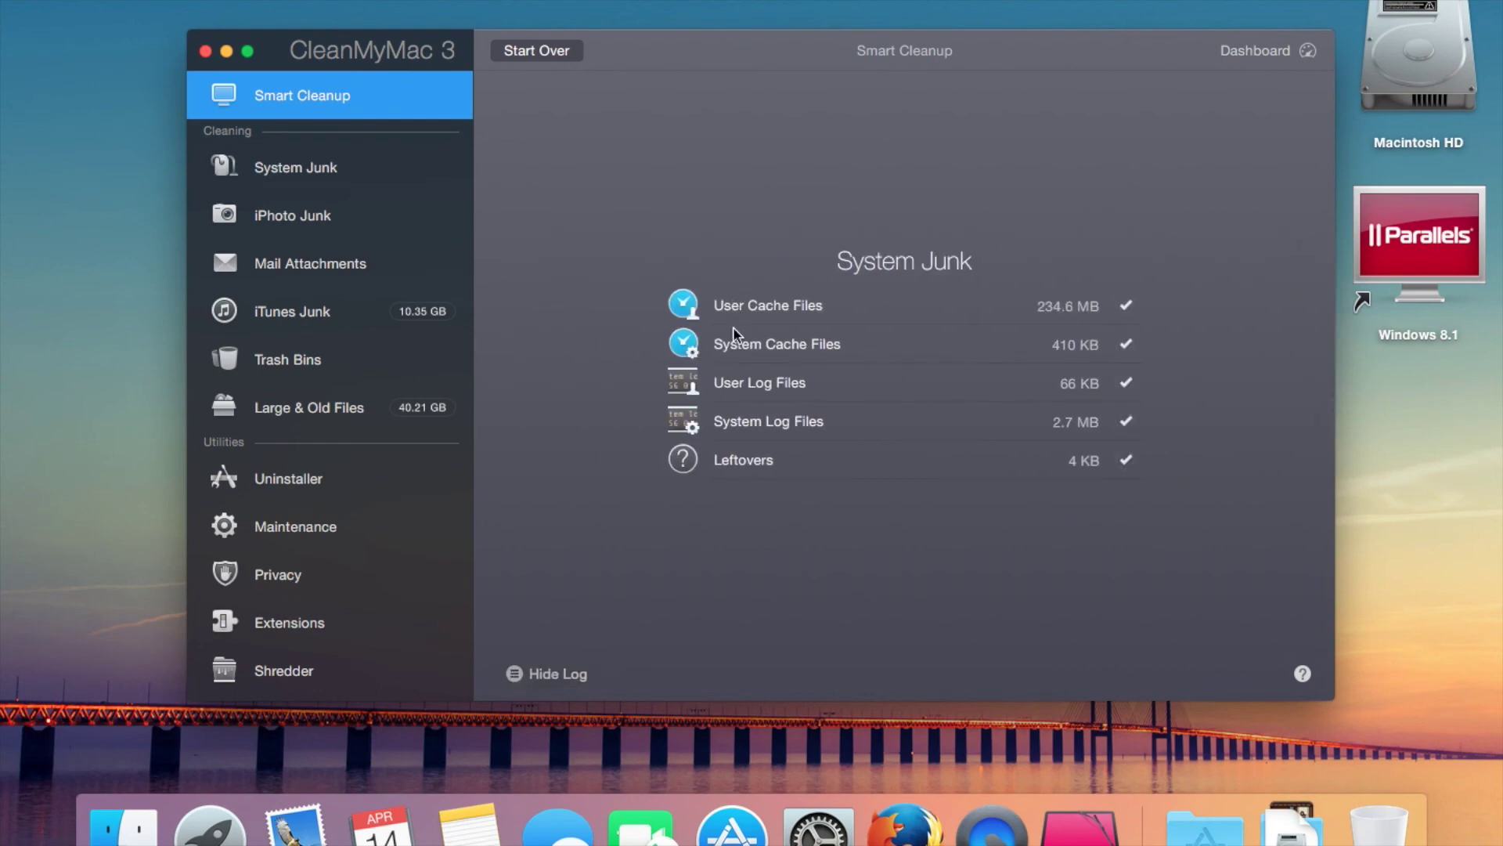
click(558, 673)
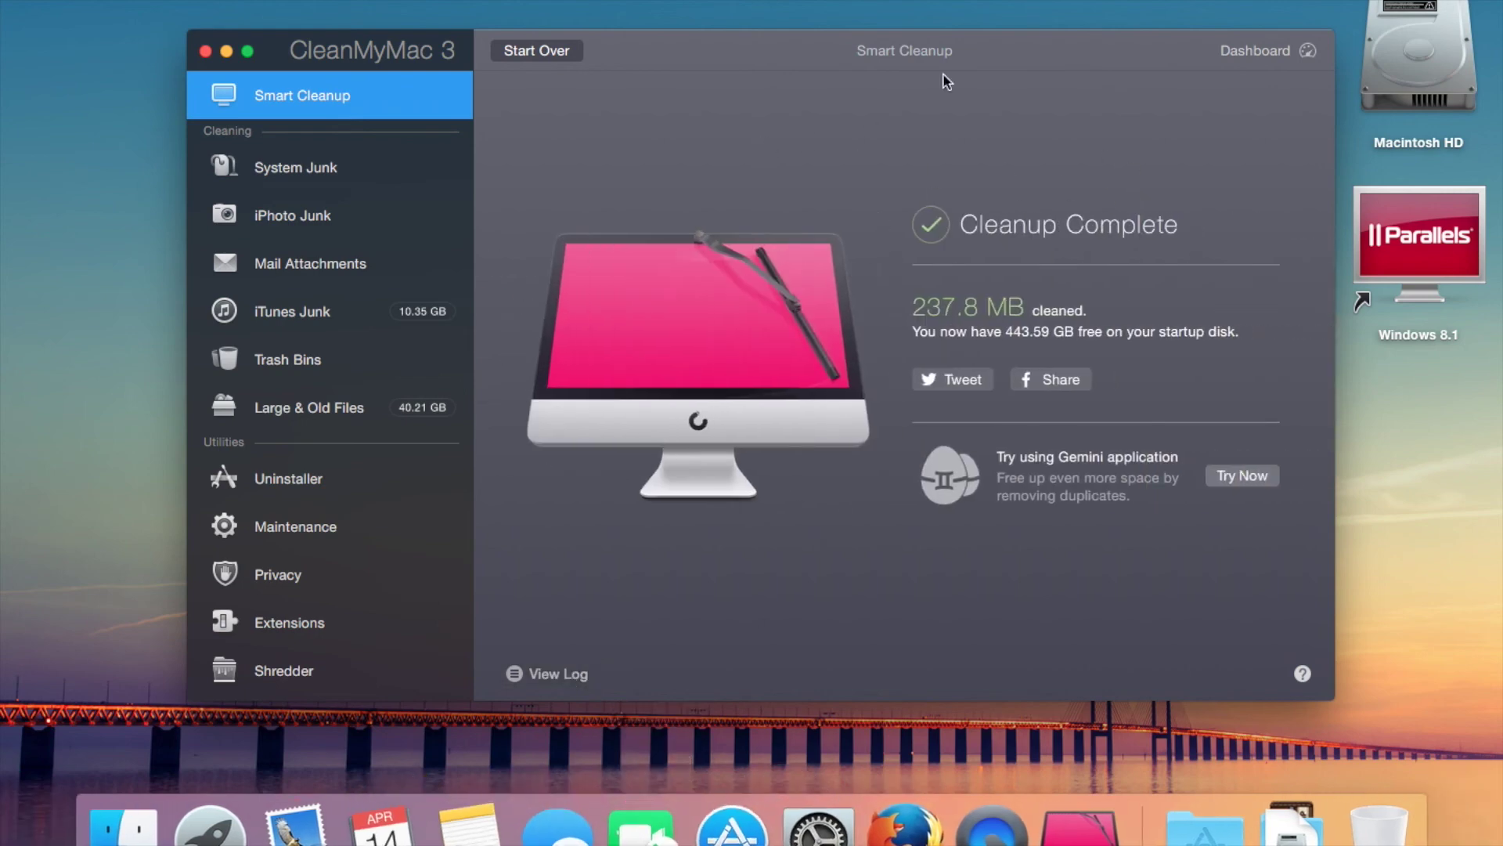
click(1296, 0)
key(Escape)
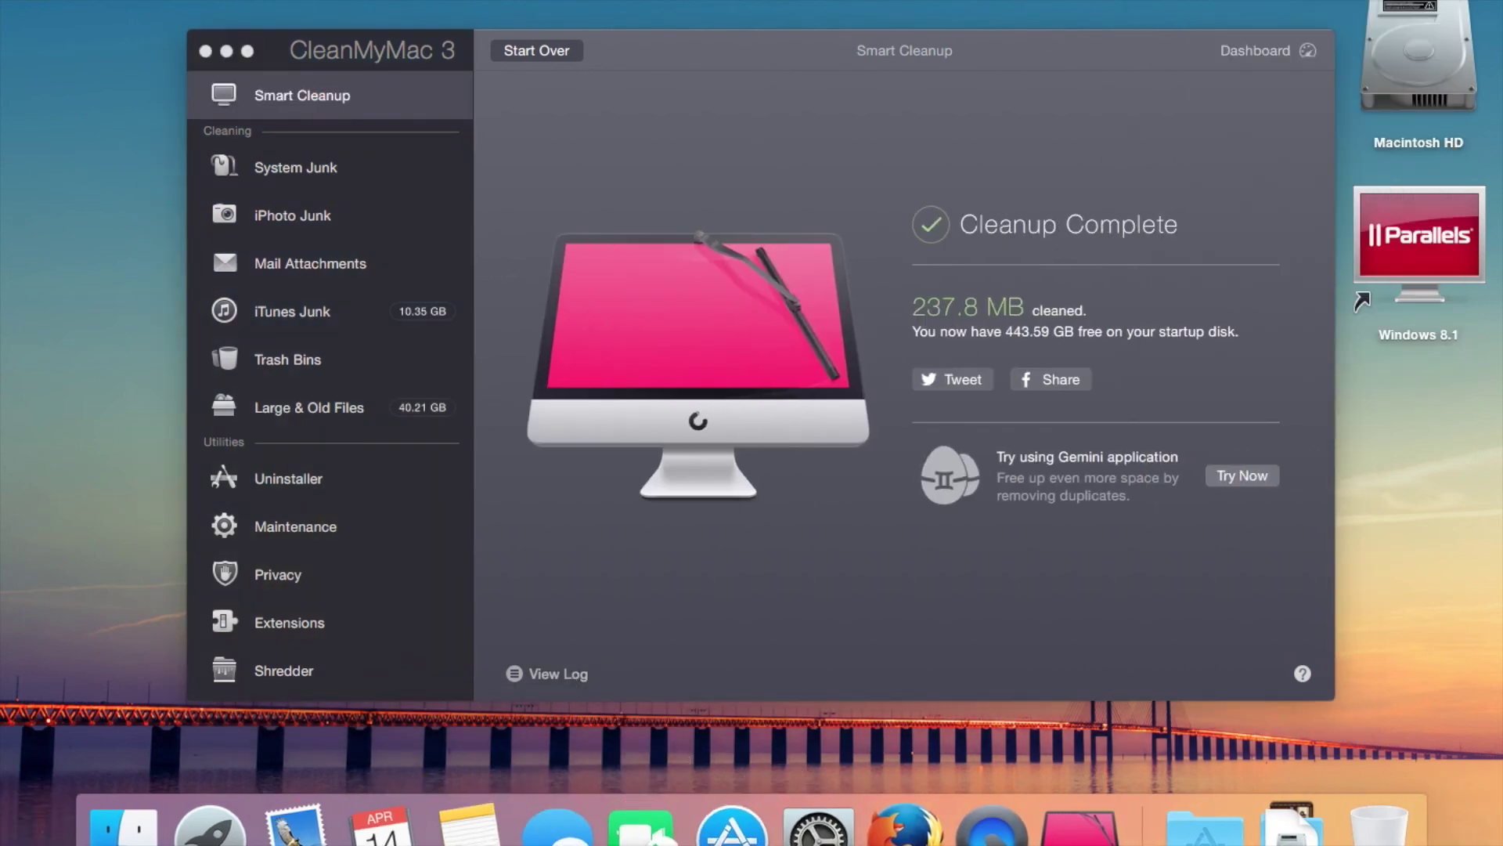
click(1296, 0)
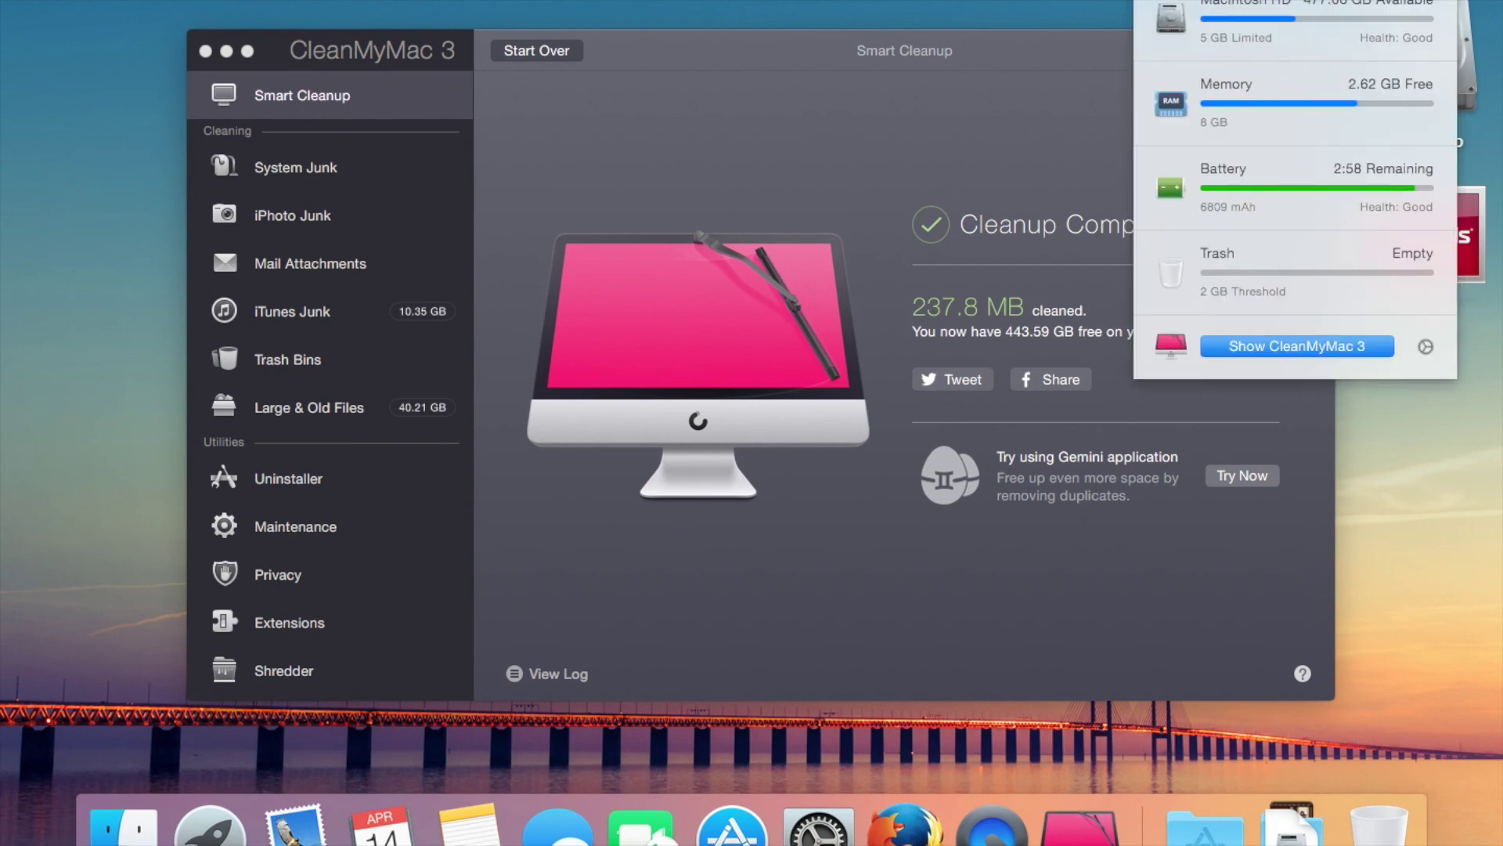
click(1426, 348)
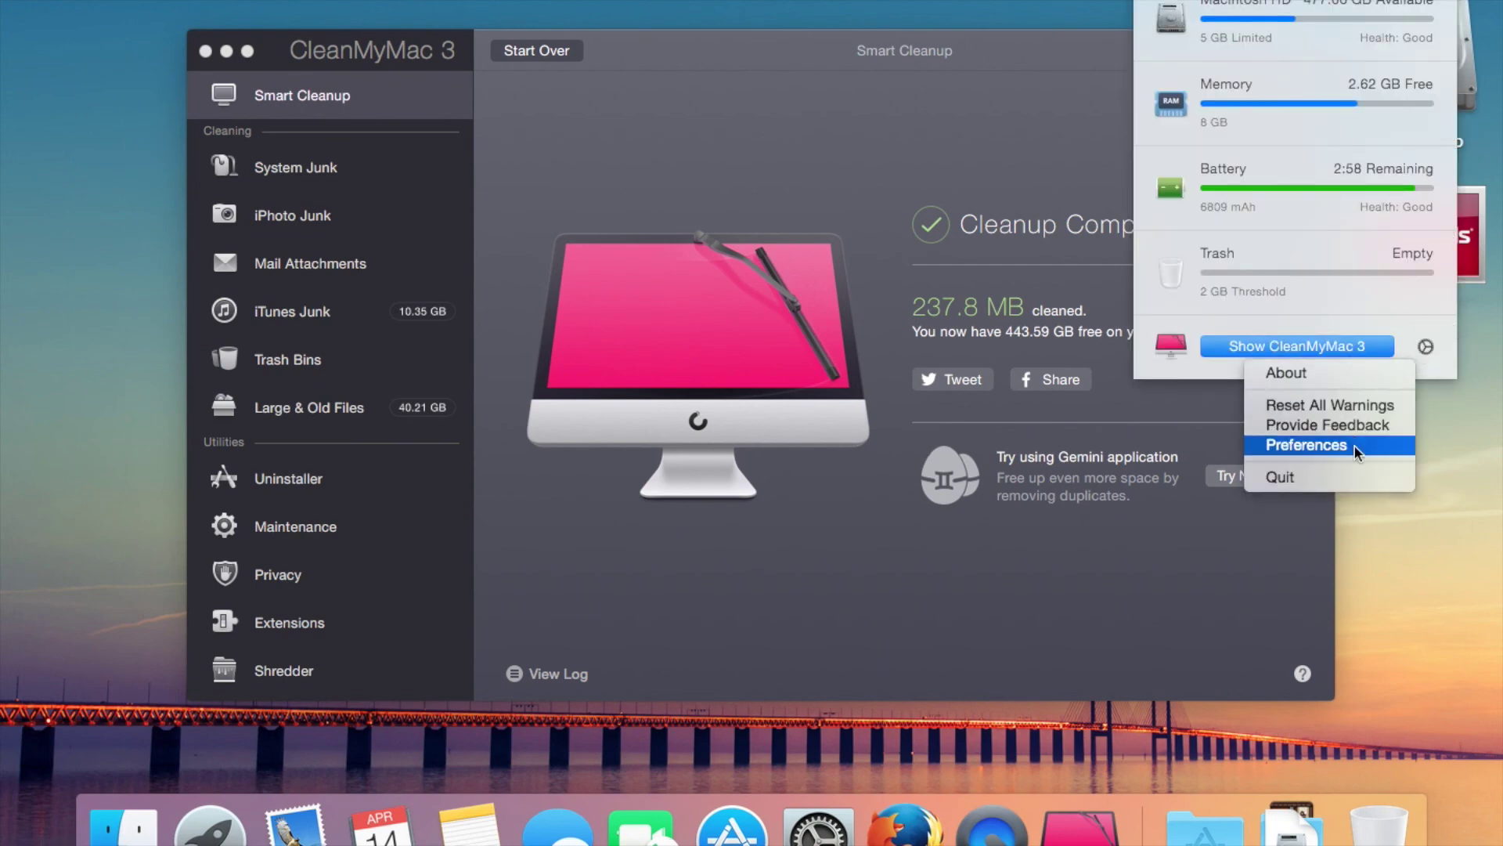
click(1319, 373)
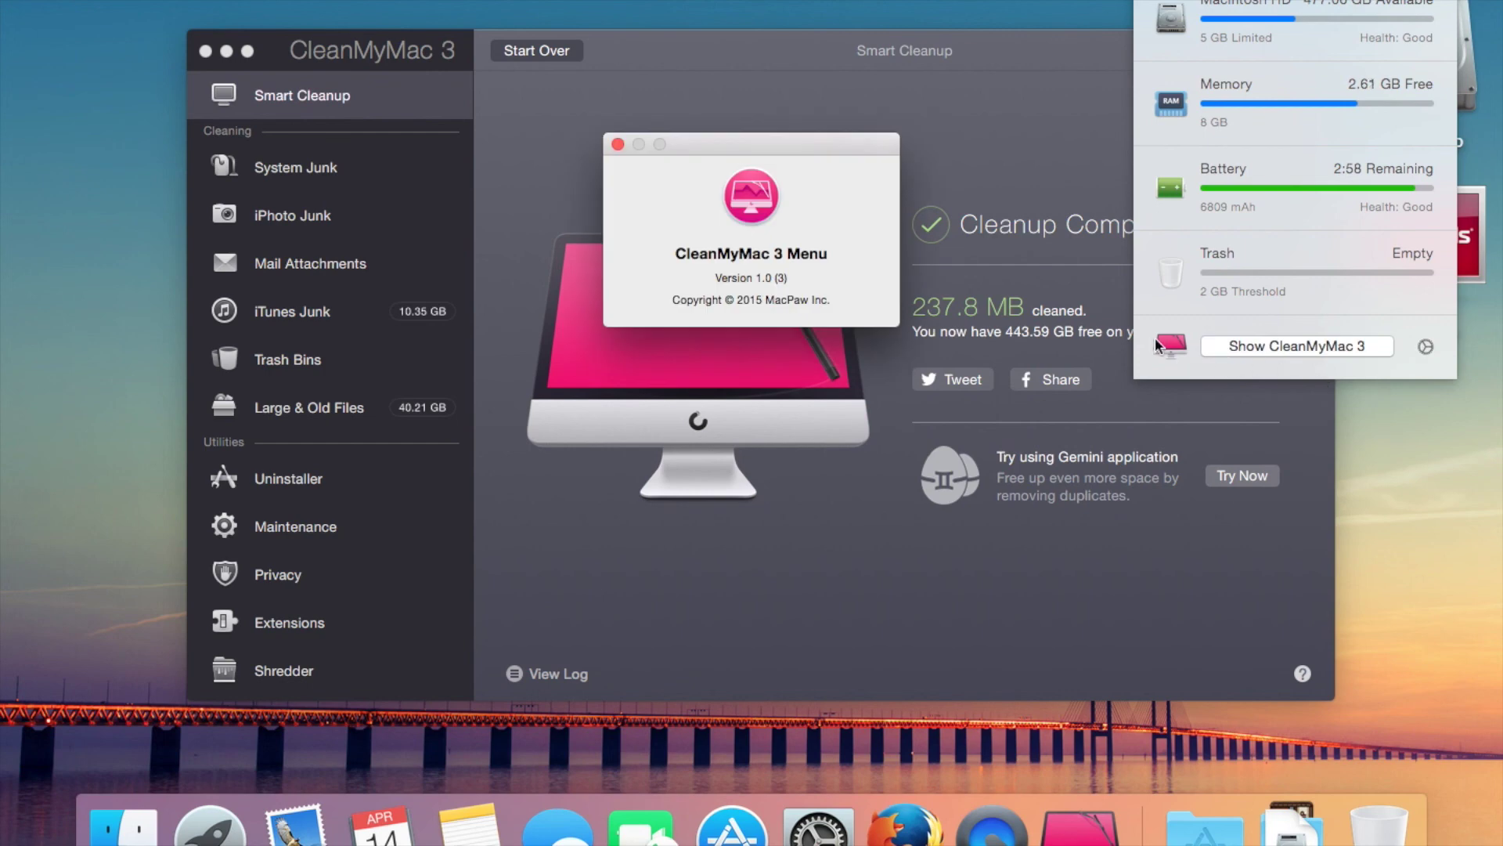
click(717, 149)
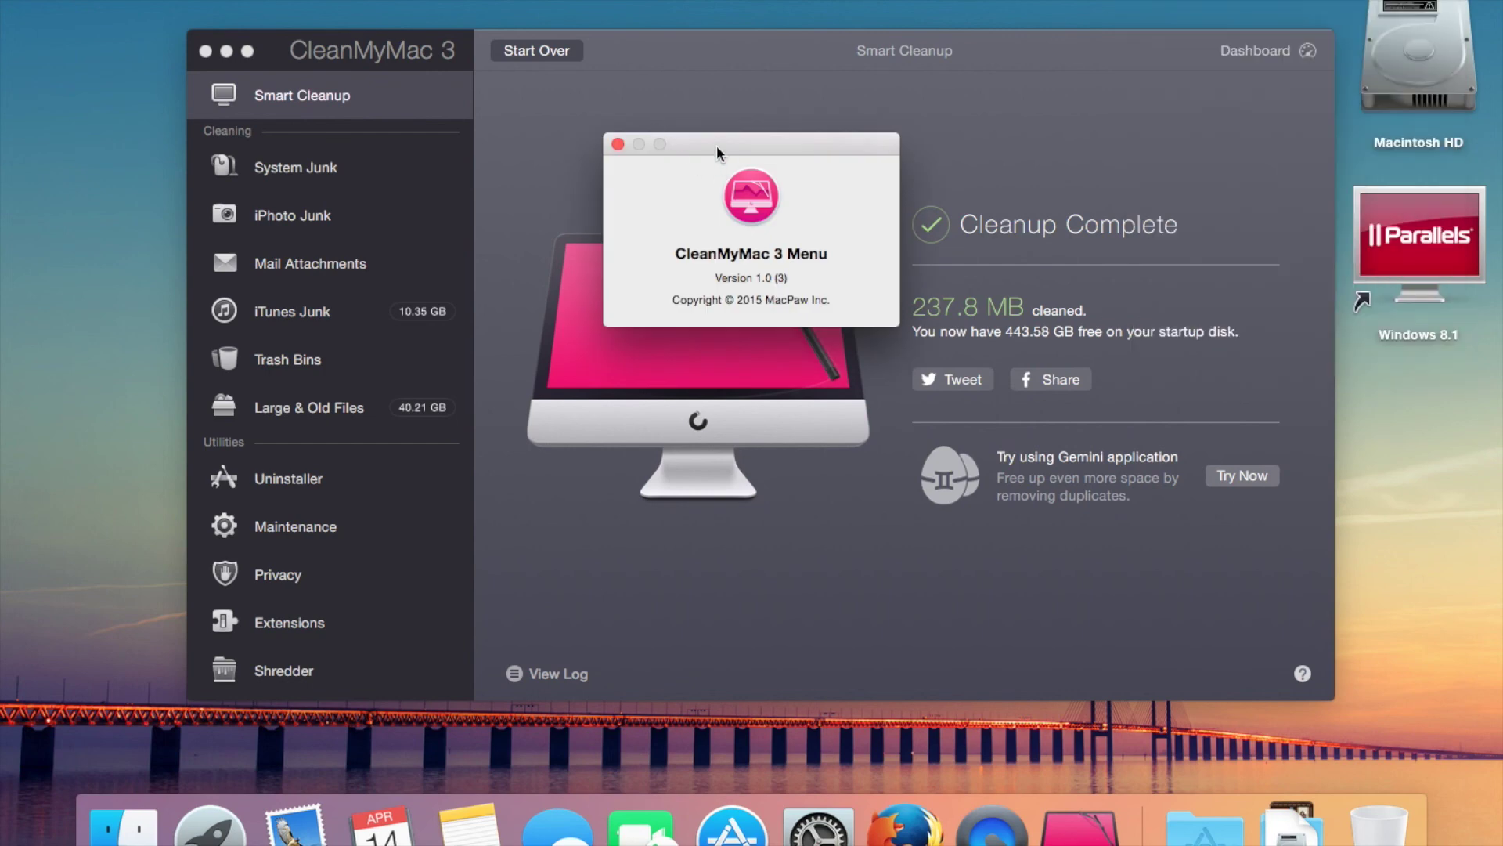
click(618, 145)
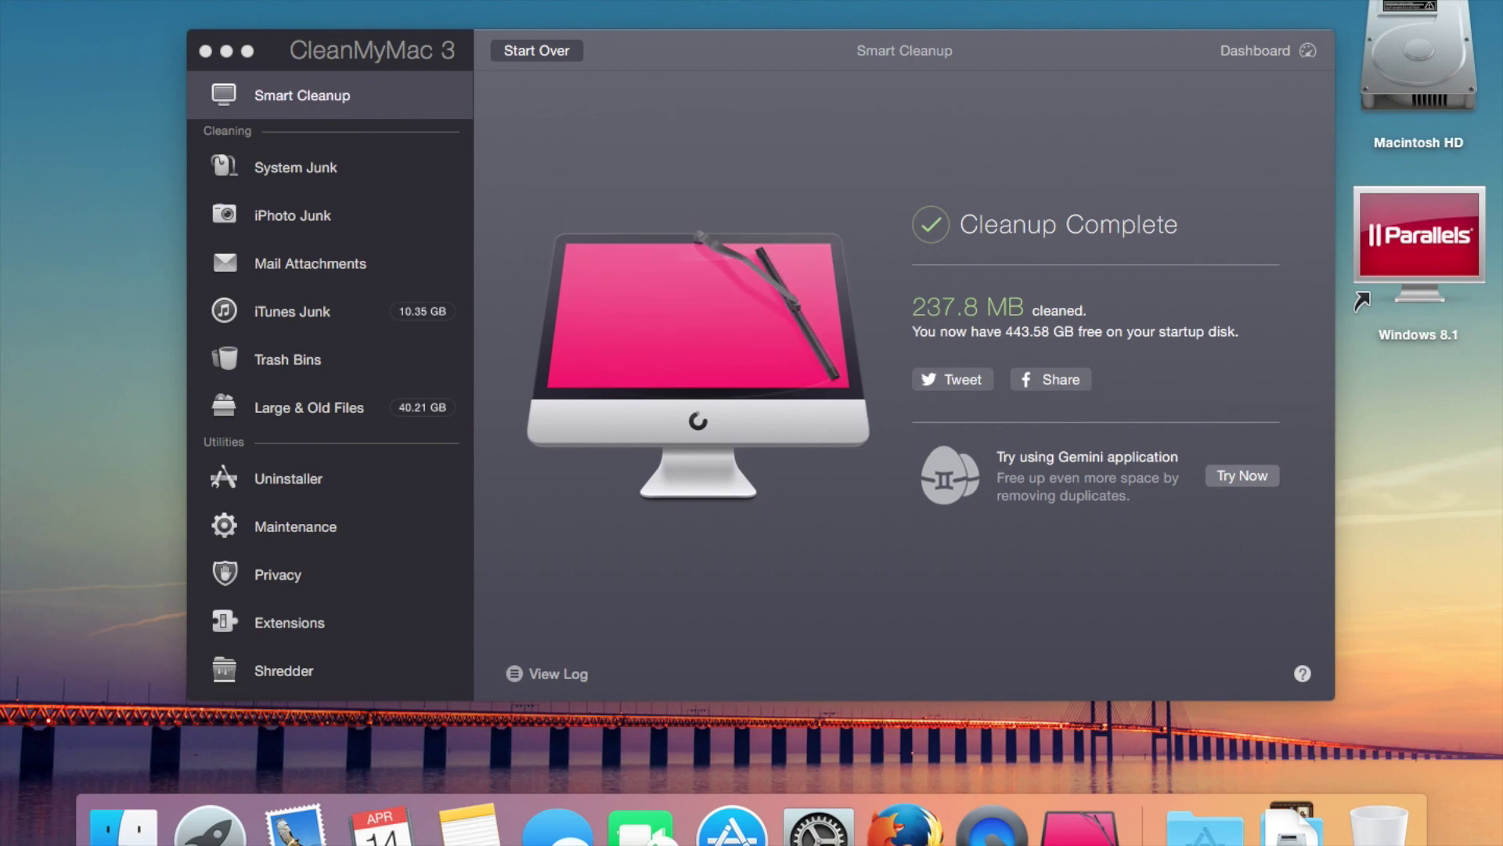
click(149, 2)
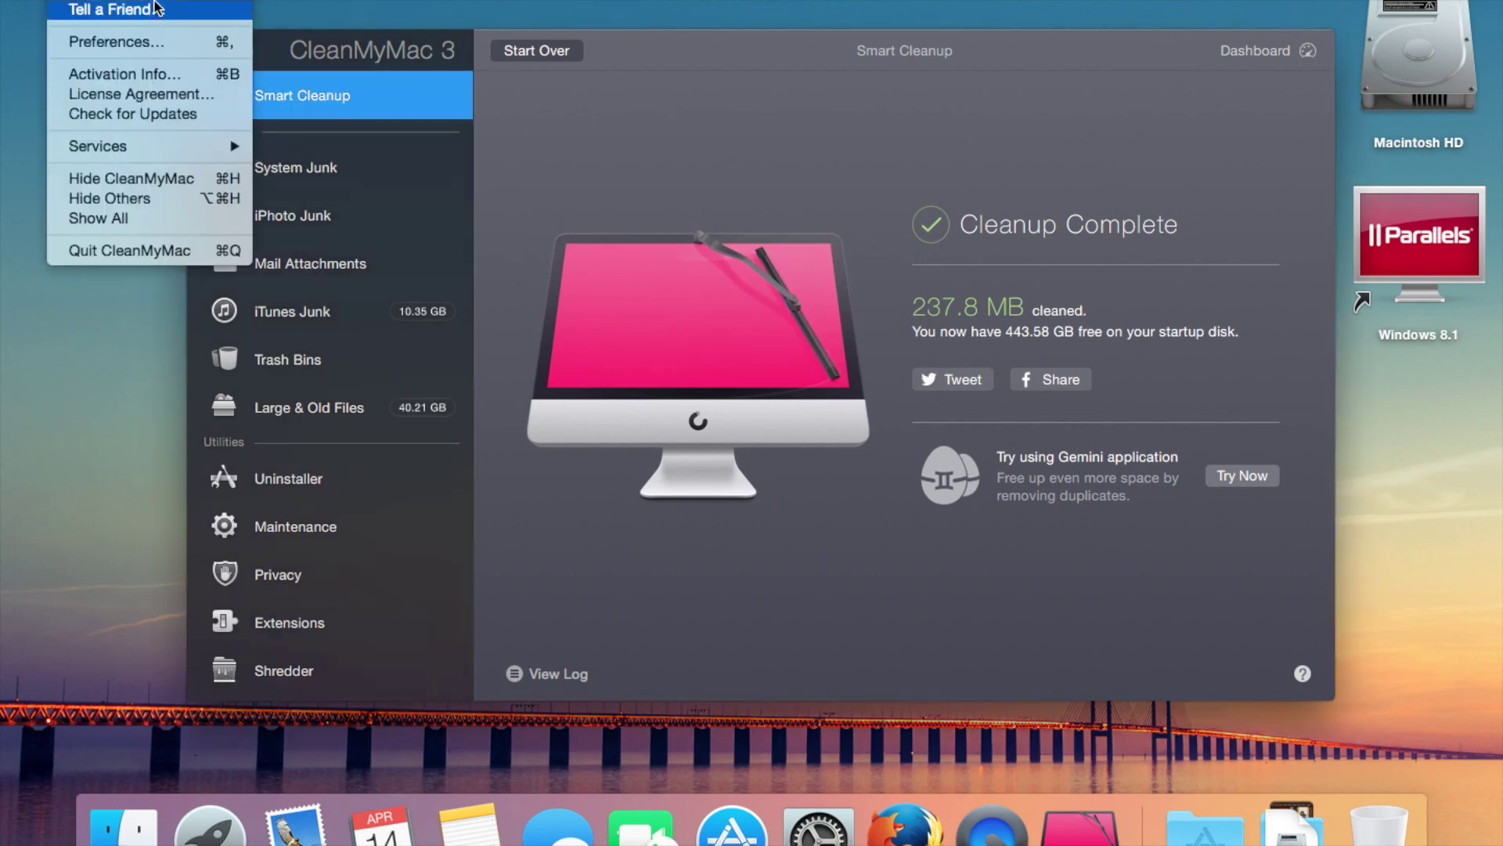
Open About CleanMyMac 3 and drag its window into place over the main window.
click(435, 144)
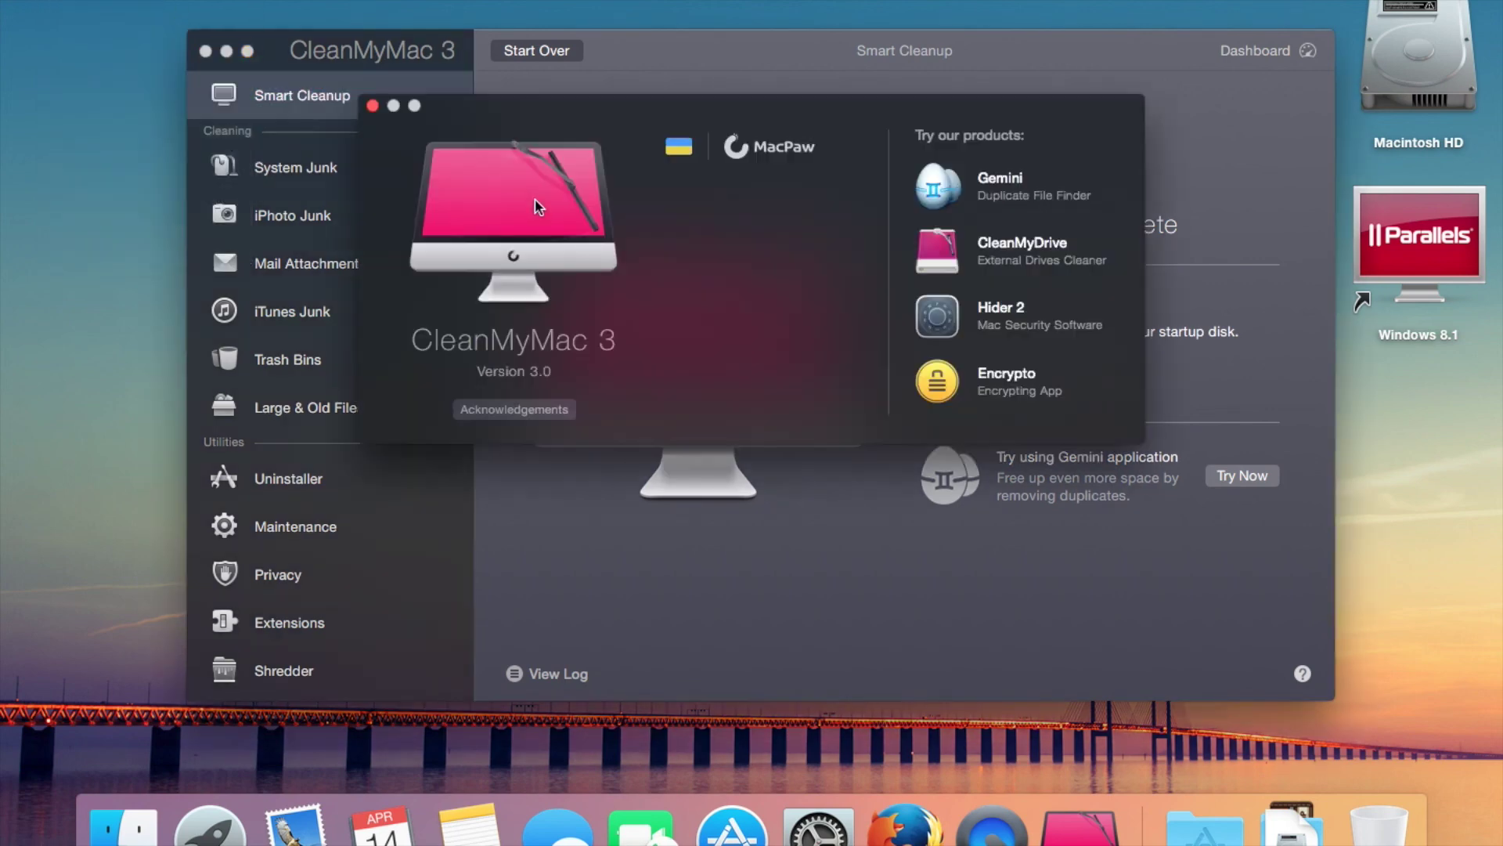
drag(628, 128, 721, 196)
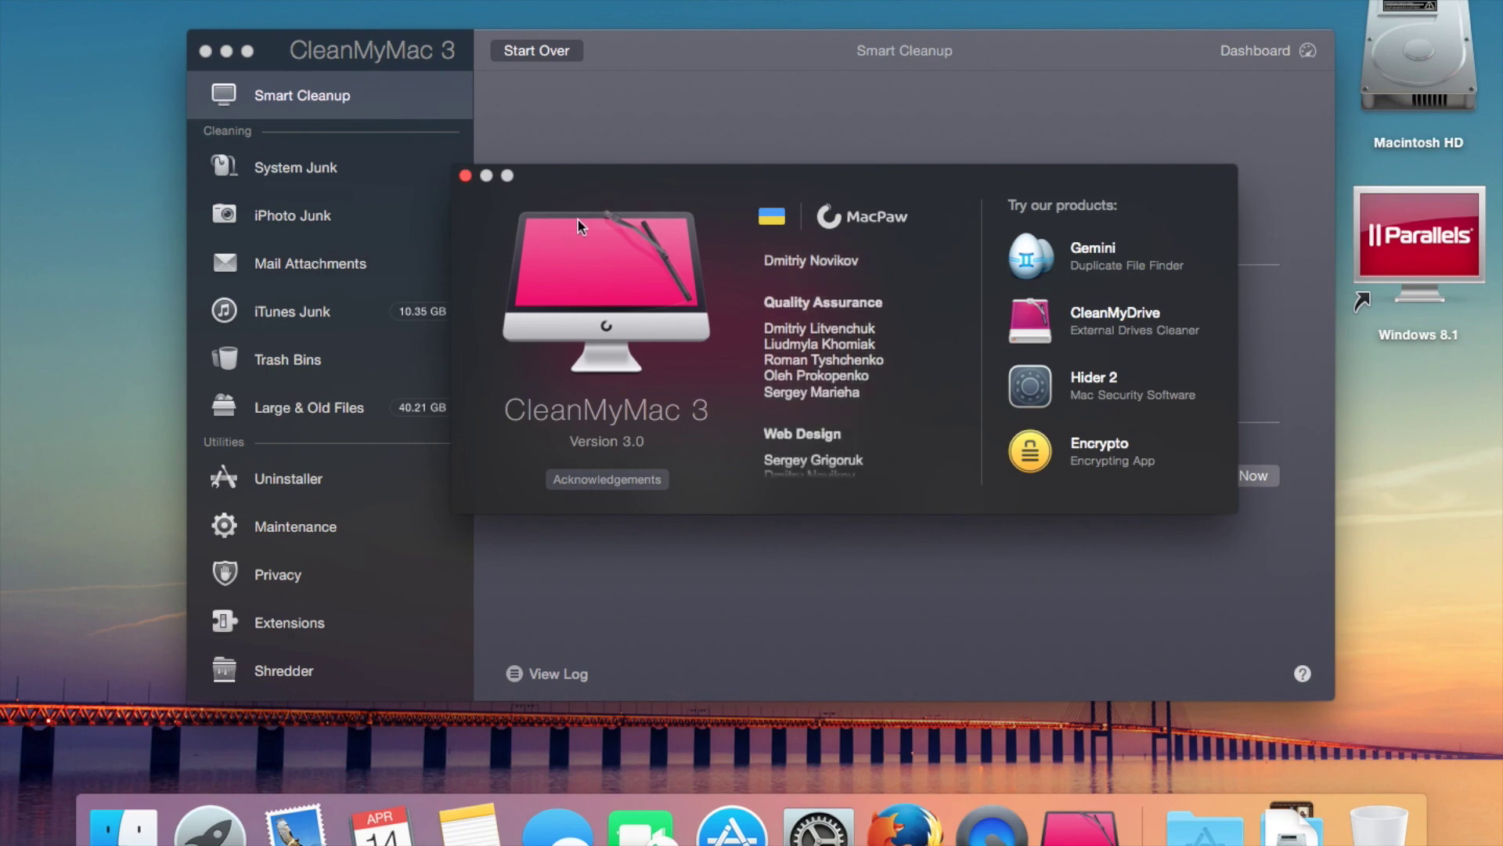
drag(615, 182, 654, 203)
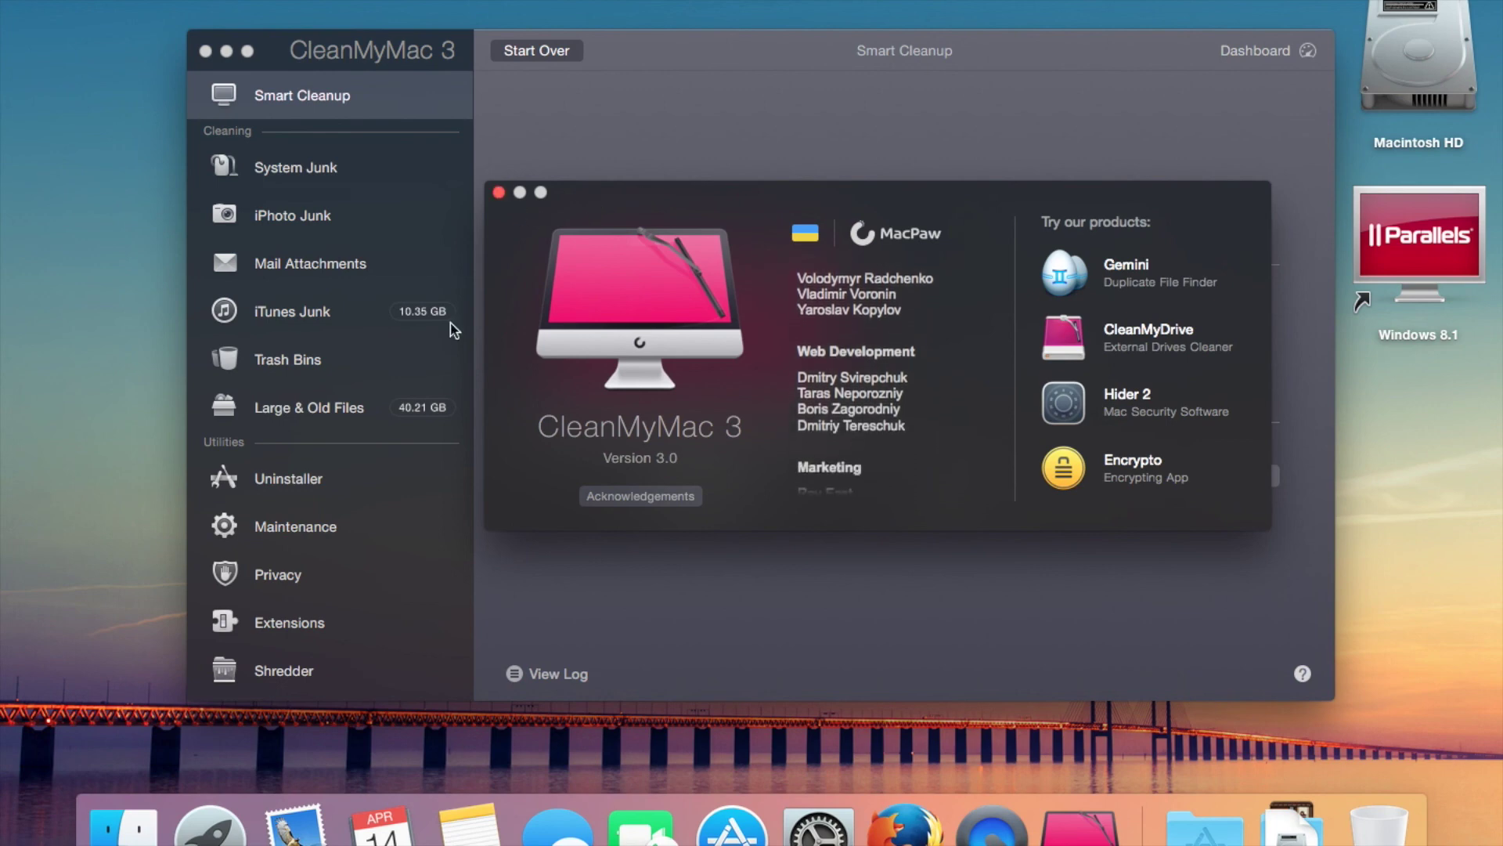
mouse_move(681, 191)
mouse_down()
mouse_move(668, 161)
mouse_move(731, 237)
mouse_move(664, 185)
mouse_move(682, 191)
mouse_move(685, 228)
mouse_move(675, 199)
mouse_up()
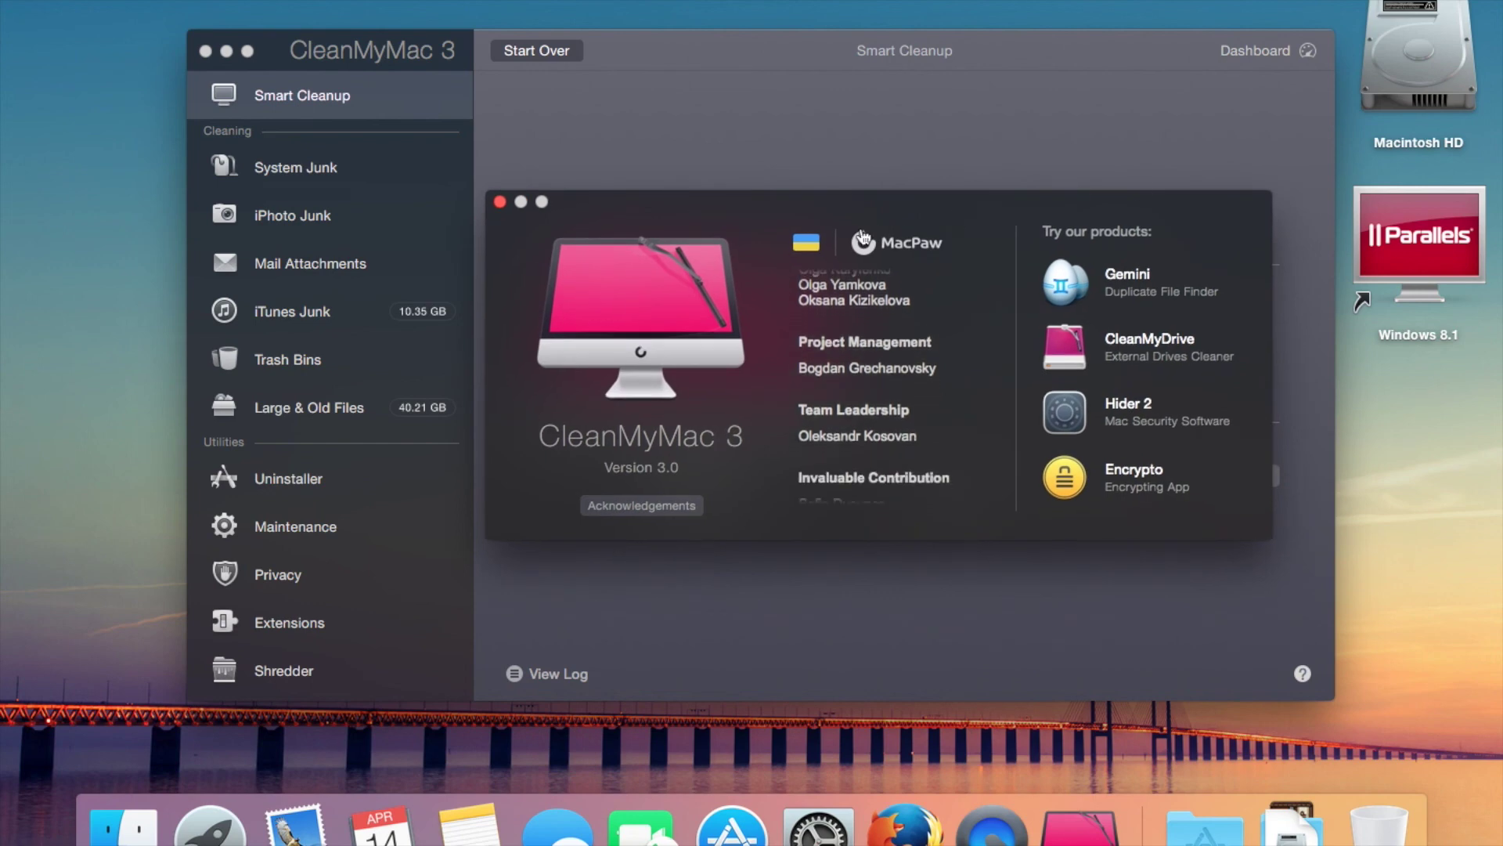